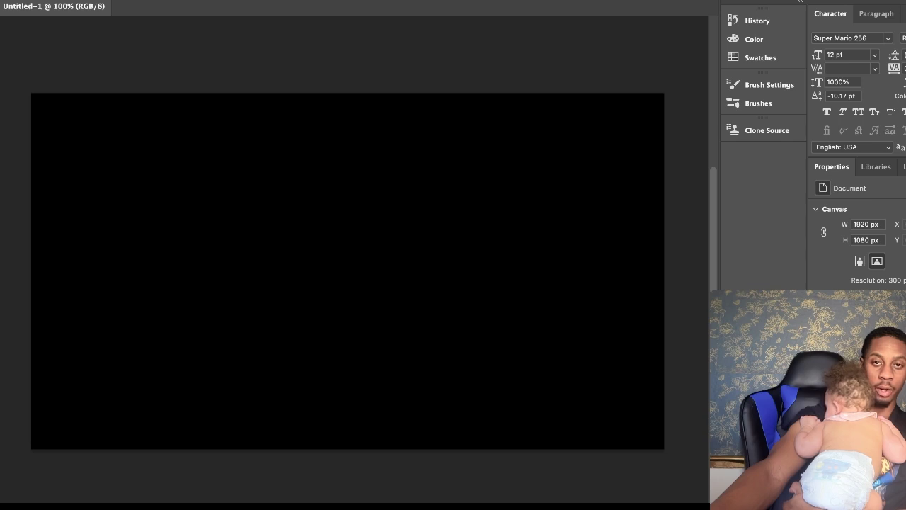
Step: Convert the document's black background into an editable pixel layer
{"action": "key", "text": "ctrl+t"}
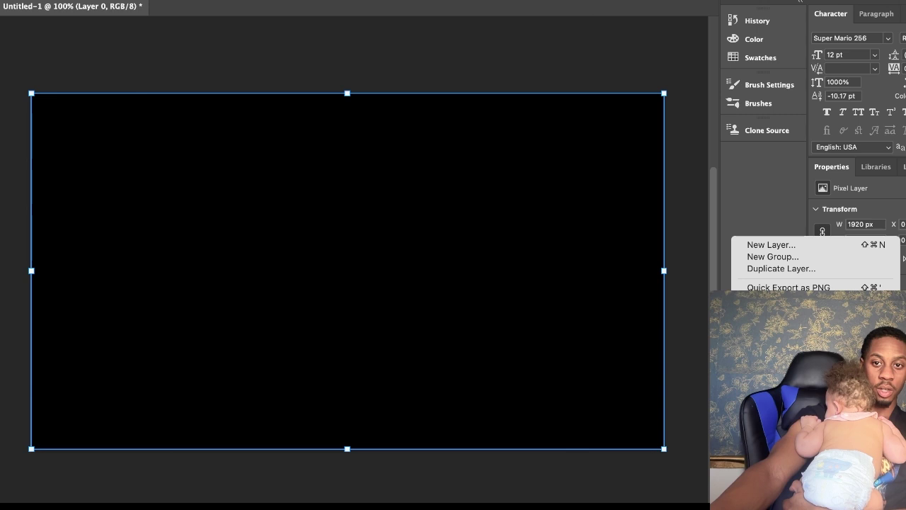
{"action": "key", "text": "Escape"}
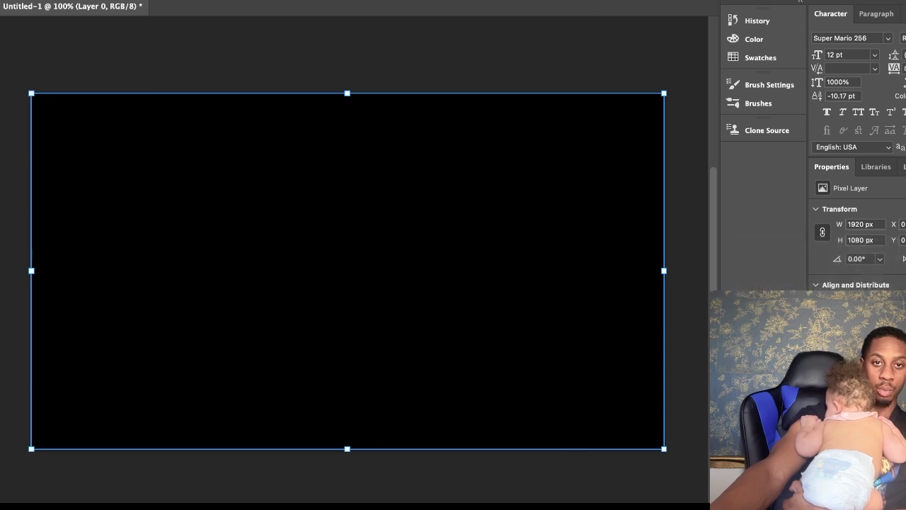
{"action": "key", "text": "Return"}
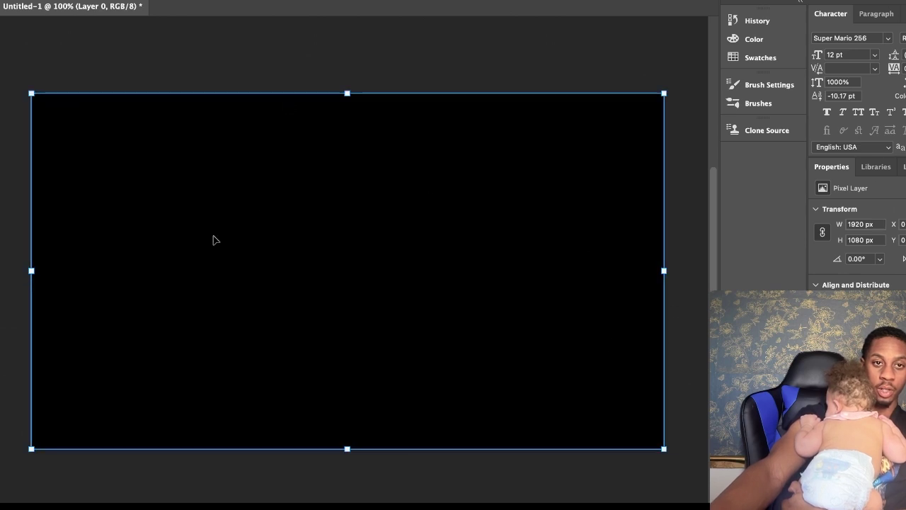
Step: Open getin.psd and copy its masked portrait layer into the Untitled-1 document
{"action": "left_click", "coordinate": [285, 55]}
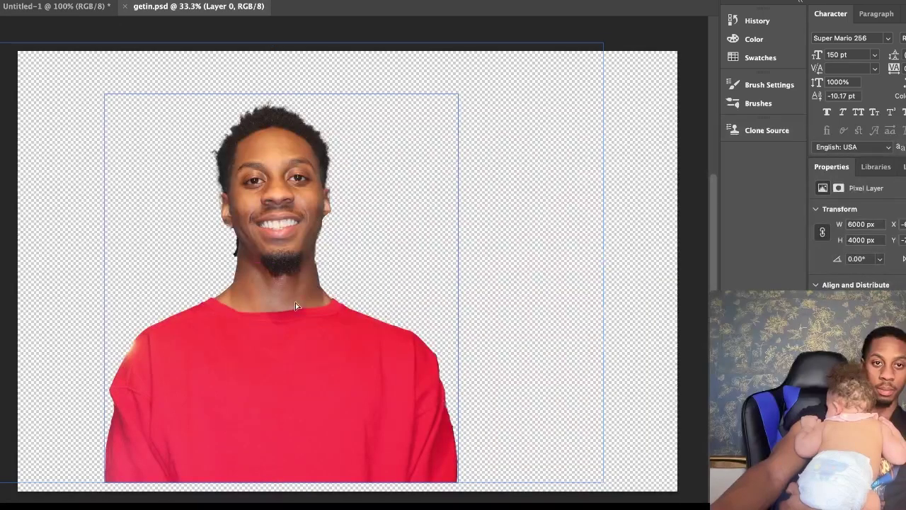
{"action": "left_click_drag", "start_coordinate": [295, 302], "coordinate": [318, 310]}
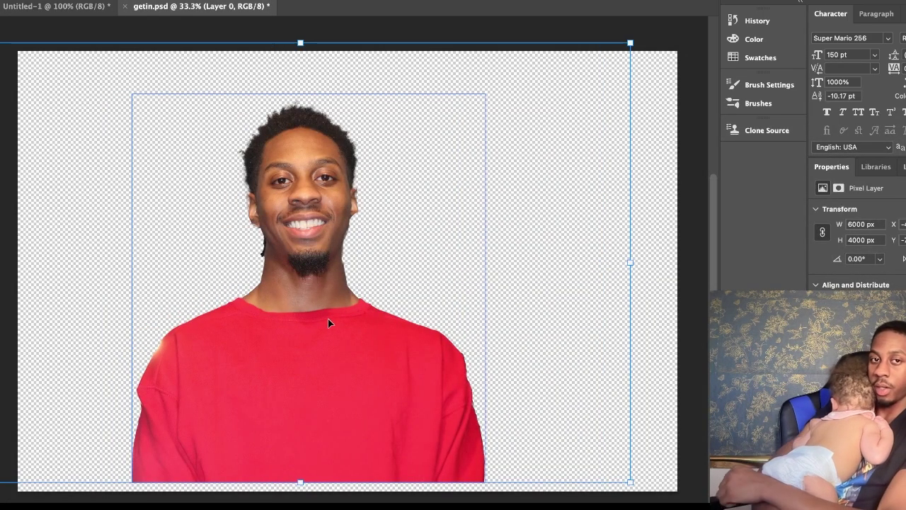
{"action": "left_click_drag", "start_coordinate": [328, 319], "coordinate": [328, 319]}
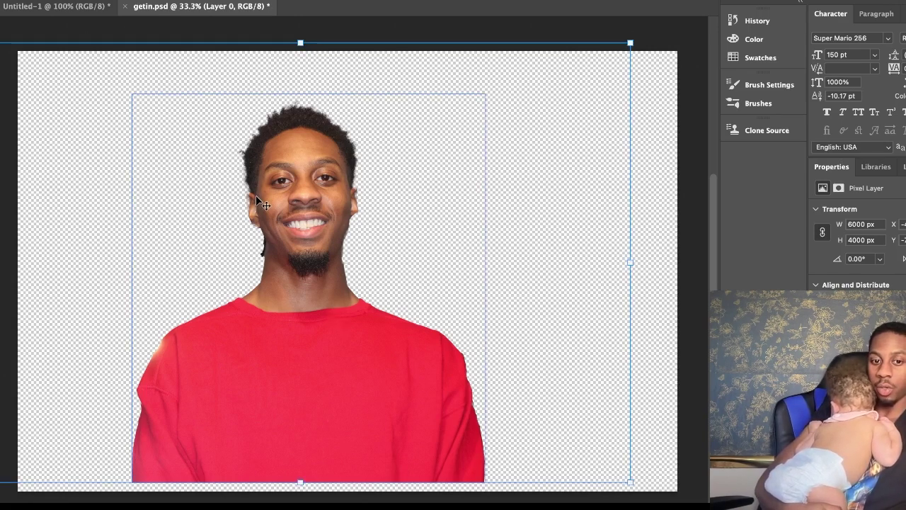
{"action": "left_click", "coordinate": [91, 6]}
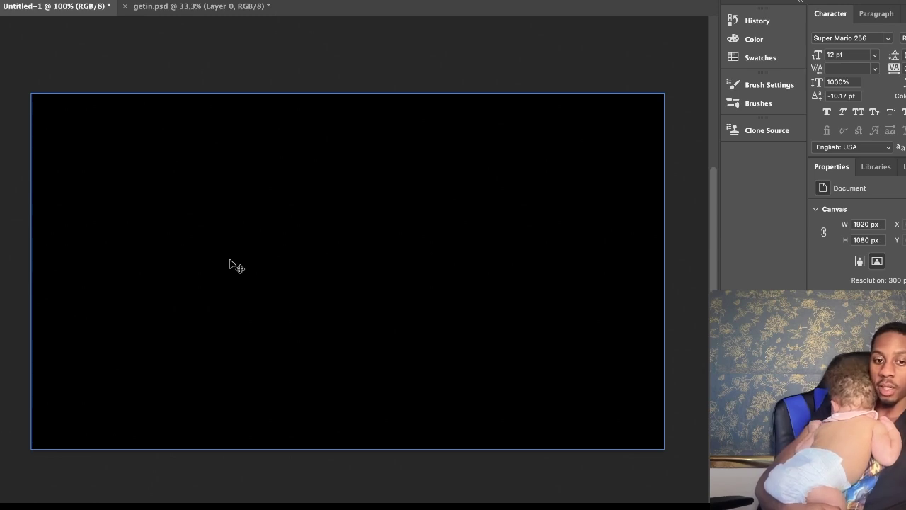
{"action": "key", "text": "ctrl+v"}
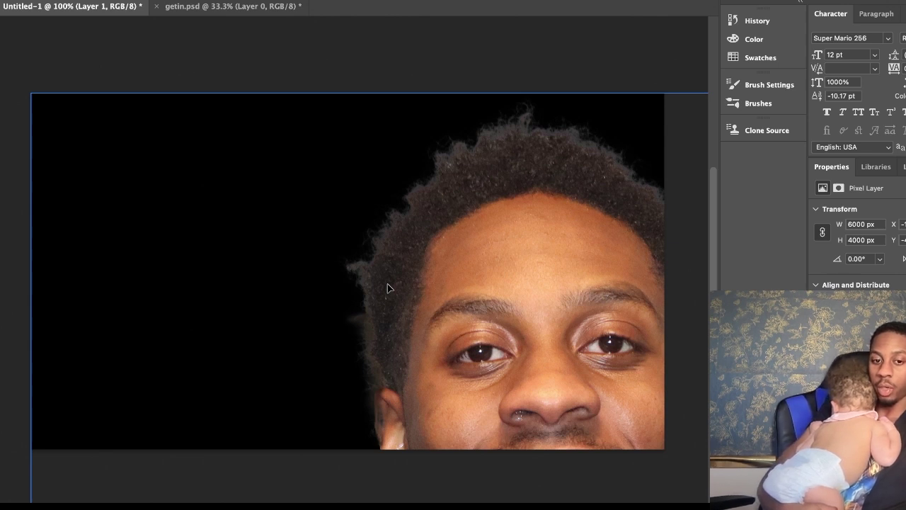
Step: Centre the pasted portrait horizontally on the black canvas and scale it down proportionally until the whole head and neck fit
{"action": "left_click_drag", "start_coordinate": [415, 298], "coordinate": [209, 196]}
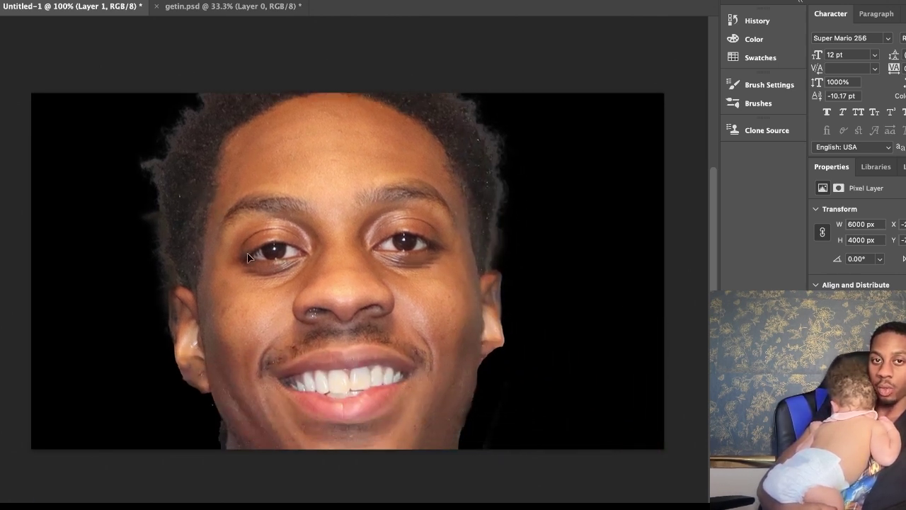
{"action": "scroll", "coordinate": [242, 300], "scroll_direction": "up", "scroll_amount": 4}
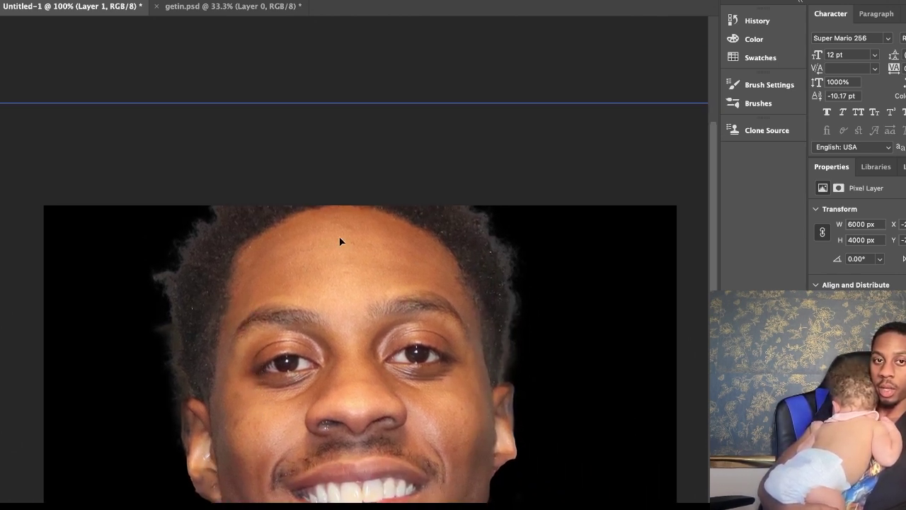
{"action": "scroll", "coordinate": [338, 174], "scroll_direction": "up", "scroll_amount": 6}
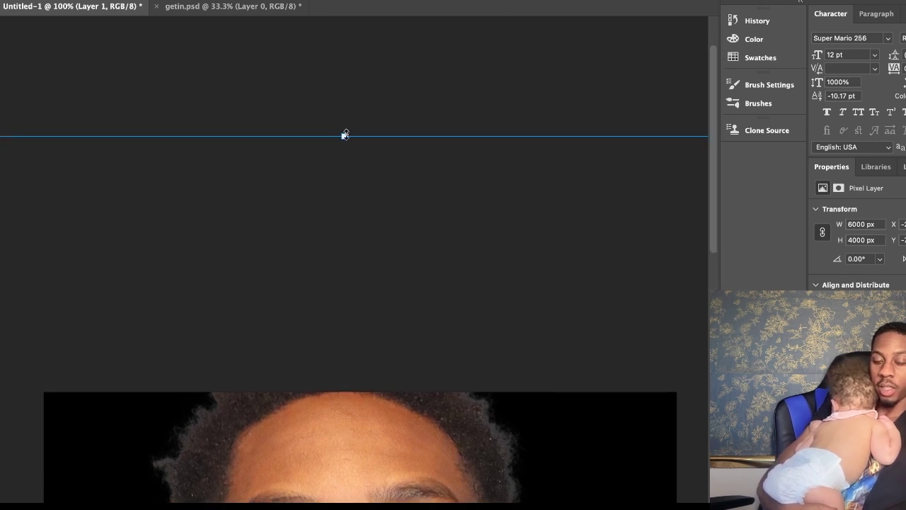
{"action": "left_click_drag", "start_coordinate": [345, 134], "coordinate": [376, 322]}
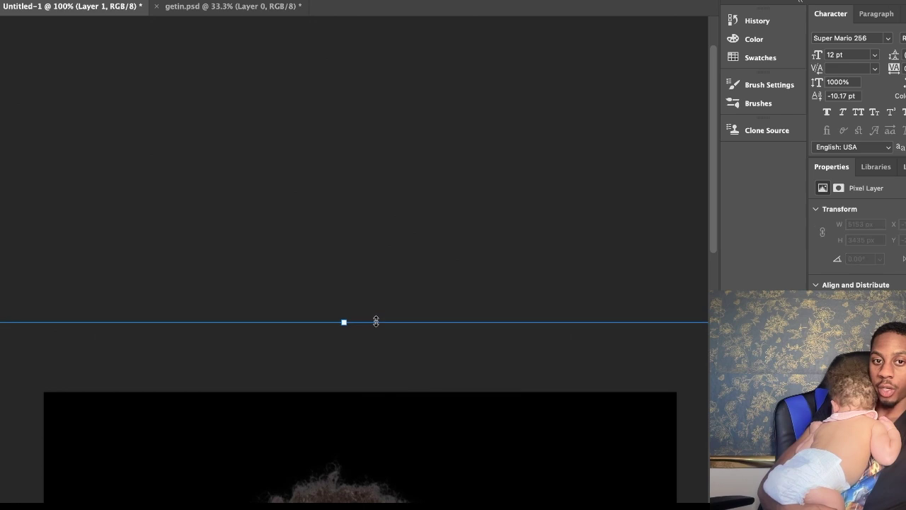
{"action": "scroll", "coordinate": [369, 283], "scroll_direction": "down", "scroll_amount": 8}
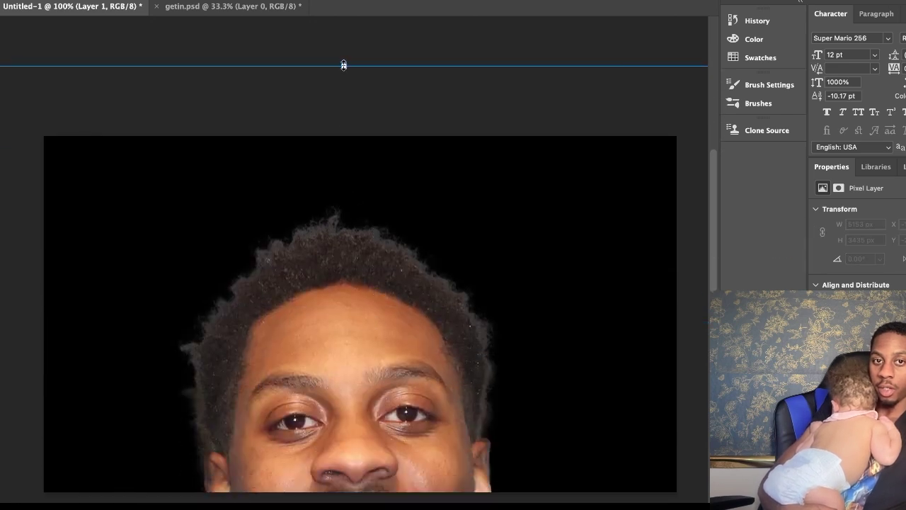
{"action": "left_click_drag", "start_coordinate": [343, 65], "coordinate": [410, 313]}
{"action": "left_click_drag", "start_coordinate": [383, 451], "coordinate": [376, 188]}
{"action": "mouse_move", "coordinate": [347, 121]}
{"action": "left_mouse_down"}
{"action": "mouse_move", "coordinate": [400, 336]}
{"action": "mouse_move", "coordinate": [345, 133]}
{"action": "left_mouse_up"}
{"action": "left_click_drag", "start_coordinate": [356, 235], "coordinate": [359, 214]}
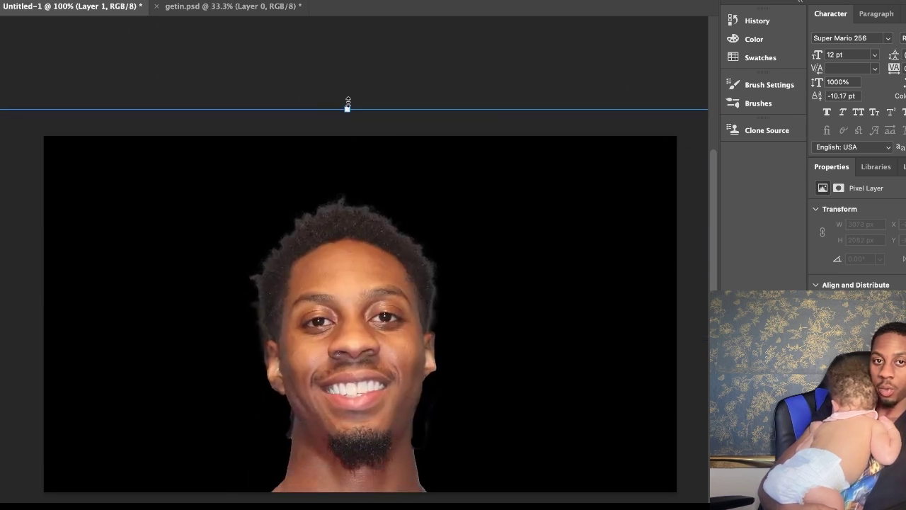
Step: Scale the portrait down to about 1889 × 1259 px, place its head and shoulders centrally on the canvas, and commit the transform
{"action": "left_click_drag", "start_coordinate": [347, 107], "coordinate": [356, 272]}
{"action": "left_click_drag", "start_coordinate": [340, 412], "coordinate": [340, 224]}
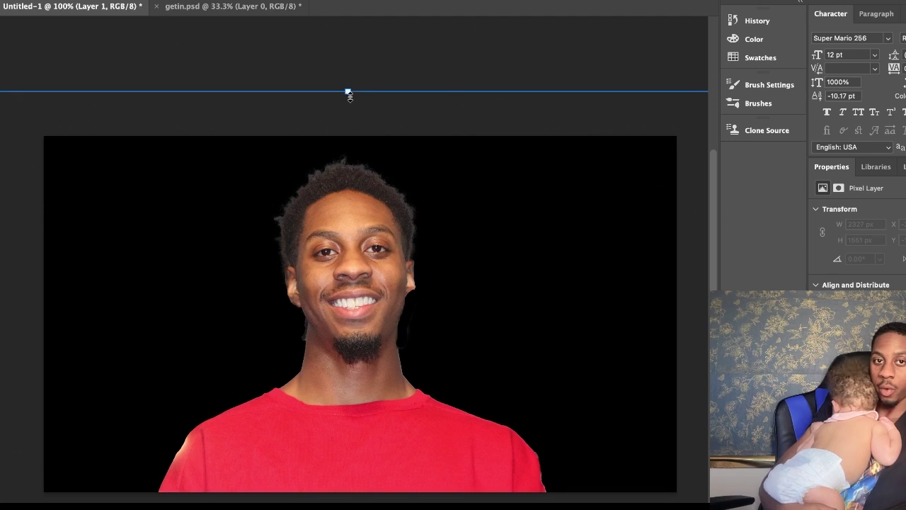
{"action": "left_click_drag", "start_coordinate": [348, 93], "coordinate": [375, 210]}
{"action": "left_click_drag", "start_coordinate": [366, 324], "coordinate": [371, 265]}
{"action": "scroll", "coordinate": [371, 264], "scroll_direction": "down", "scroll_amount": 3}
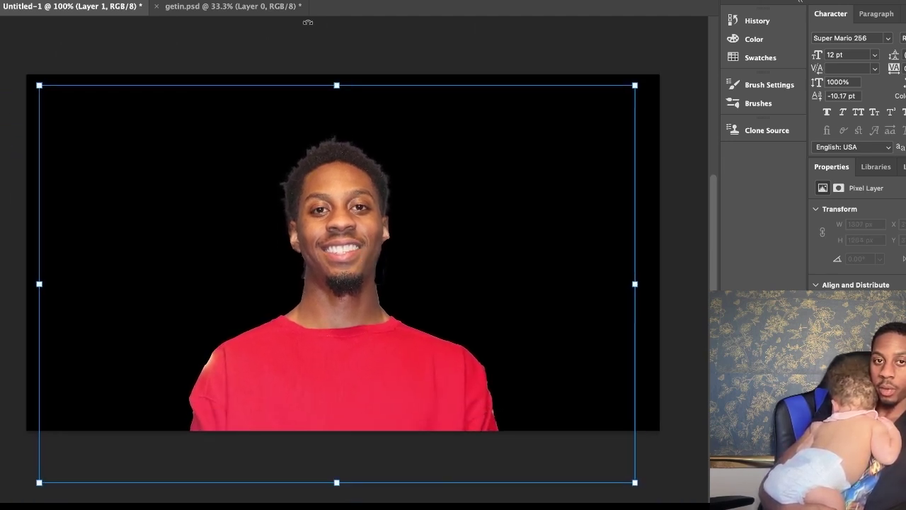
{"action": "mouse_move", "coordinate": [337, 84]}
{"action": "left_mouse_down"}
{"action": "mouse_move", "coordinate": [338, 98]}
{"action": "mouse_move", "coordinate": [336, 68]}
{"action": "left_mouse_up"}
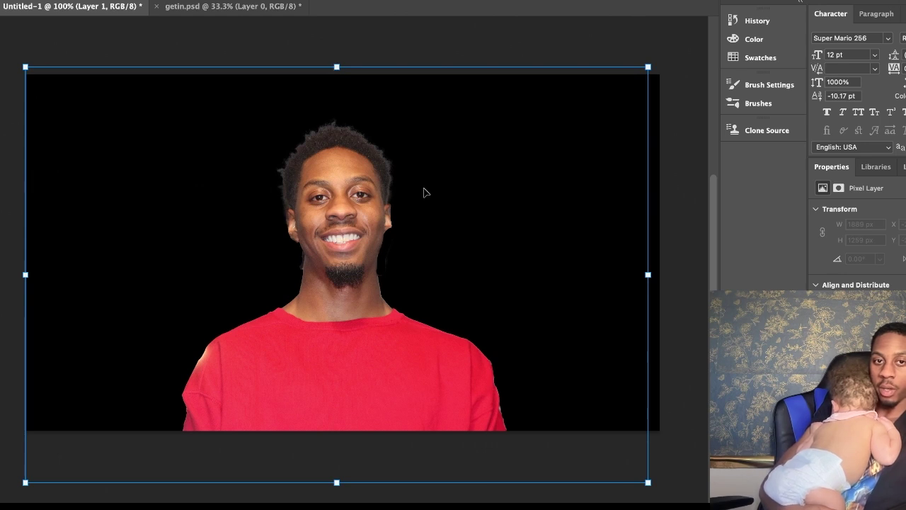
{"action": "scroll", "coordinate": [425, 192], "scroll_direction": "up", "scroll_amount": 1}
{"action": "scroll", "coordinate": [424, 192], "scroll_direction": "right", "scroll_amount": 2}
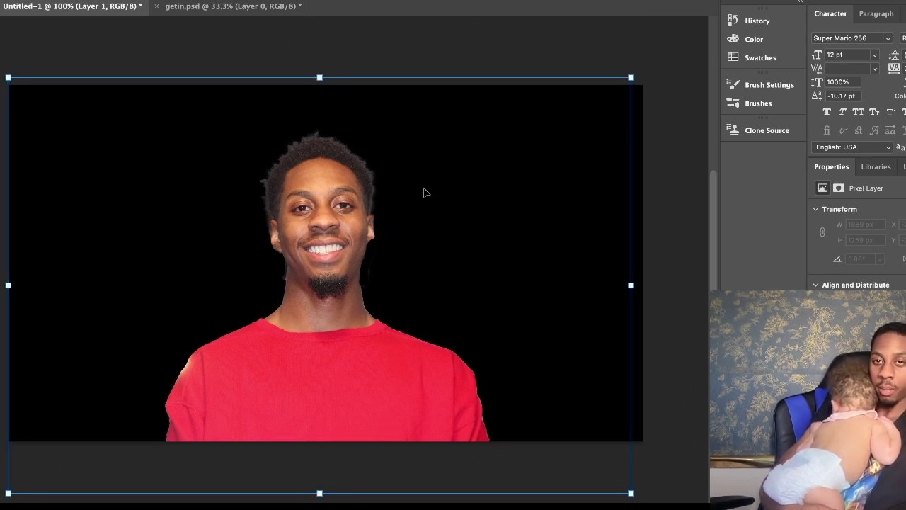
{"action": "scroll", "coordinate": [425, 193], "scroll_direction": "left", "scroll_amount": 5}
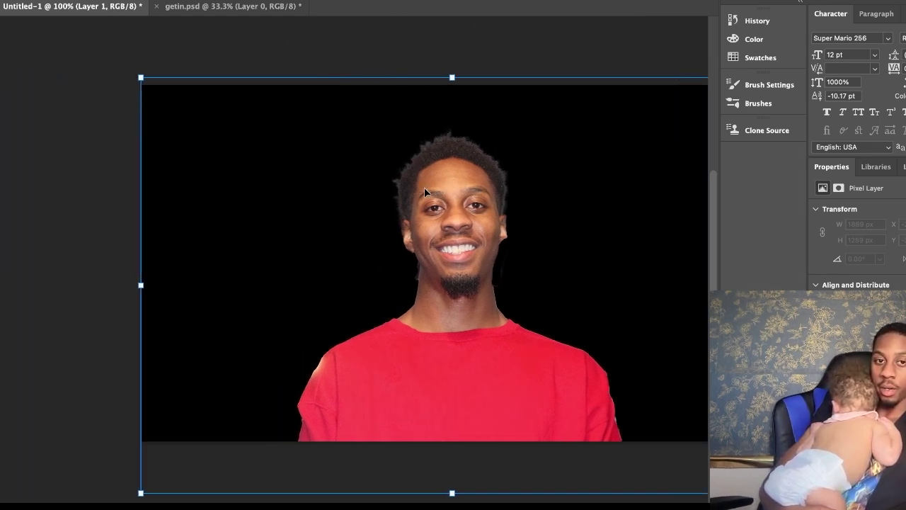
{"action": "scroll", "coordinate": [425, 190], "scroll_direction": "right", "scroll_amount": 2}
{"action": "scroll", "coordinate": [348, 151], "scroll_direction": "right", "scroll_amount": 3}
{"action": "scroll", "coordinate": [348, 152], "scroll_direction": "up", "scroll_amount": 1}
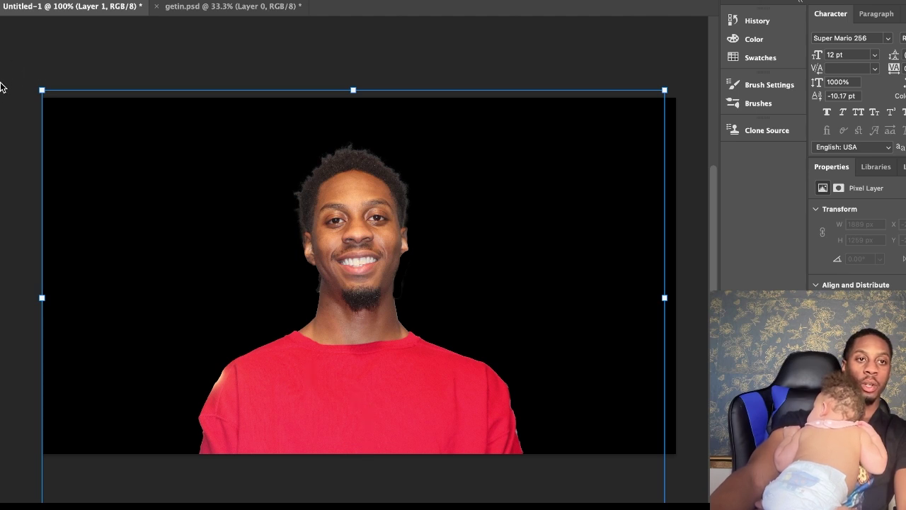
{"action": "key", "text": "Return"}
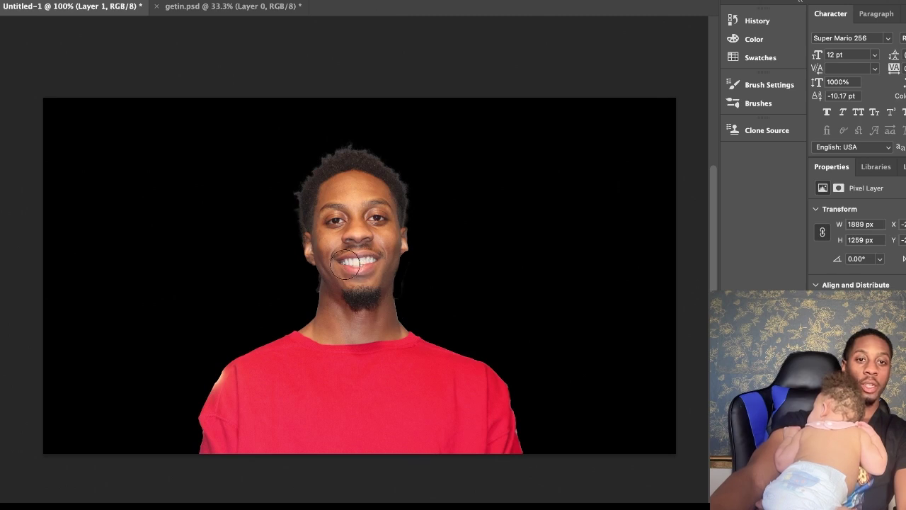
Step: Brush a selection over the man's face and neck and add a Brightness/Contrast adjustment layer to it
{"action": "mouse_move", "coordinate": [325, 254]}
{"action": "left_mouse_down"}
{"action": "mouse_move", "coordinate": [356, 280]}
{"action": "mouse_move", "coordinate": [349, 251]}
{"action": "mouse_move", "coordinate": [378, 260]}
{"action": "mouse_move", "coordinate": [367, 229]}
{"action": "mouse_move", "coordinate": [354, 244]}
{"action": "mouse_move", "coordinate": [329, 226]}
{"action": "mouse_move", "coordinate": [322, 236]}
{"action": "mouse_move", "coordinate": [342, 198]}
{"action": "mouse_move", "coordinate": [354, 231]}
{"action": "mouse_move", "coordinate": [379, 229]}
{"action": "mouse_move", "coordinate": [366, 201]}
{"action": "mouse_move", "coordinate": [329, 198]}
{"action": "mouse_move", "coordinate": [340, 186]}
{"action": "mouse_move", "coordinate": [375, 190]}
{"action": "mouse_move", "coordinate": [387, 231]}
{"action": "mouse_move", "coordinate": [366, 275]}
{"action": "mouse_move", "coordinate": [335, 282]}
{"action": "mouse_move", "coordinate": [335, 266]}
{"action": "mouse_move", "coordinate": [315, 245]}
{"action": "mouse_move", "coordinate": [373, 253]}
{"action": "mouse_move", "coordinate": [395, 244]}
{"action": "mouse_move", "coordinate": [340, 310]}
{"action": "mouse_move", "coordinate": [337, 290]}
{"action": "mouse_move", "coordinate": [335, 307]}
{"action": "mouse_move", "coordinate": [331, 296]}
{"action": "mouse_move", "coordinate": [321, 329]}
{"action": "mouse_move", "coordinate": [352, 329]}
{"action": "mouse_move", "coordinate": [371, 272]}
{"action": "mouse_move", "coordinate": [381, 296]}
{"action": "mouse_move", "coordinate": [376, 327]}
{"action": "mouse_move", "coordinate": [395, 332]}
{"action": "mouse_move", "coordinate": [312, 327]}
{"action": "mouse_move", "coordinate": [348, 316]}
{"action": "left_mouse_up"}
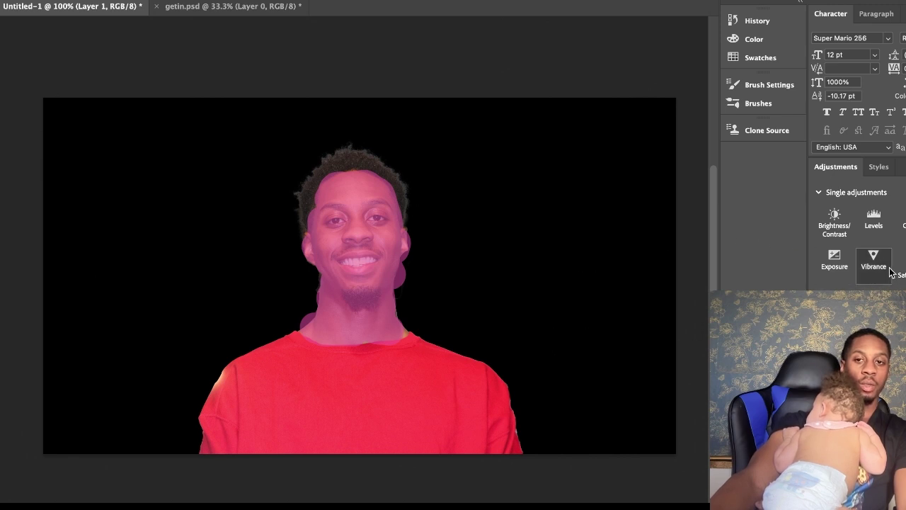
{"action": "left_click", "coordinate": [835, 225]}
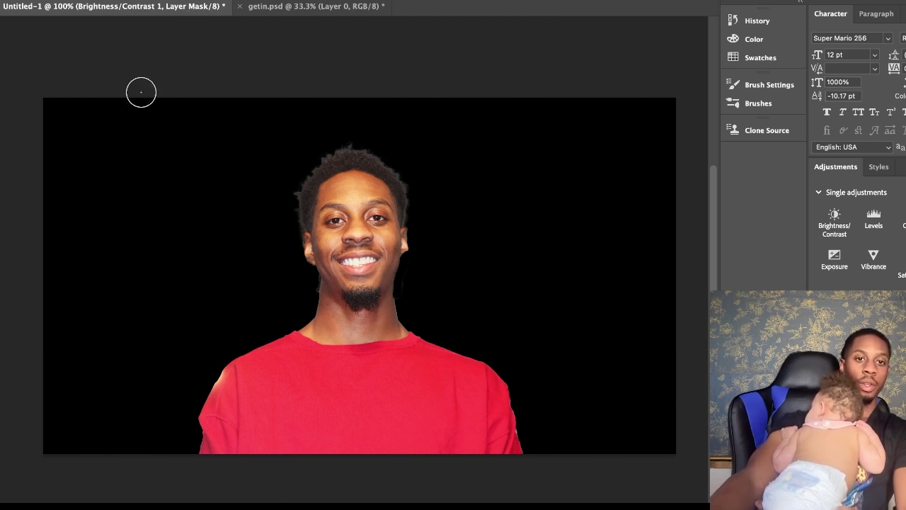
Step: Brush a selection over the whole red sweatshirt and recolour it magenta with a Hue/Saturation adjustment layer
{"action": "mouse_move", "coordinate": [287, 407]}
{"action": "left_mouse_down"}
{"action": "mouse_move", "coordinate": [214, 448]}
{"action": "mouse_move", "coordinate": [241, 403]}
{"action": "mouse_move", "coordinate": [221, 436]}
{"action": "mouse_move", "coordinate": [224, 427]}
{"action": "mouse_move", "coordinate": [213, 427]}
{"action": "mouse_move", "coordinate": [243, 383]}
{"action": "mouse_move", "coordinate": [221, 412]}
{"action": "mouse_move", "coordinate": [227, 389]}
{"action": "mouse_move", "coordinate": [226, 400]}
{"action": "mouse_move", "coordinate": [266, 405]}
{"action": "mouse_move", "coordinate": [264, 435]}
{"action": "mouse_move", "coordinate": [242, 409]}
{"action": "mouse_move", "coordinate": [234, 375]}
{"action": "mouse_move", "coordinate": [297, 346]}
{"action": "mouse_move", "coordinate": [305, 417]}
{"action": "mouse_move", "coordinate": [284, 455]}
{"action": "mouse_move", "coordinate": [304, 446]}
{"action": "mouse_move", "coordinate": [345, 467]}
{"action": "mouse_move", "coordinate": [382, 442]}
{"action": "mouse_move", "coordinate": [363, 437]}
{"action": "mouse_move", "coordinate": [331, 449]}
{"action": "mouse_move", "coordinate": [364, 427]}
{"action": "mouse_move", "coordinate": [346, 420]}
{"action": "mouse_move", "coordinate": [426, 395]}
{"action": "mouse_move", "coordinate": [388, 394]}
{"action": "mouse_move", "coordinate": [304, 362]}
{"action": "mouse_move", "coordinate": [344, 374]}
{"action": "mouse_move", "coordinate": [317, 364]}
{"action": "mouse_move", "coordinate": [410, 372]}
{"action": "mouse_move", "coordinate": [399, 374]}
{"action": "mouse_move", "coordinate": [411, 392]}
{"action": "mouse_move", "coordinate": [441, 399]}
{"action": "mouse_move", "coordinate": [407, 400]}
{"action": "mouse_move", "coordinate": [460, 418]}
{"action": "mouse_move", "coordinate": [464, 410]}
{"action": "mouse_move", "coordinate": [398, 369]}
{"action": "mouse_move", "coordinate": [309, 362]}
{"action": "mouse_move", "coordinate": [273, 368]}
{"action": "mouse_move", "coordinate": [230, 421]}
{"action": "left_mouse_up"}
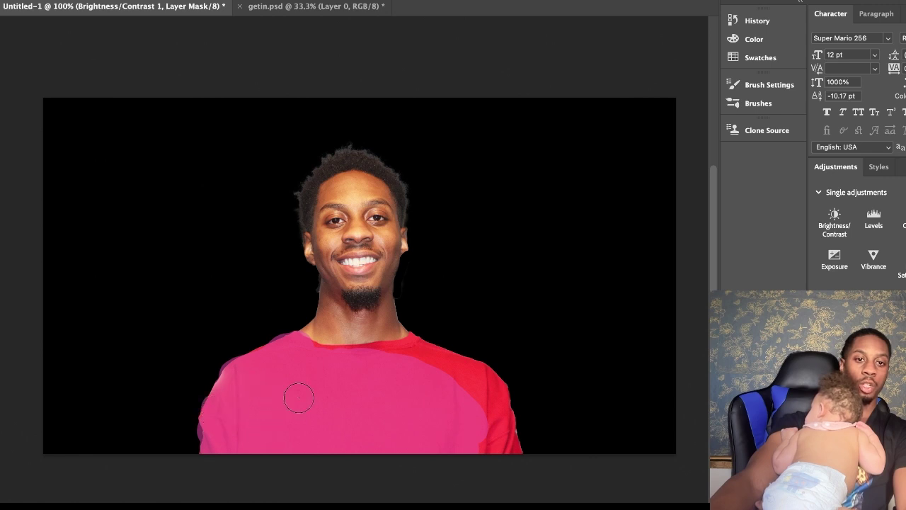
{"action": "mouse_move", "coordinate": [299, 399]}
{"action": "left_mouse_down"}
{"action": "mouse_move", "coordinate": [326, 397]}
{"action": "mouse_move", "coordinate": [309, 358]}
{"action": "mouse_move", "coordinate": [380, 358]}
{"action": "mouse_move", "coordinate": [330, 366]}
{"action": "mouse_move", "coordinate": [422, 355]}
{"action": "mouse_move", "coordinate": [480, 400]}
{"action": "mouse_move", "coordinate": [507, 456]}
{"action": "mouse_move", "coordinate": [483, 399]}
{"action": "mouse_move", "coordinate": [492, 393]}
{"action": "mouse_move", "coordinate": [475, 375]}
{"action": "mouse_move", "coordinate": [419, 355]}
{"action": "mouse_move", "coordinate": [410, 343]}
{"action": "mouse_move", "coordinate": [386, 357]}
{"action": "mouse_move", "coordinate": [340, 361]}
{"action": "left_mouse_up"}
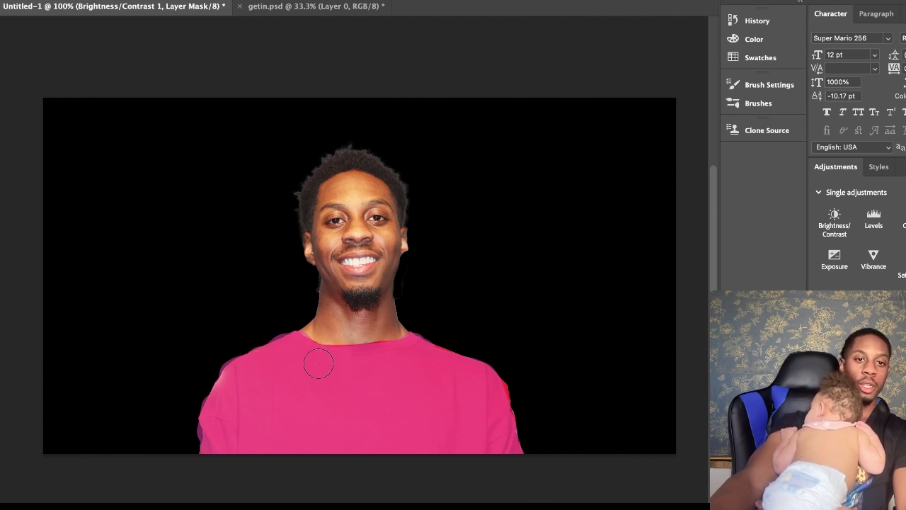
{"action": "left_click_drag", "start_coordinate": [483, 386], "coordinate": [509, 443]}
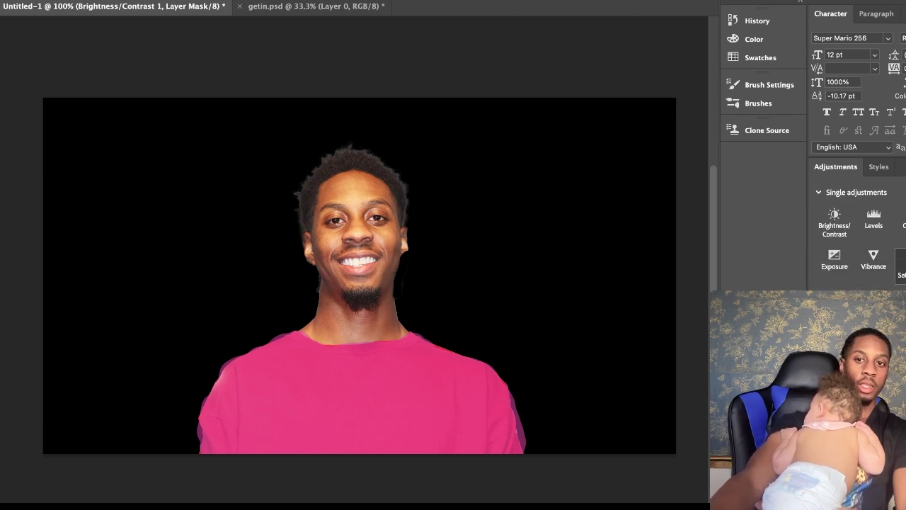
{"action": "left_click", "coordinate": [900, 266]}
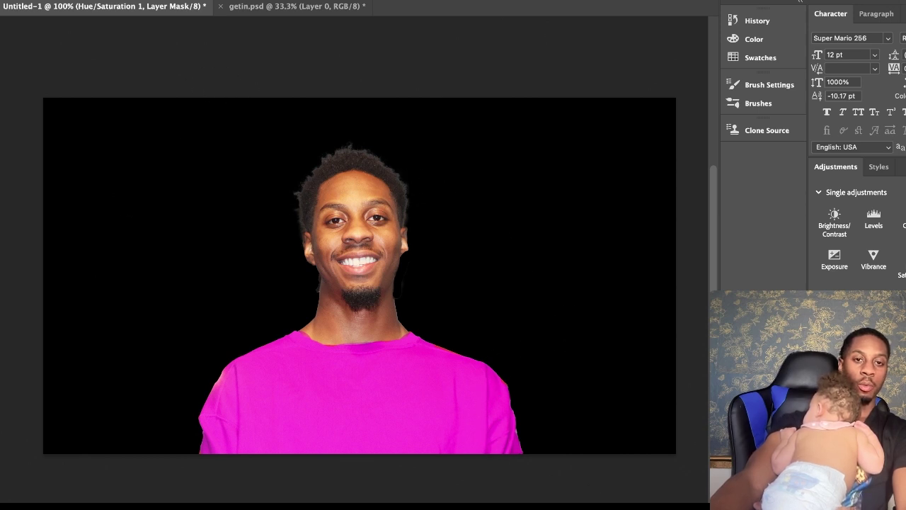
{"action": "key", "text": "v"}
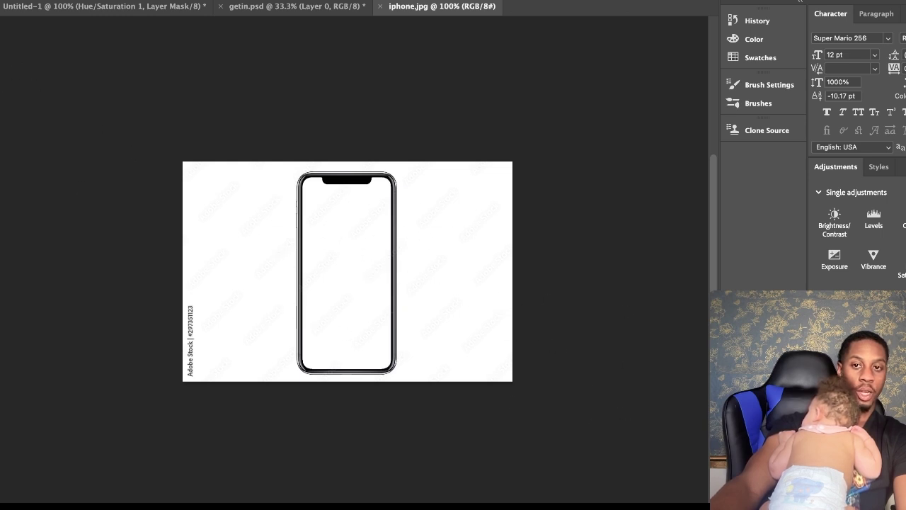
{"action": "left_click", "coordinate": [819, 192]}
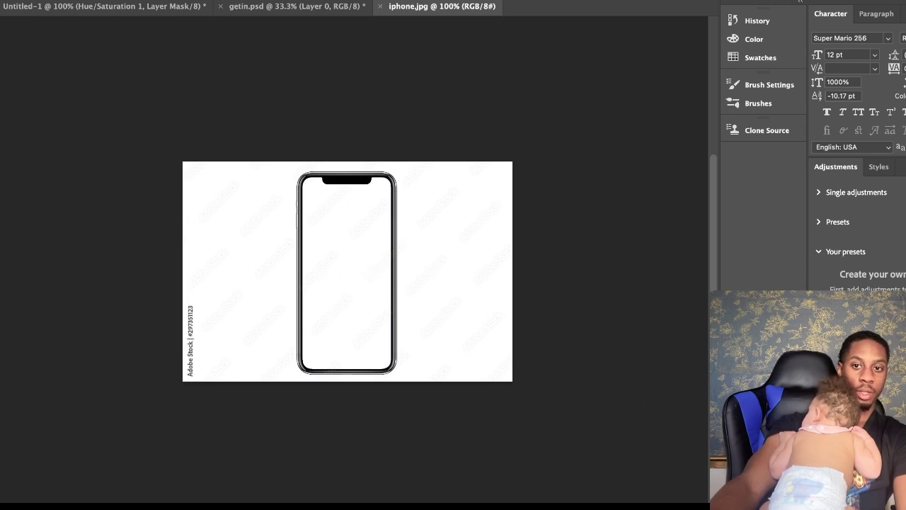
{"action": "left_click", "coordinate": [878, 167]}
{"action": "left_click", "coordinate": [837, 167]}
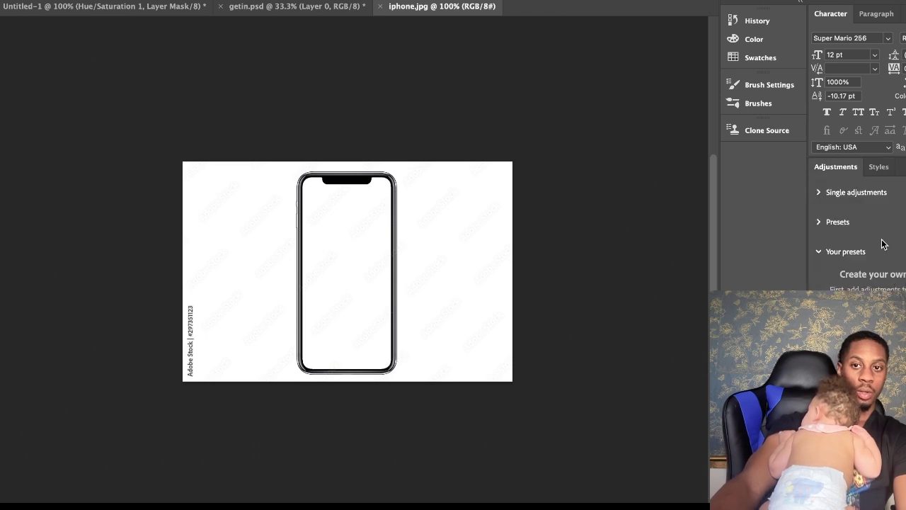
{"action": "left_click", "coordinate": [815, 251]}
{"action": "left_click", "coordinate": [817, 222]}
{"action": "left_click", "coordinate": [817, 194]}
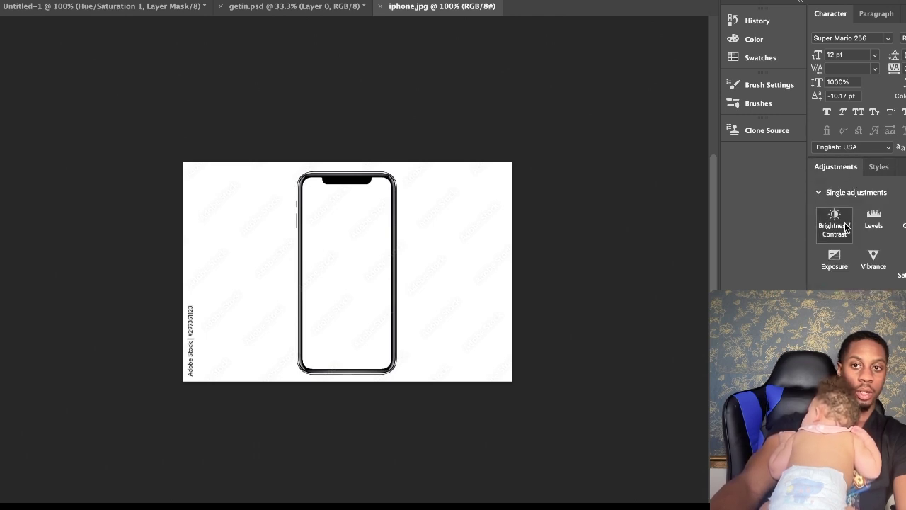
{"action": "scroll", "coordinate": [815, 197], "scroll_direction": "down", "scroll_amount": 5}
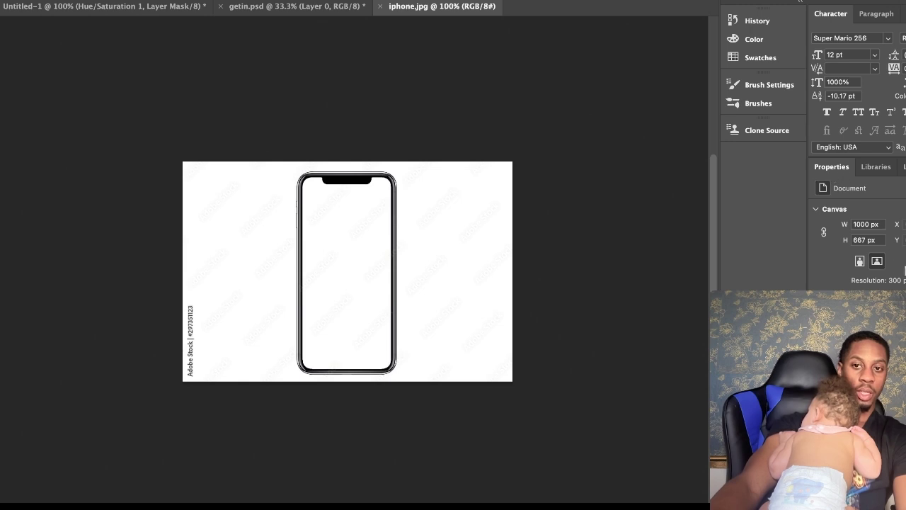
{"action": "left_click", "coordinate": [876, 169]}
{"action": "left_click", "coordinate": [849, 162]}
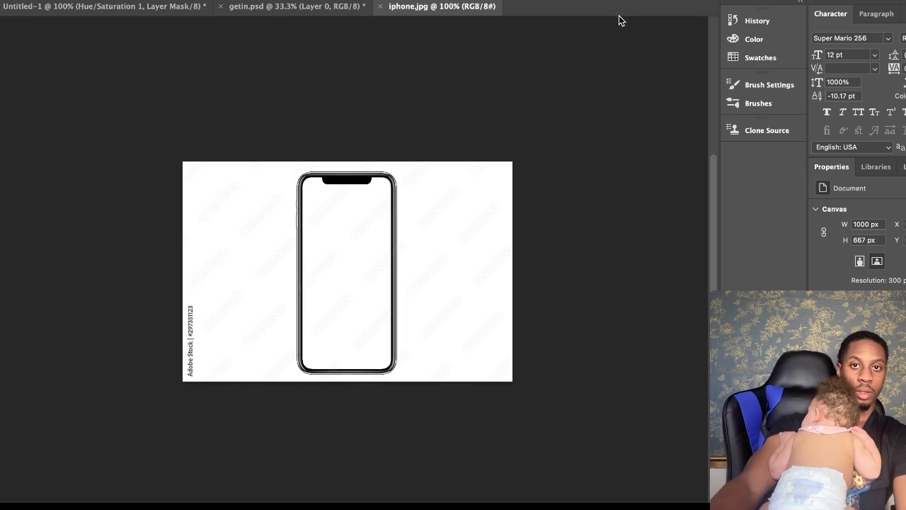
{"action": "key", "text": "F5"}
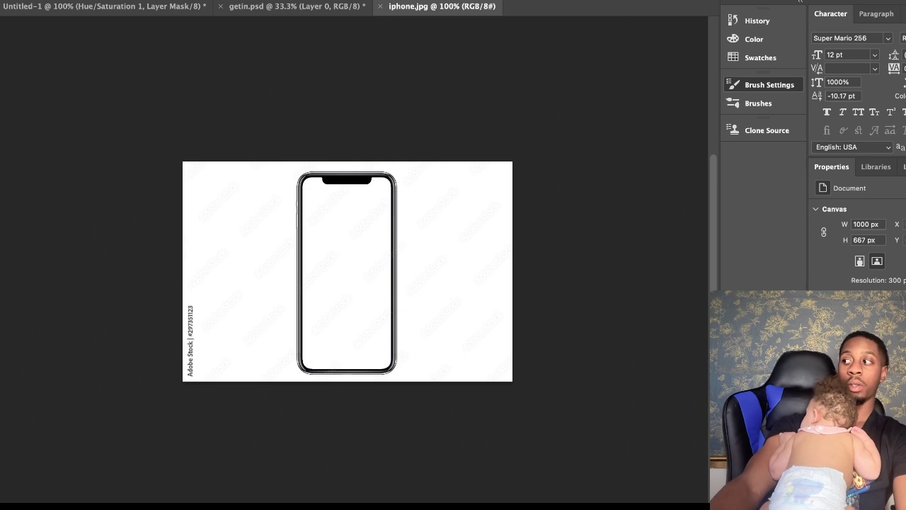
{"action": "scroll", "coordinate": [347, 271], "scroll_direction": "up", "scroll_amount": 2}
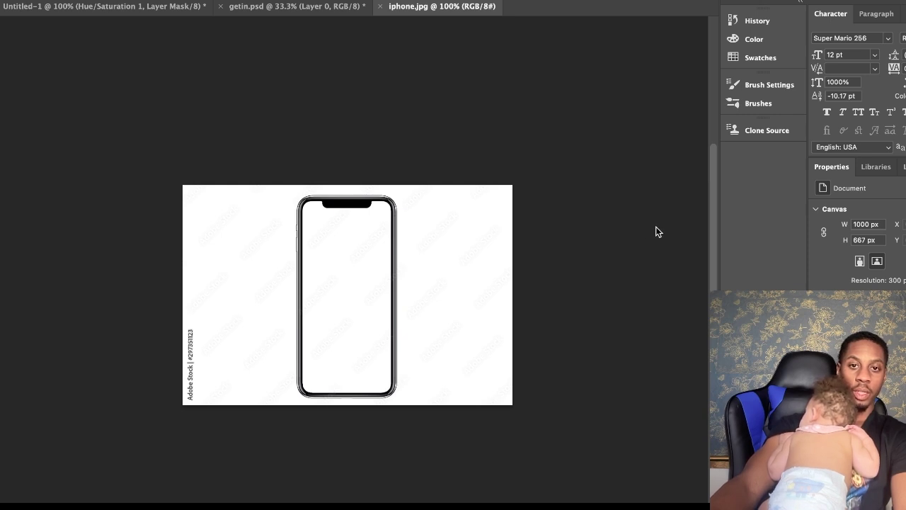
Step: Unlock the phone image's background layer, remove its background and shift the cutout on the transparent canvas
{"action": "key", "text": "ctrl+t"}
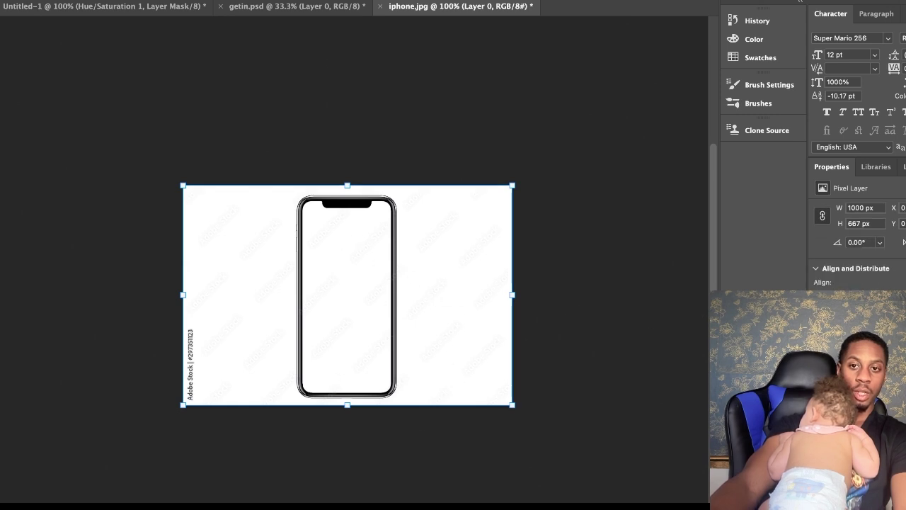
{"action": "scroll", "coordinate": [858, 246], "scroll_direction": "down", "scroll_amount": 3}
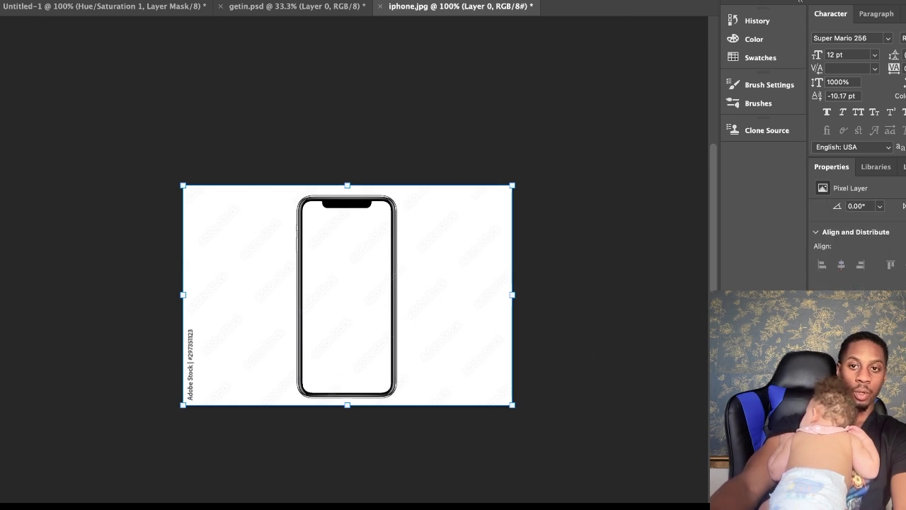
{"action": "left_click", "coordinate": [860, 272]}
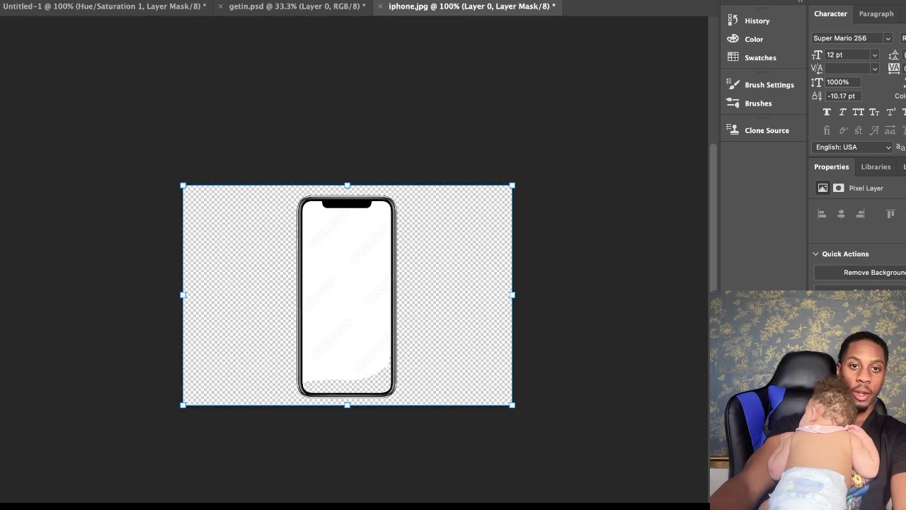
{"action": "left_click_drag", "start_coordinate": [400, 312], "coordinate": [376, 303]}
{"action": "key", "text": "ctrl+t"}
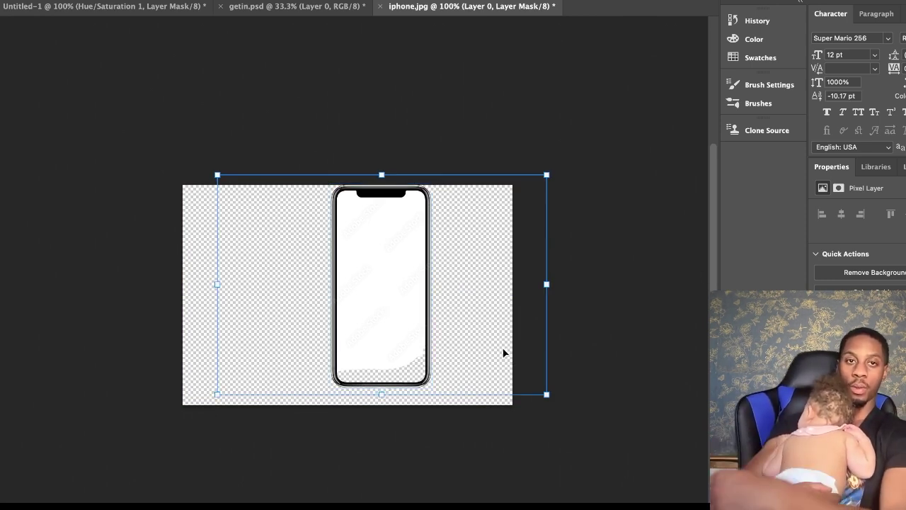
Step: Switch to getin.psd, reposition the portrait cutout slightly on its transparent canvas and deselect it
{"action": "left_click", "coordinate": [269, 9]}
{"action": "left_click_drag", "start_coordinate": [331, 272], "coordinate": [384, 301]}
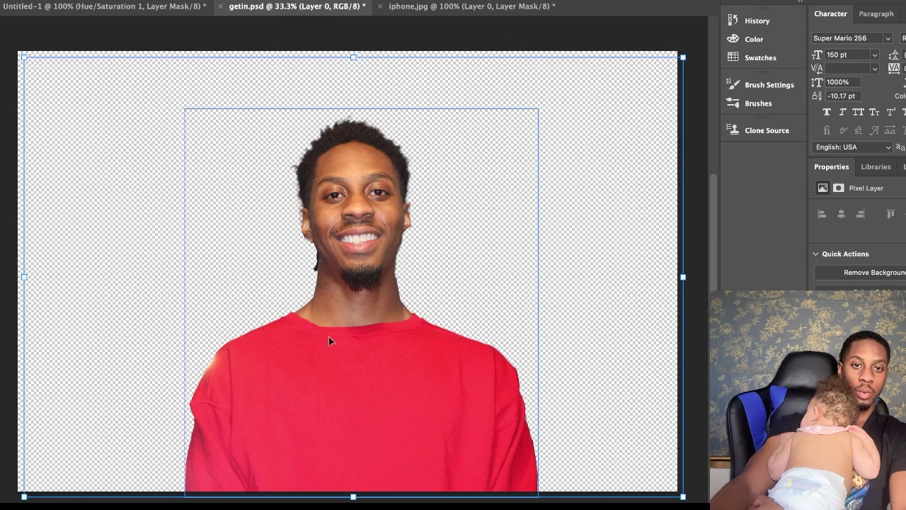
{"action": "left_click_drag", "start_coordinate": [328, 336], "coordinate": [279, 316]}
{"action": "left_click_drag", "start_coordinate": [388, 380], "coordinate": [405, 396]}
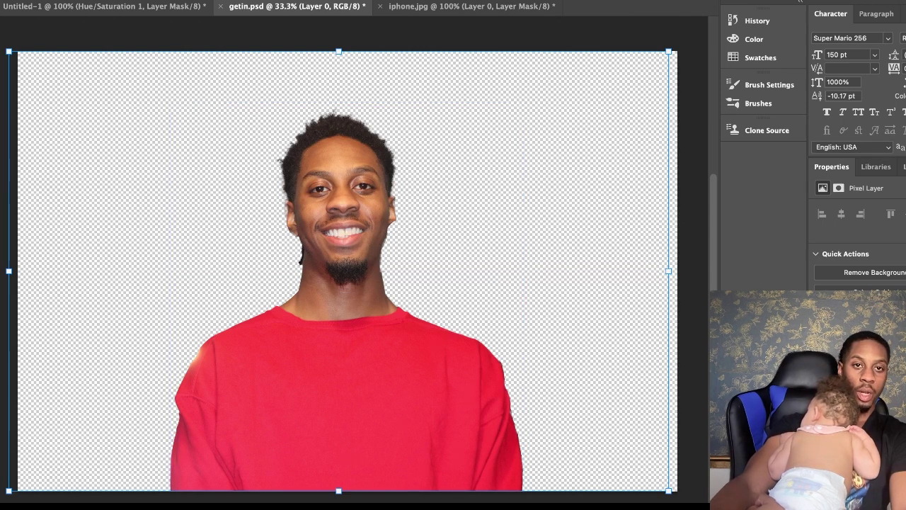
{"action": "left_click", "coordinate": [463, 29]}
Step: Move the phone cutout in iphone.jpg again and undo back to the state before its background removal
{"action": "left_click", "coordinate": [465, 7]}
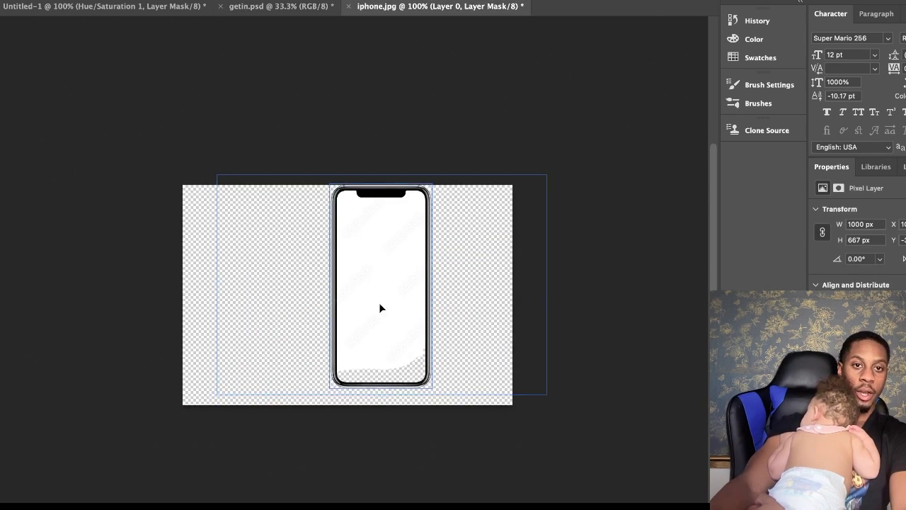
{"action": "left_click_drag", "start_coordinate": [378, 307], "coordinate": [354, 326]}
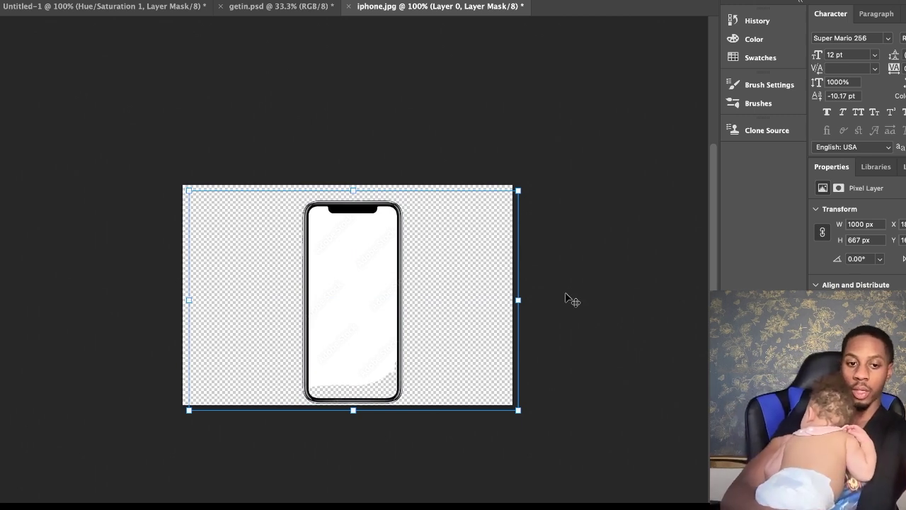
{"action": "key", "text": "super+z"}
{"action": "key", "text": "super+z"}
{"action": "key", "text": "super+z"}
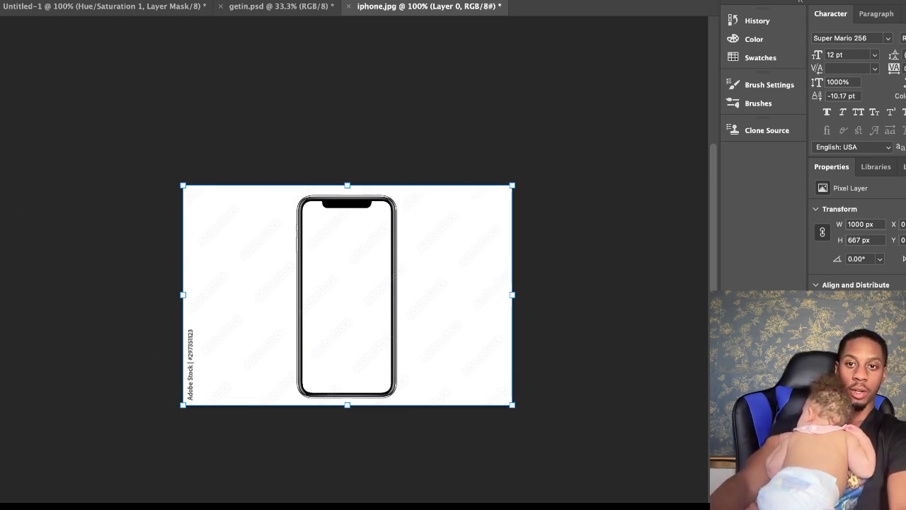
Step: Remove the background from the unlocked phone image in iphone.jpg again
{"action": "scroll", "coordinate": [857, 241], "scroll_direction": "down", "scroll_amount": 3}
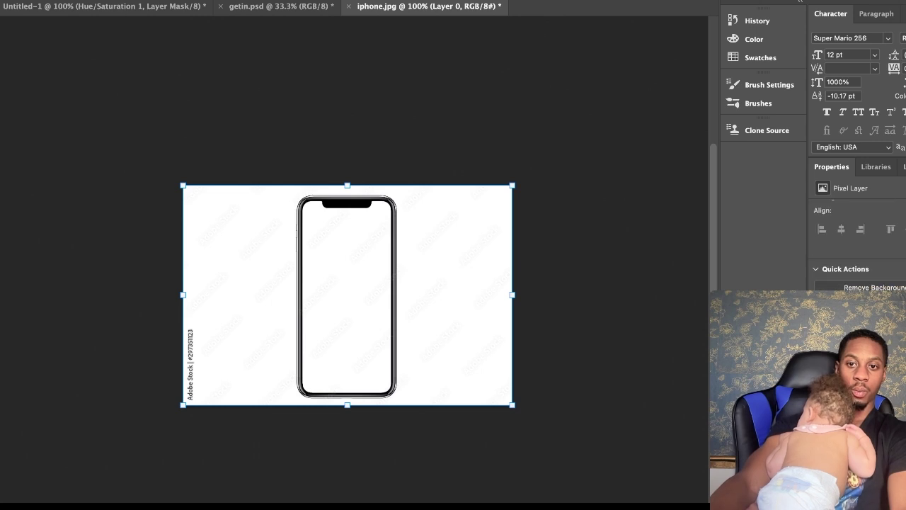
{"action": "right_click", "coordinate": [744, 237]}
{"action": "key", "text": "Escape"}
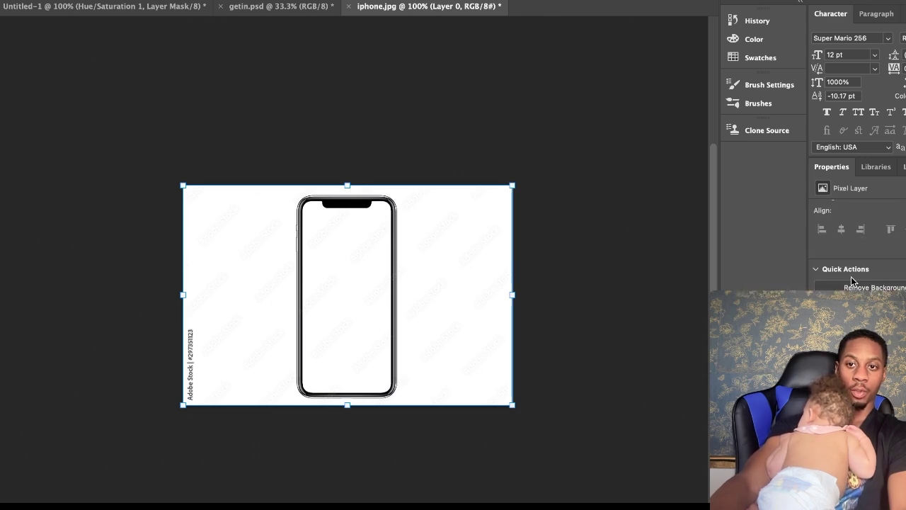
{"action": "left_click", "coordinate": [872, 288]}
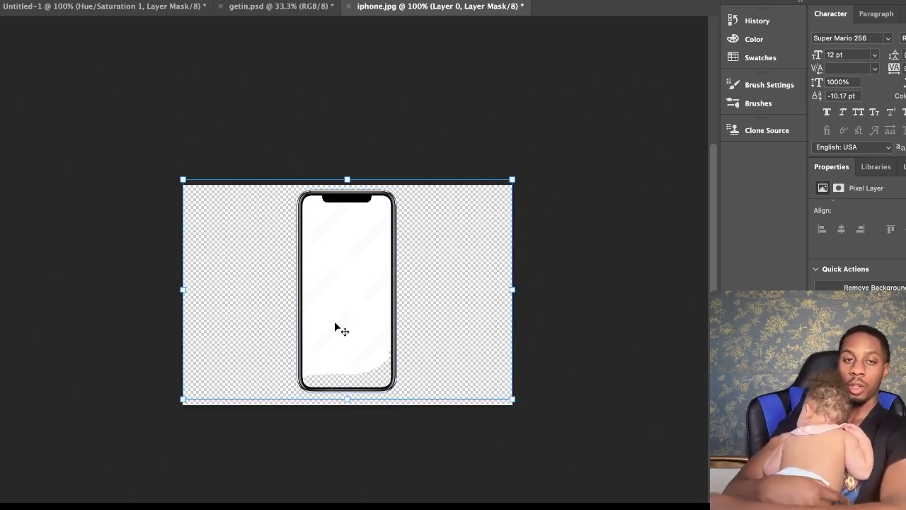
Step: Switch to the Untitled-1 thumbnail, select the black background layer and paste the phone cutout above it
{"action": "left_click", "coordinate": [287, 9]}
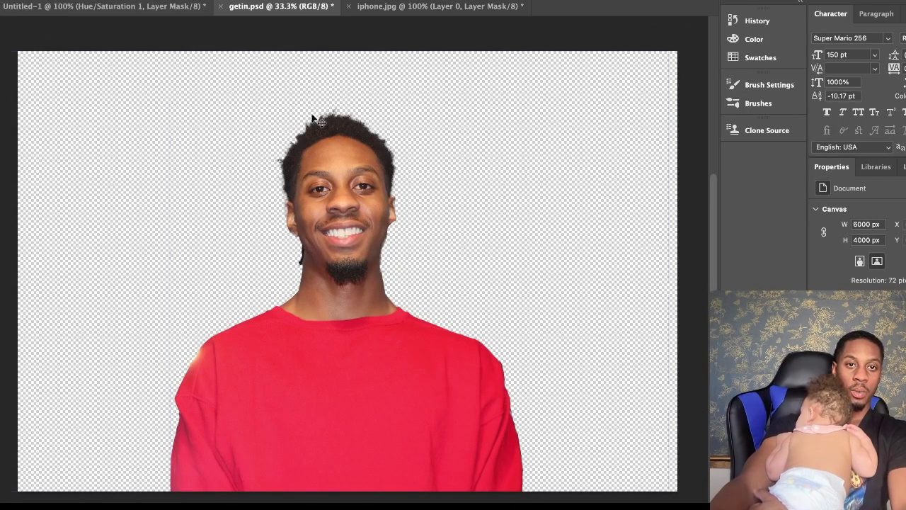
{"action": "left_click", "coordinate": [126, 13]}
{"action": "left_click", "coordinate": [515, 235]}
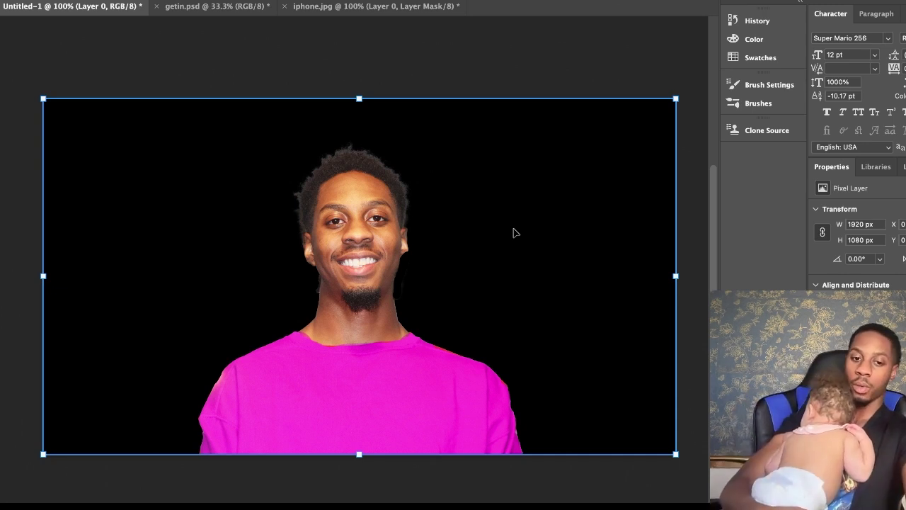
{"action": "key", "text": "ctrl+v"}
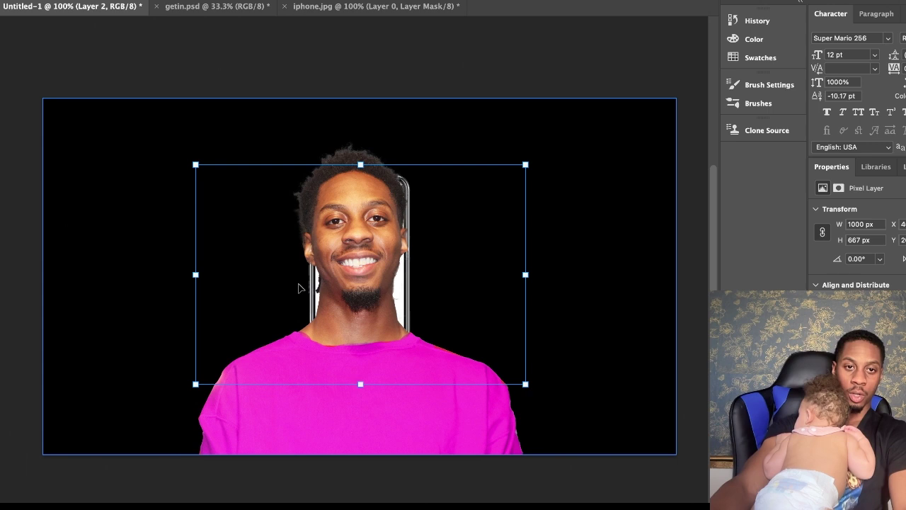
Step: Try to move the pasted phone out from behind the man's head, undoing each shift of the wrong layers
{"action": "left_click_drag", "start_coordinate": [298, 289], "coordinate": [347, 291]}
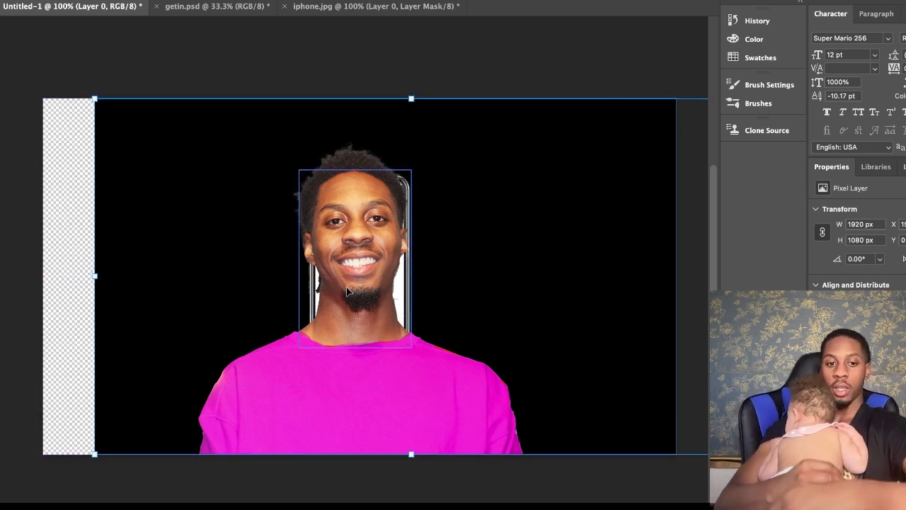
{"action": "key", "text": "ctrl+z"}
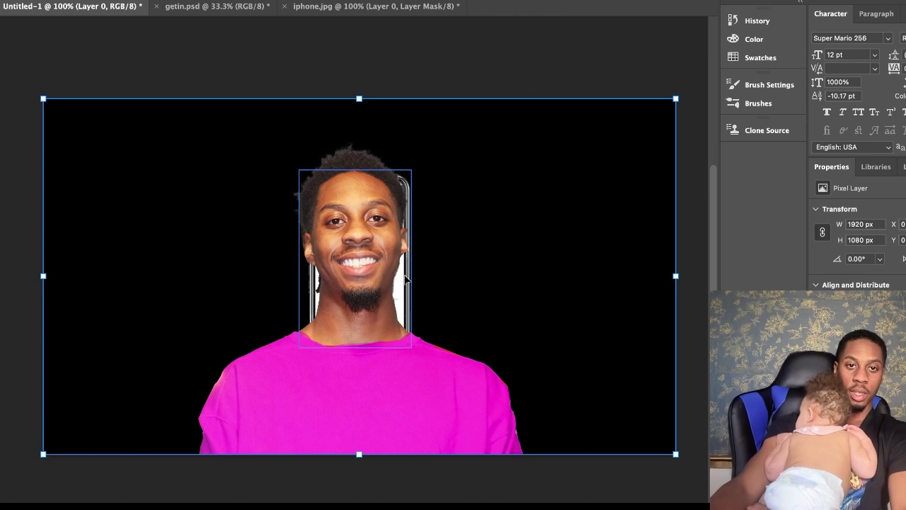
{"action": "left_click_drag", "start_coordinate": [404, 275], "coordinate": [472, 281]}
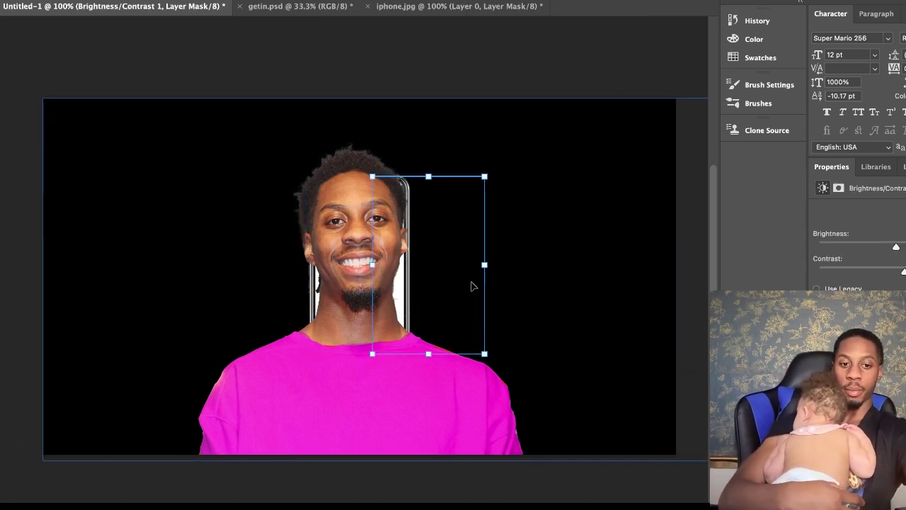
{"action": "key", "text": "super+z"}
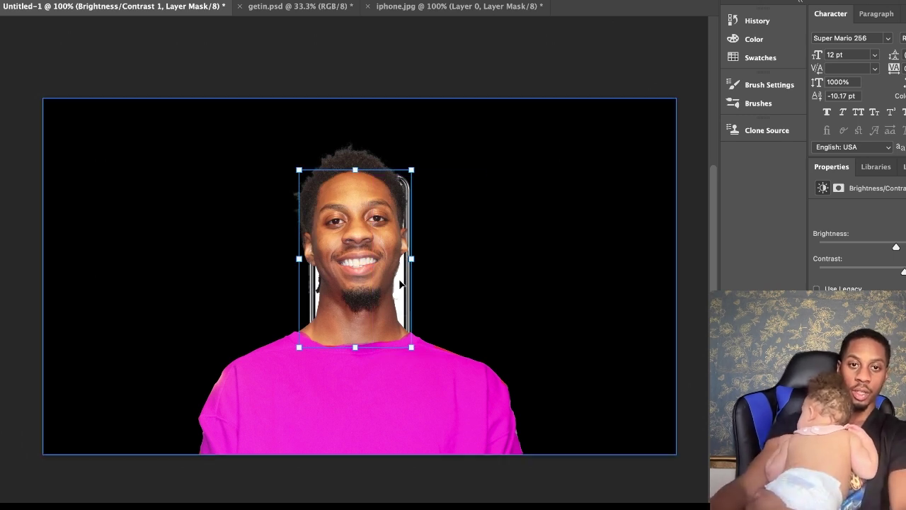
{"action": "left_click", "coordinate": [326, 293]}
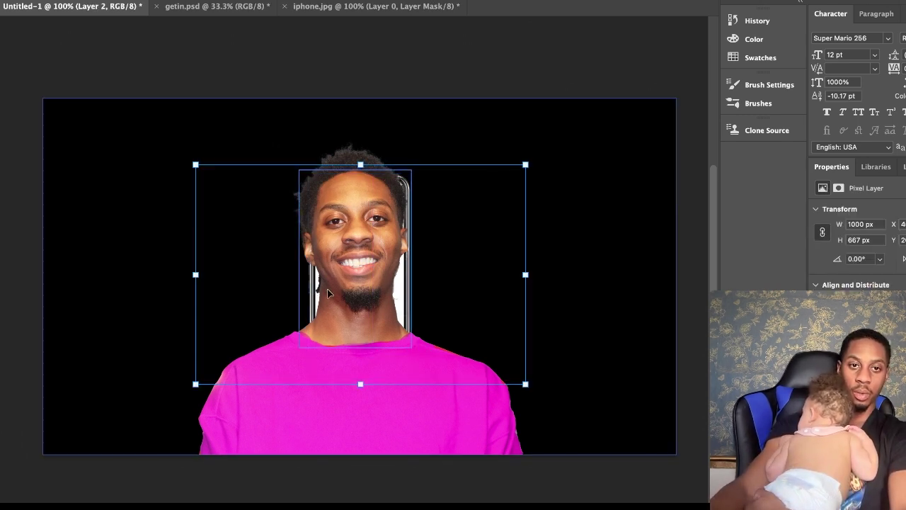
{"action": "left_click", "coordinate": [403, 286]}
{"action": "left_click", "coordinate": [407, 287]}
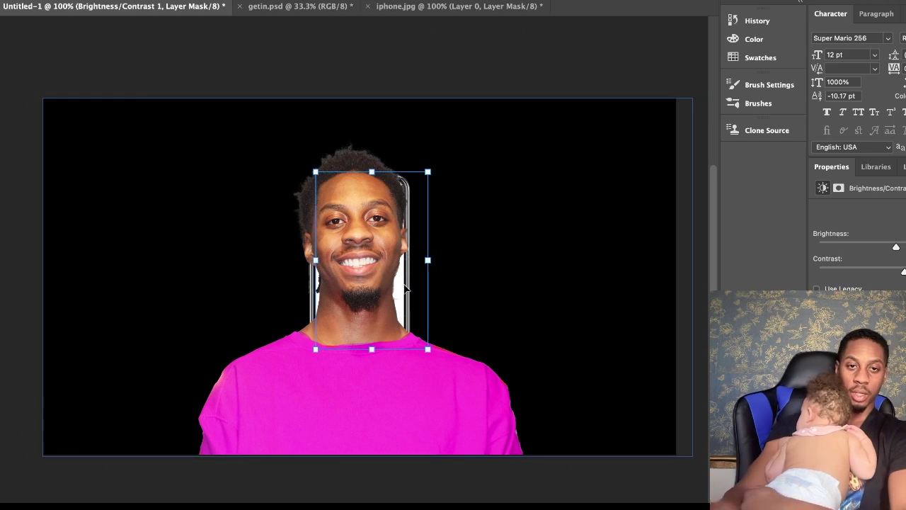
{"action": "key", "text": "super+z"}
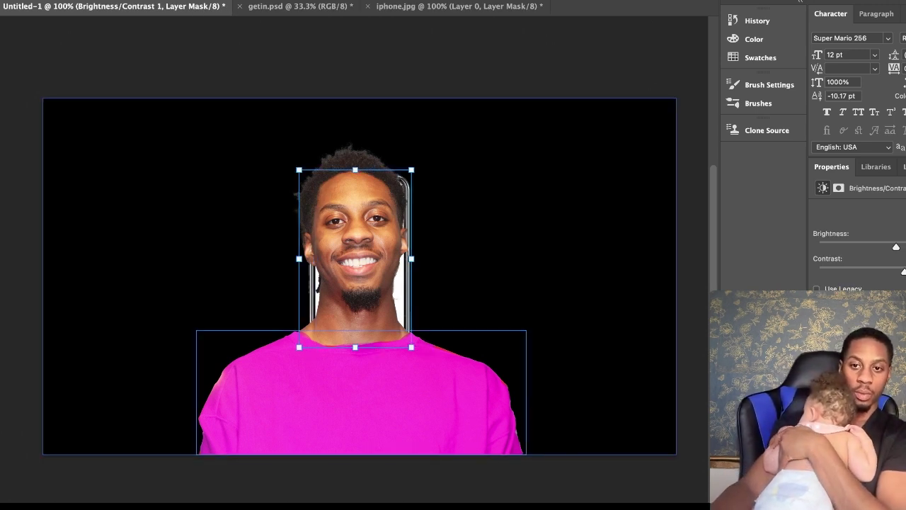
Step: Convert the portrait layer and the pasted phone layer to smart objects
{"action": "right_click", "coordinate": [765, 172]}
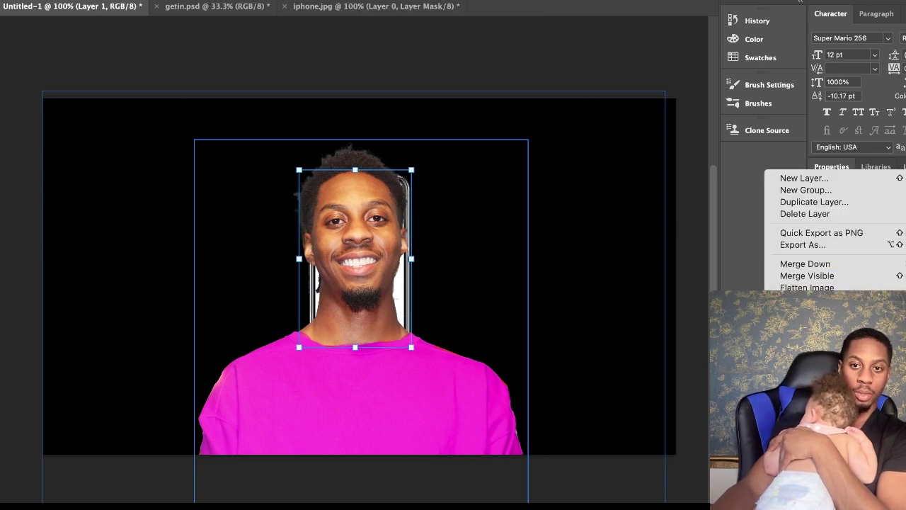
{"action": "key", "text": "Escape"}
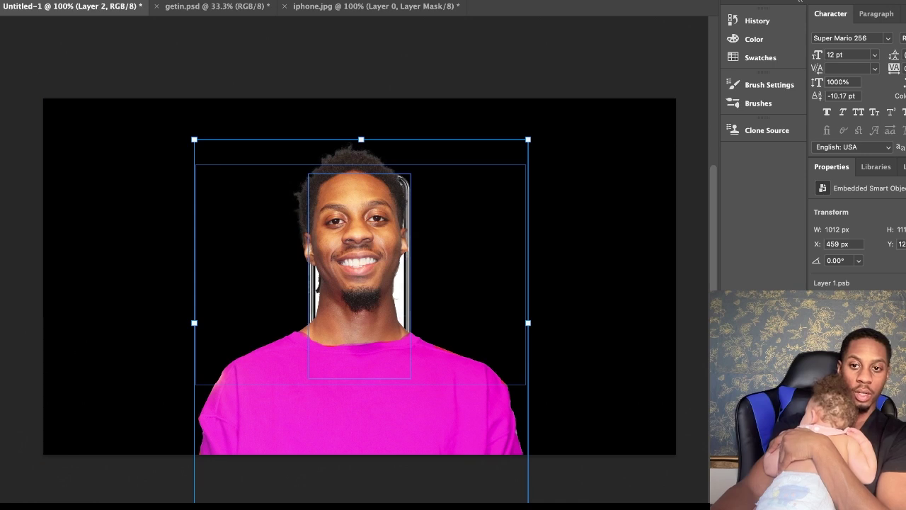
{"action": "right_click", "coordinate": [758, 172]}
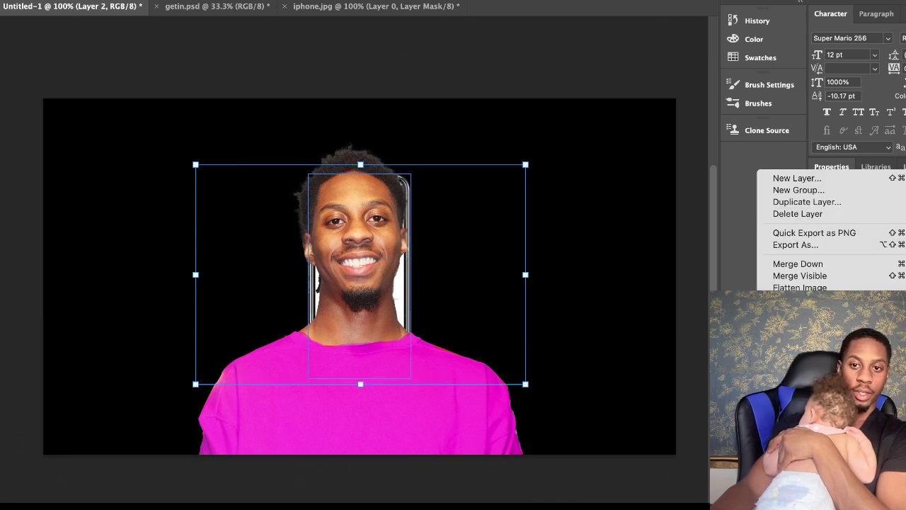
{"action": "key", "text": "Escape"}
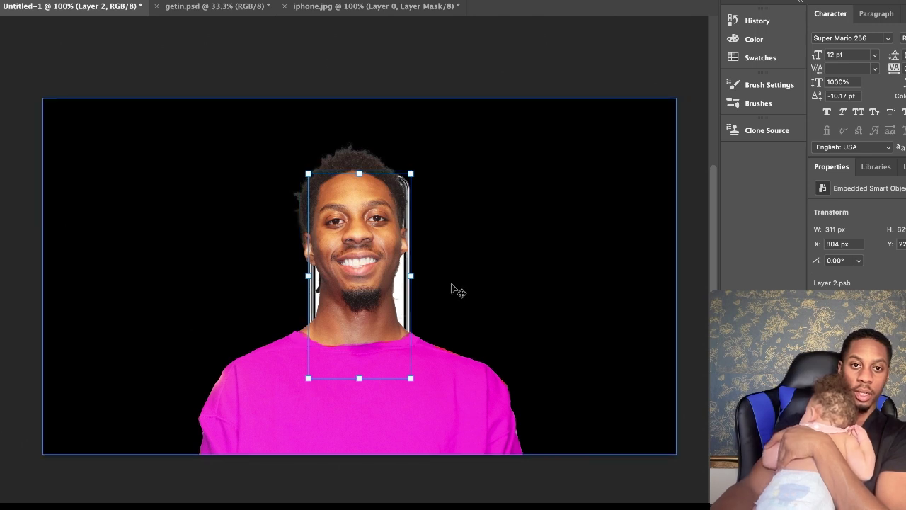
Step: Move the phone to the empty black area right of the man and enlarge it proportionally
{"action": "left_click_drag", "start_coordinate": [405, 285], "coordinate": [611, 255]}
{"action": "left_click_drag", "start_coordinate": [612, 349], "coordinate": [637, 397]}
{"action": "left_click_drag", "start_coordinate": [587, 325], "coordinate": [586, 305]}
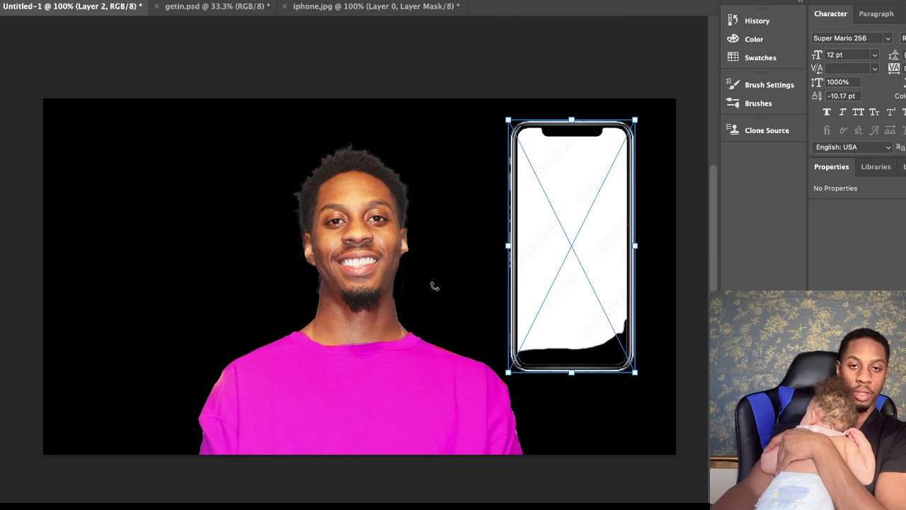
{"action": "left_click_drag", "start_coordinate": [506, 119], "coordinate": [487, 97]}
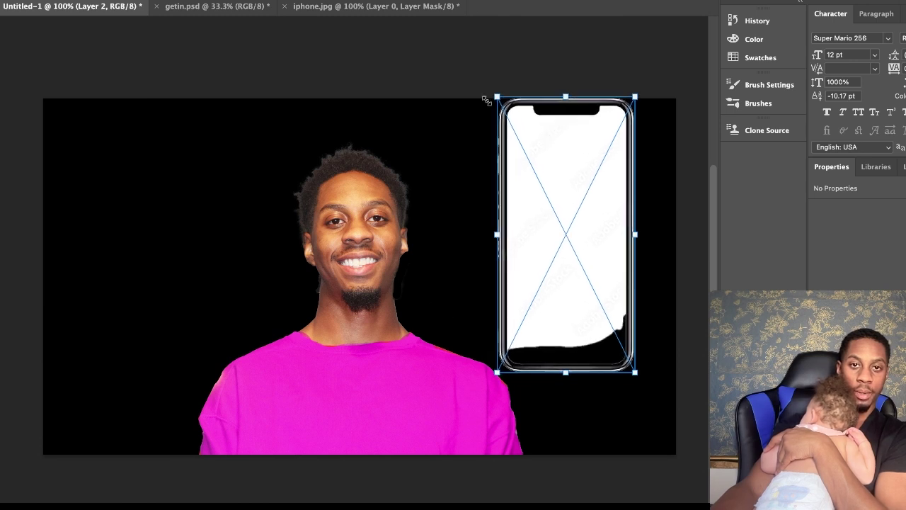
{"action": "mouse_move", "coordinate": [563, 196]}
{"action": "left_mouse_down"}
{"action": "mouse_move", "coordinate": [562, 209]}
{"action": "mouse_move", "coordinate": [573, 210]}
{"action": "left_mouse_up"}
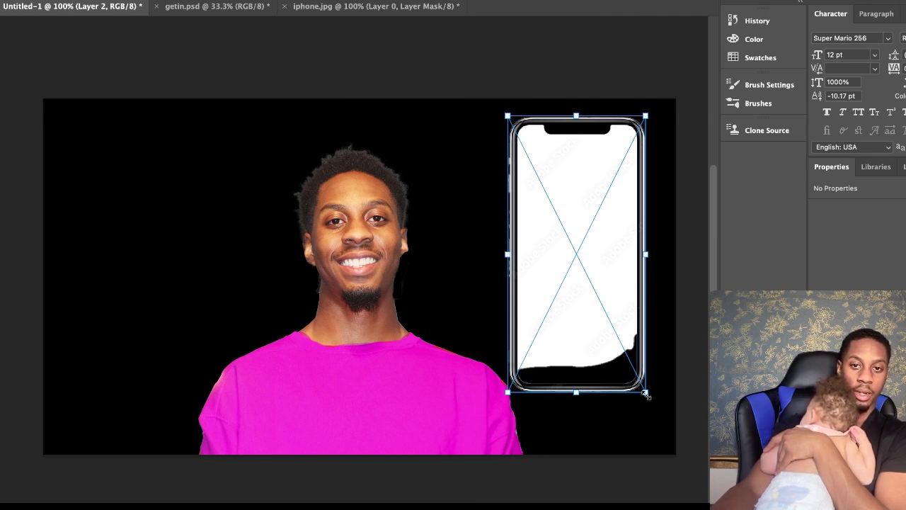
Step: Enlarge the phone to nearly the full canvas height, tuck its lower-left corner behind the man's shoulder, and commit the transform
{"action": "left_click_drag", "start_coordinate": [646, 392], "coordinate": [652, 403]}
{"action": "left_click_drag", "start_coordinate": [597, 353], "coordinate": [602, 353]}
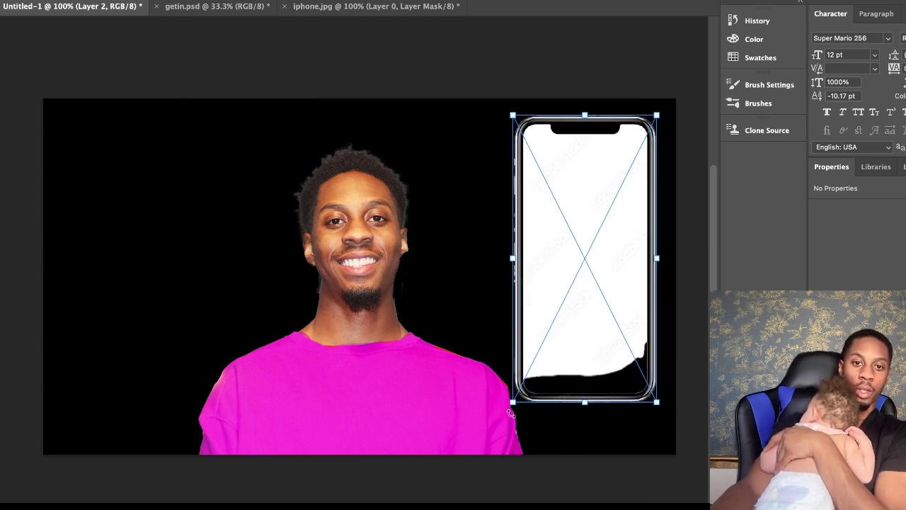
{"action": "left_click_drag", "start_coordinate": [511, 408], "coordinate": [500, 427]}
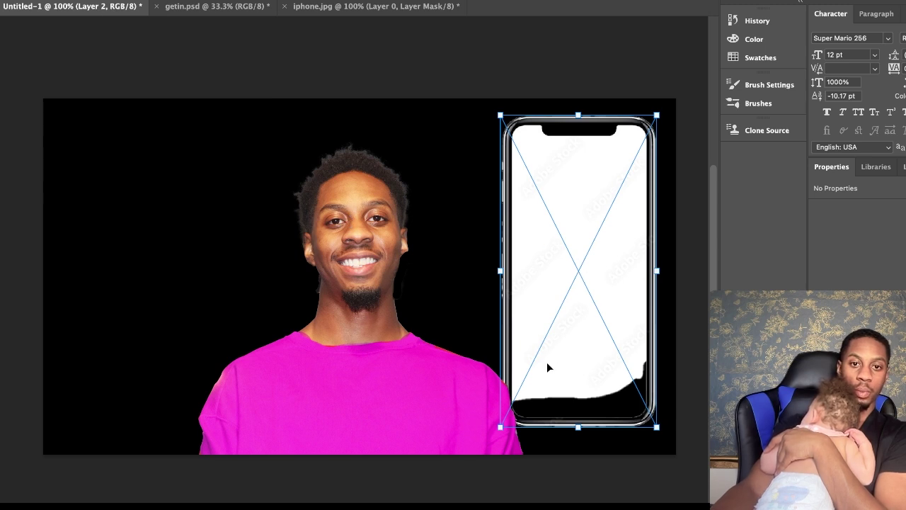
{"action": "left_click_drag", "start_coordinate": [551, 353], "coordinate": [540, 355]}
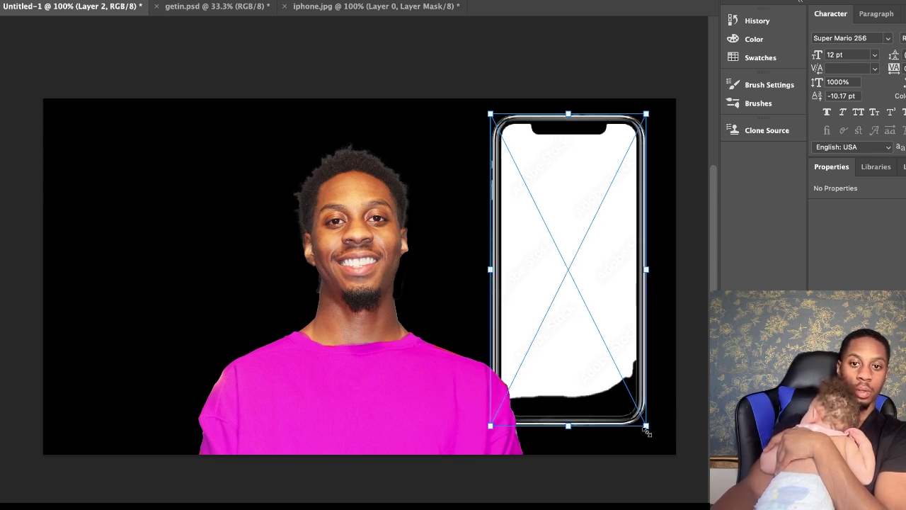
{"action": "left_click_drag", "start_coordinate": [647, 427], "coordinate": [658, 441]}
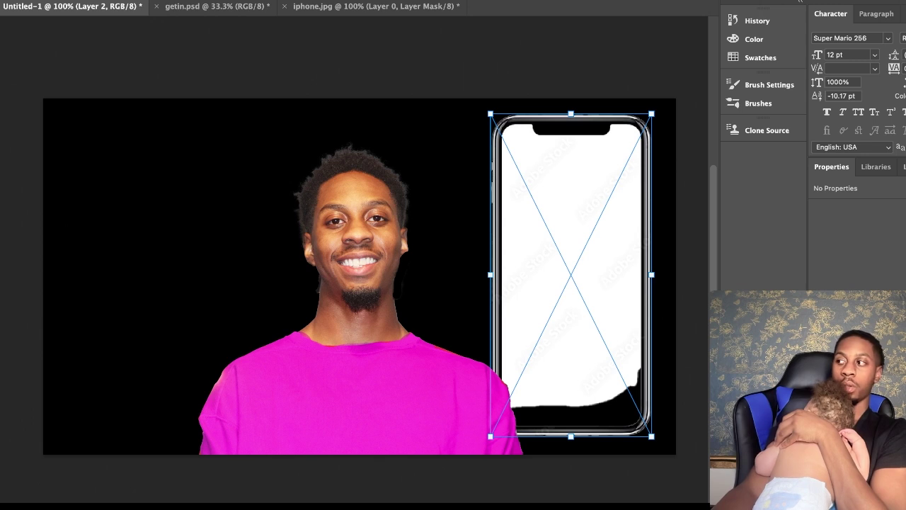
{"action": "key", "text": "Return"}
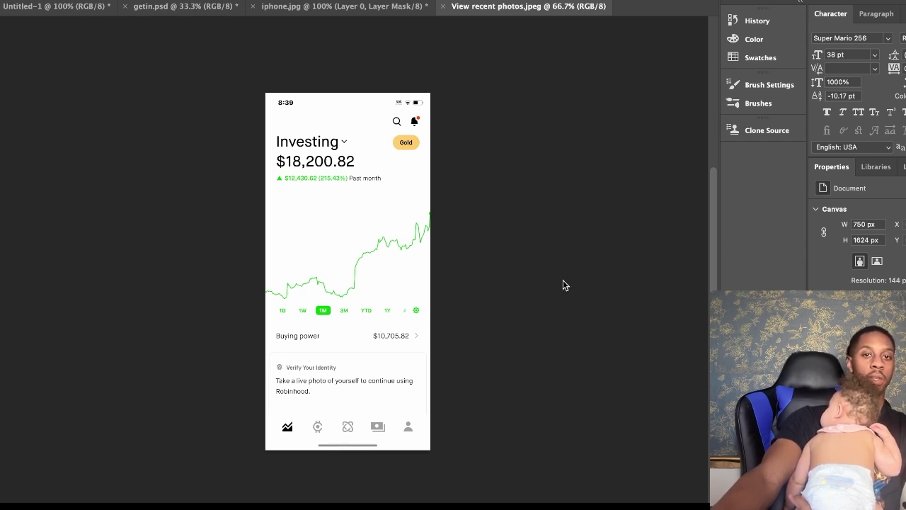
Step: Copy the investing app screenshot from View recent photos.jpeg and paste it into the Untitled-1 document
{"action": "key", "text": "ctrl+t"}
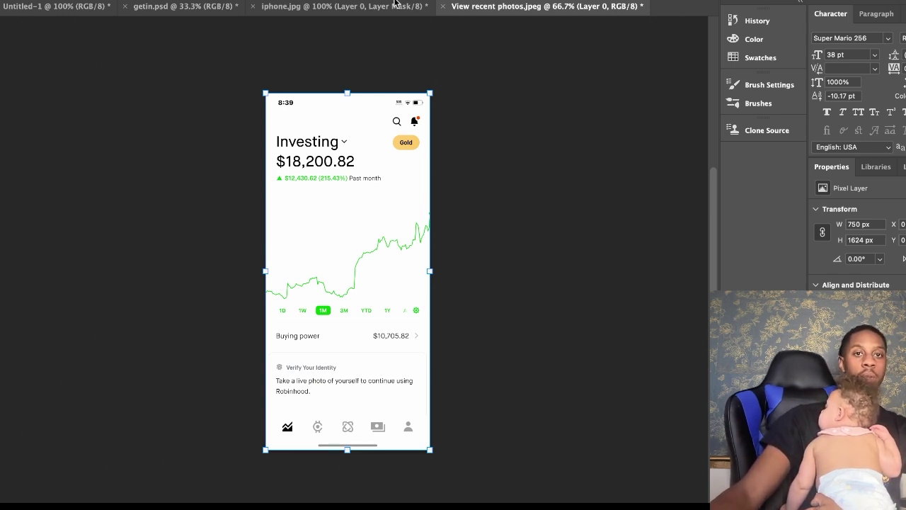
{"action": "left_click", "coordinate": [390, 9]}
{"action": "left_click", "coordinate": [170, 10]}
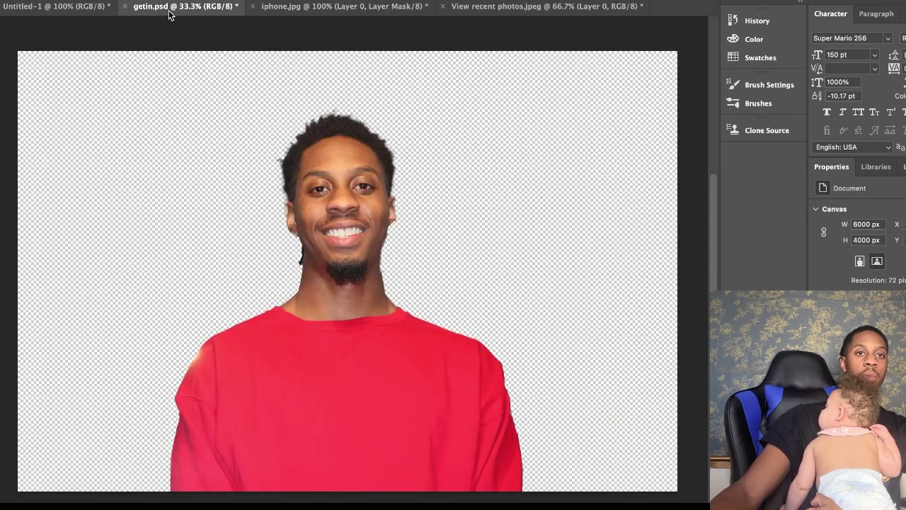
{"action": "left_click", "coordinate": [71, 10]}
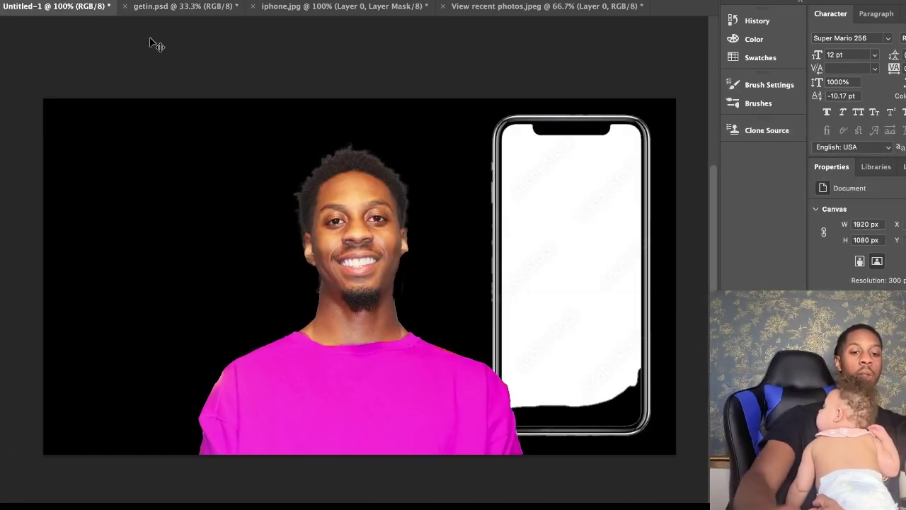
{"action": "key", "text": "super+v"}
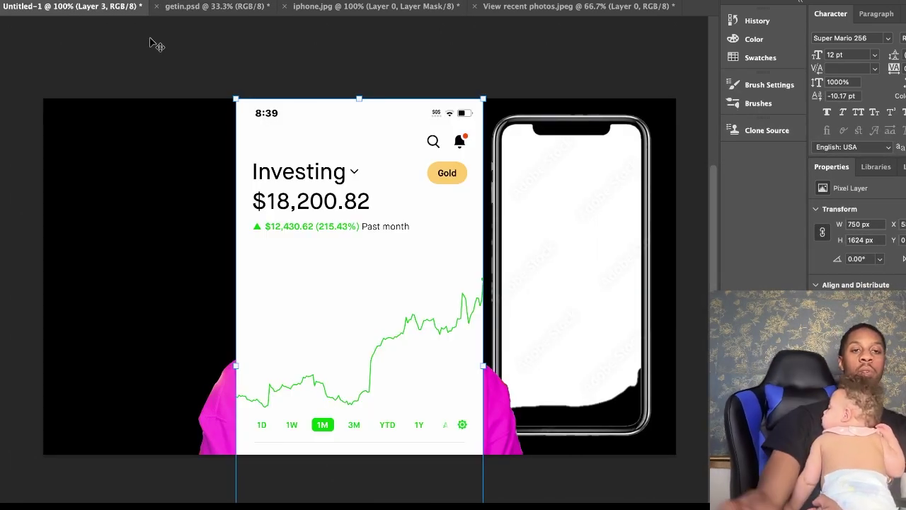
Step: Scale the pasted screenshot proportionally to about 443 × 960 px, fit it over the phone's screen, and commit the transform
{"action": "left_click_drag", "start_coordinate": [236, 98], "coordinate": [361, 370]}
{"action": "left_click_drag", "start_coordinate": [396, 431], "coordinate": [555, 182]}
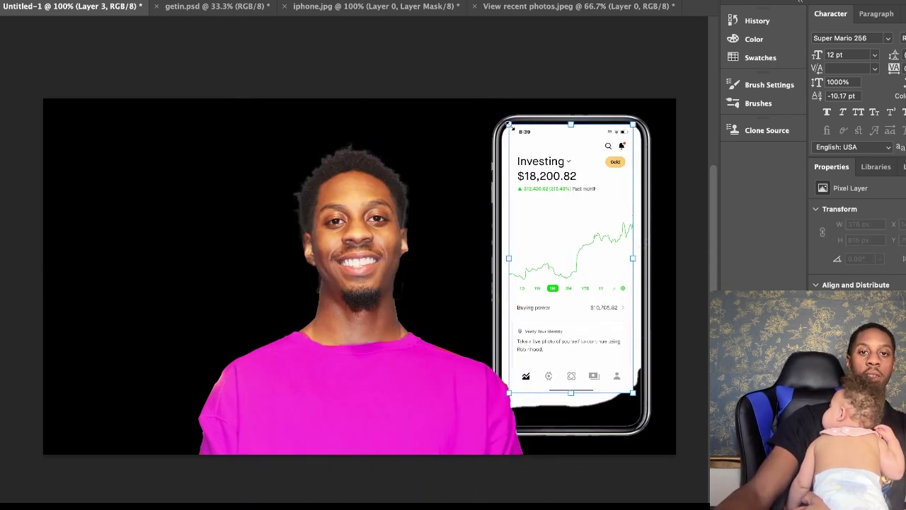
{"action": "left_click_drag", "start_coordinate": [511, 126], "coordinate": [503, 115]}
{"action": "mouse_move", "coordinate": [515, 152]}
{"action": "left_mouse_down"}
{"action": "mouse_move", "coordinate": [508, 165]}
{"action": "mouse_move", "coordinate": [516, 158]}
{"action": "left_mouse_up"}
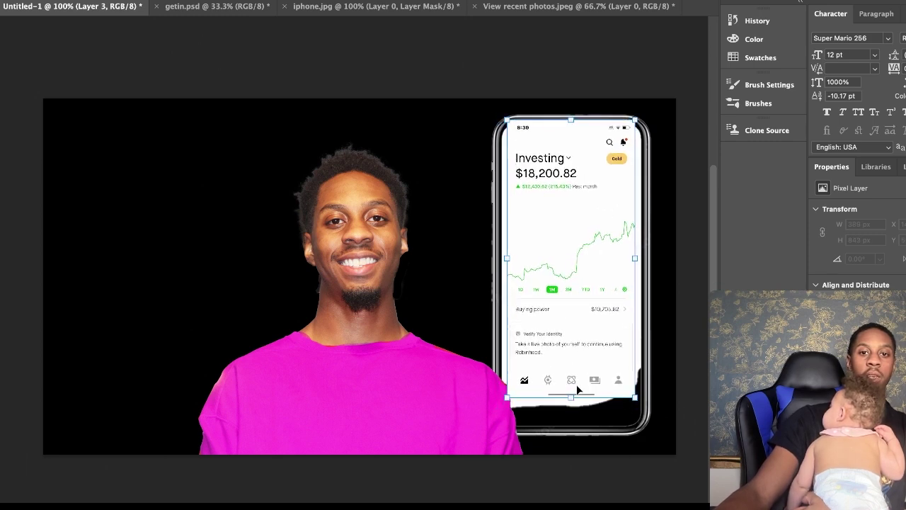
{"action": "left_click_drag", "start_coordinate": [573, 397], "coordinate": [570, 436]}
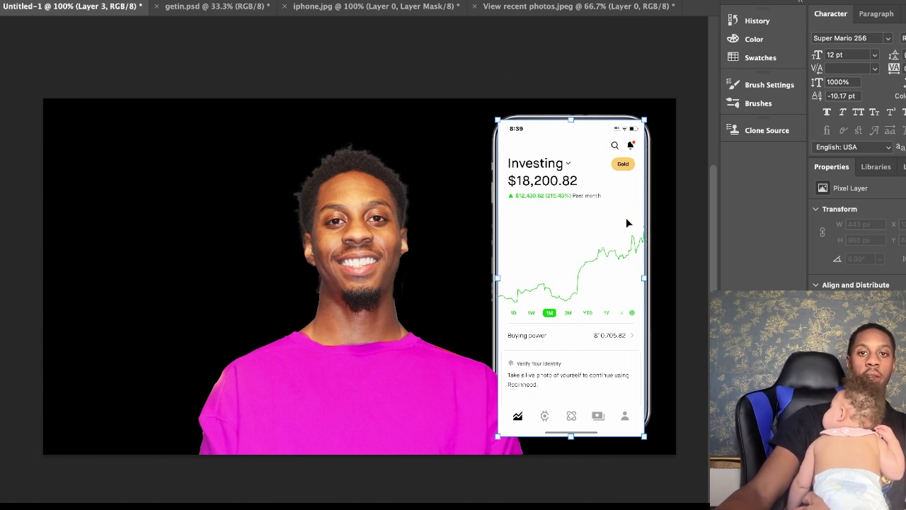
{"action": "left_click", "coordinate": [9, 22]}
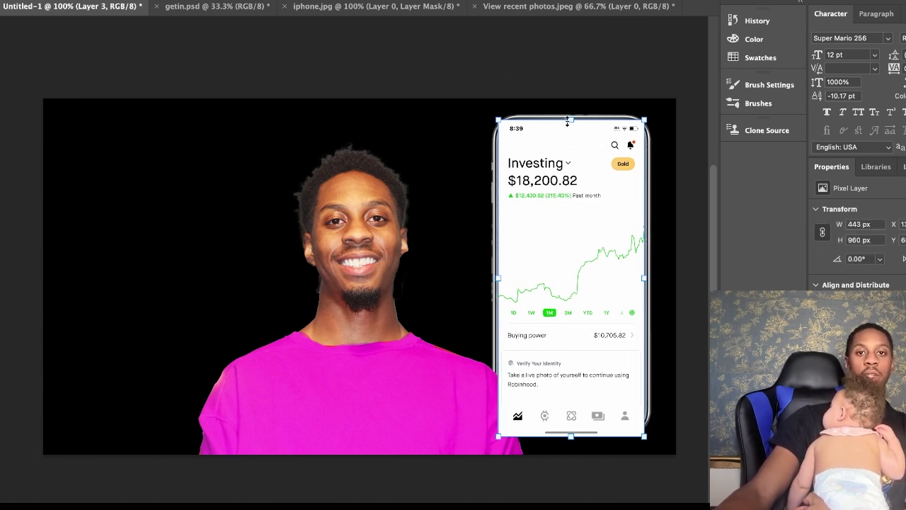
{"action": "left_click_drag", "start_coordinate": [571, 111], "coordinate": [570, 116]}
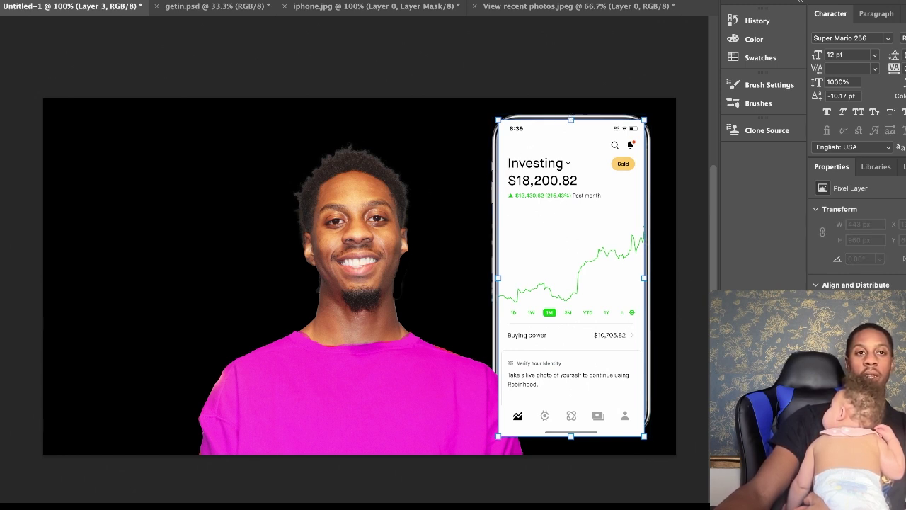
Step: Enlarge the phone frame to about 500 px wide and nudge the screenshot slightly up and left within it
{"action": "left_click", "coordinate": [464, 183]}
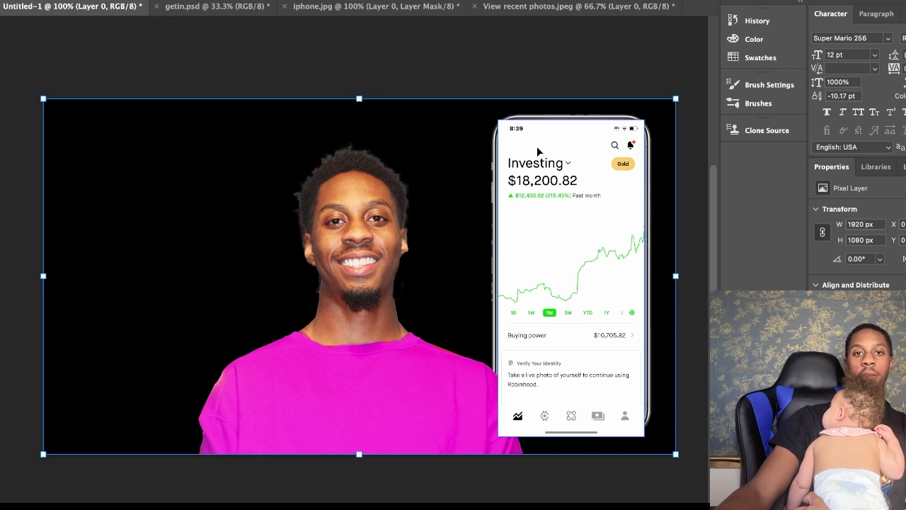
{"action": "left_click", "coordinate": [350, 65]}
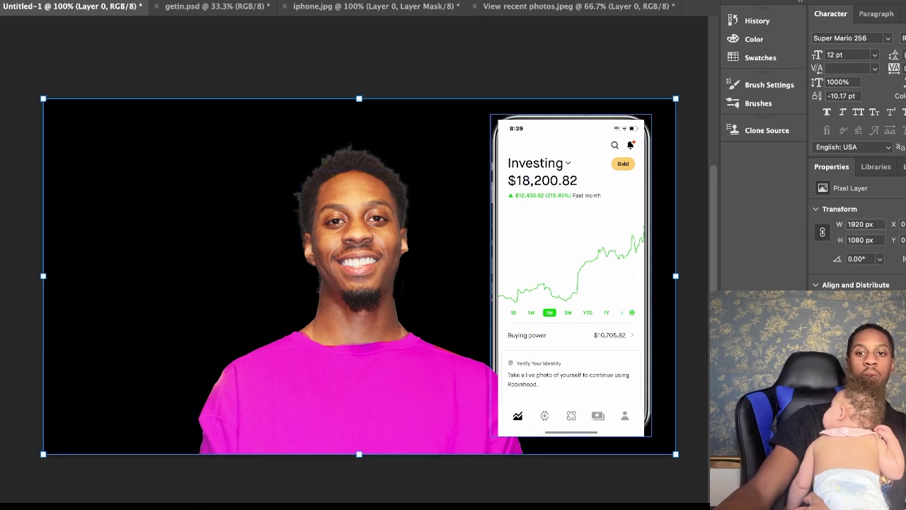
{"action": "left_click", "coordinate": [531, 128]}
{"action": "left_click_drag", "start_coordinate": [487, 111], "coordinate": [478, 105]}
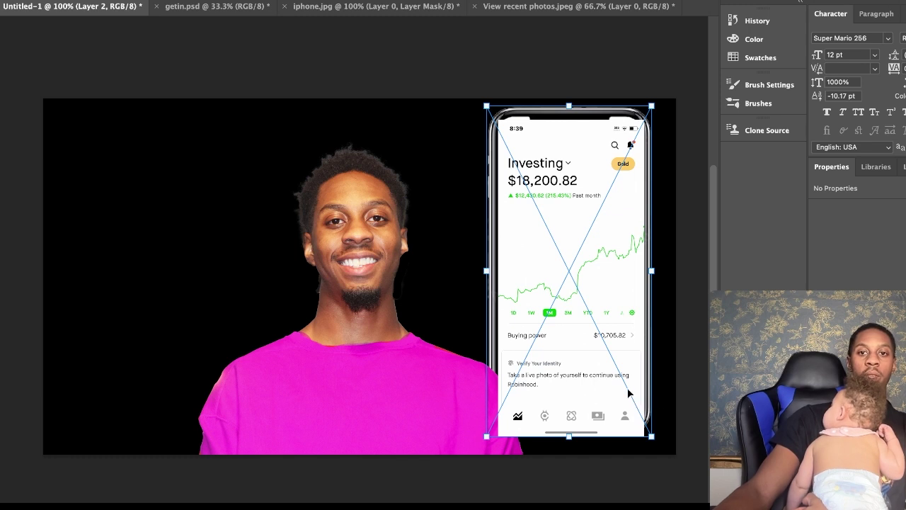
{"action": "key", "text": "Return"}
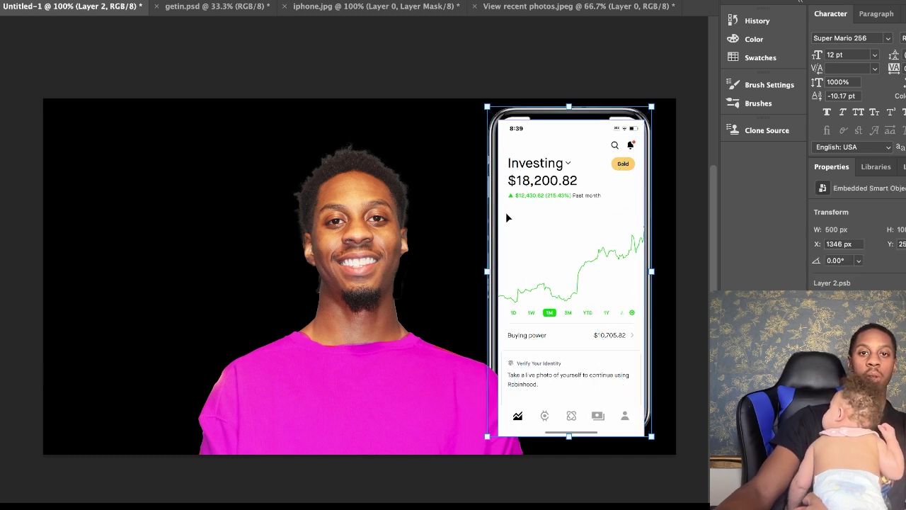
{"action": "left_click_drag", "start_coordinate": [529, 228], "coordinate": [527, 227]}
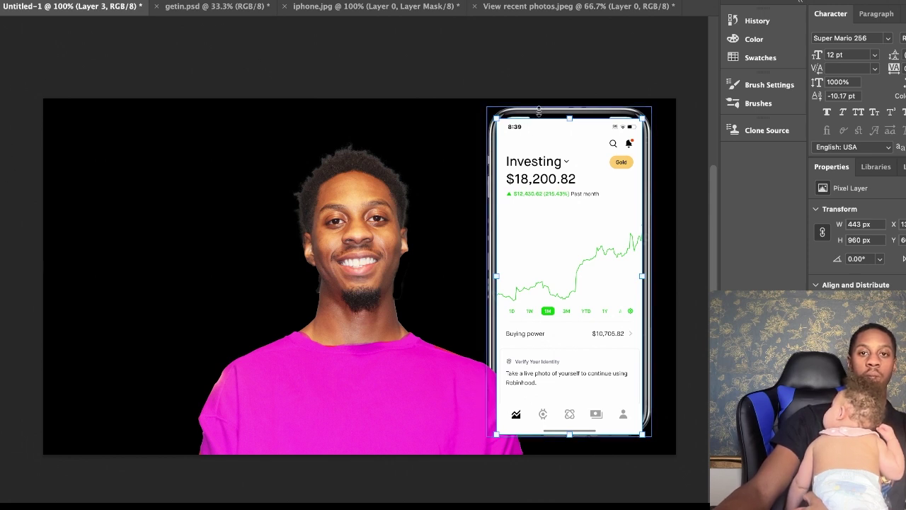
{"action": "left_click_drag", "start_coordinate": [555, 112], "coordinate": [554, 112]}
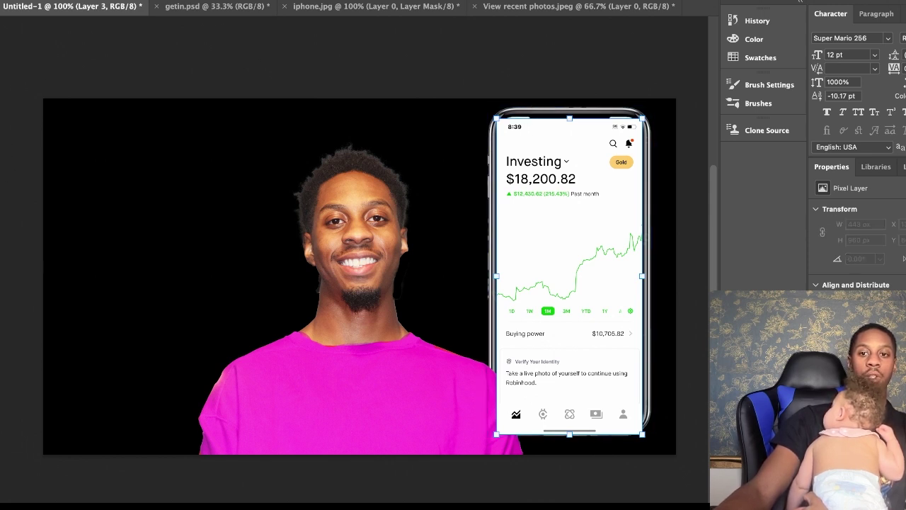
Step: Enlarge the phone frame to about 508 px wide and shift it down so it surrounds the screenshot evenly
{"action": "left_click", "coordinate": [538, 111]}
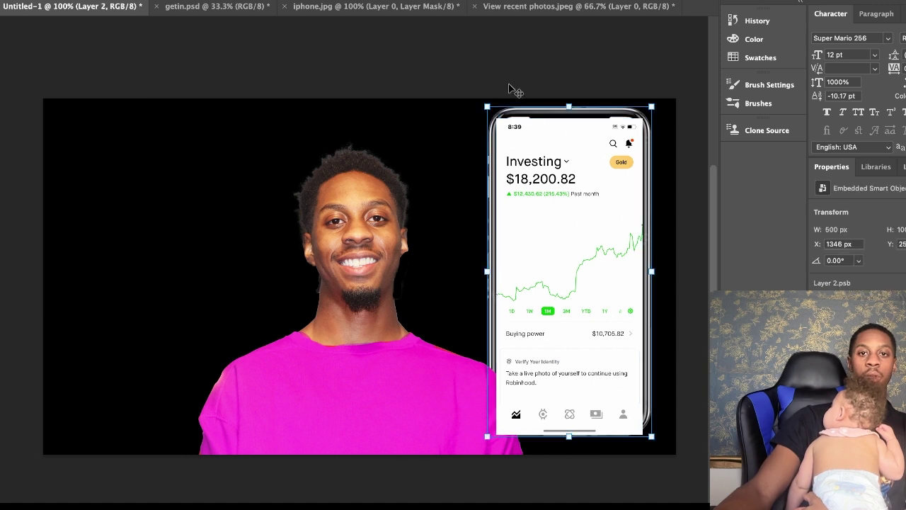
{"action": "left_click_drag", "start_coordinate": [487, 105], "coordinate": [484, 100]}
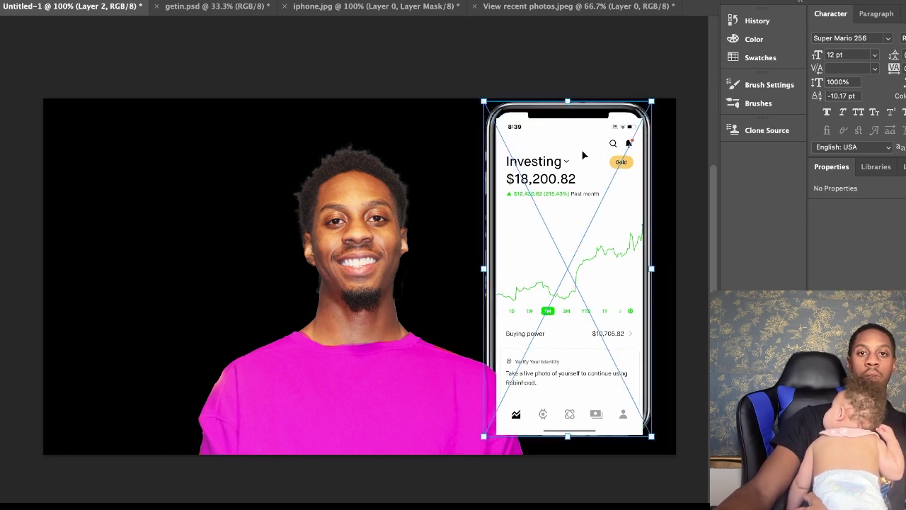
{"action": "left_click_drag", "start_coordinate": [584, 174], "coordinate": [579, 200]}
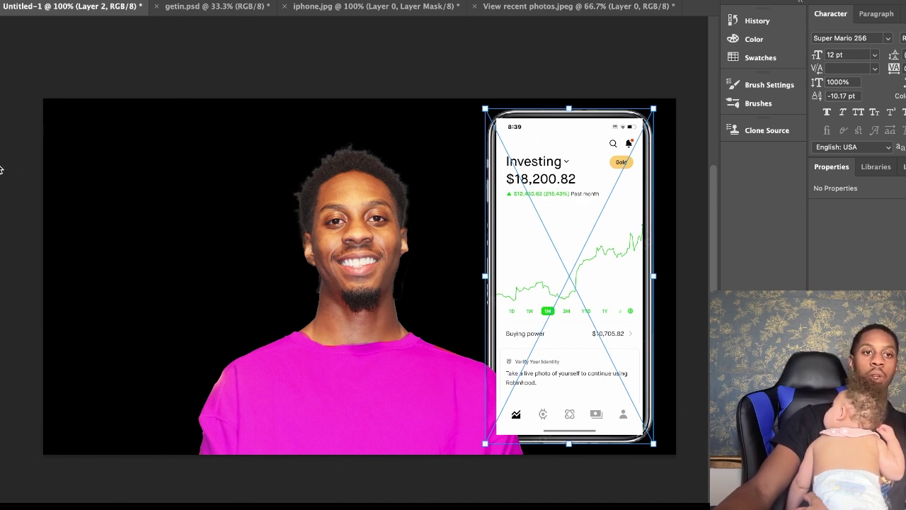
{"action": "key", "text": "Return"}
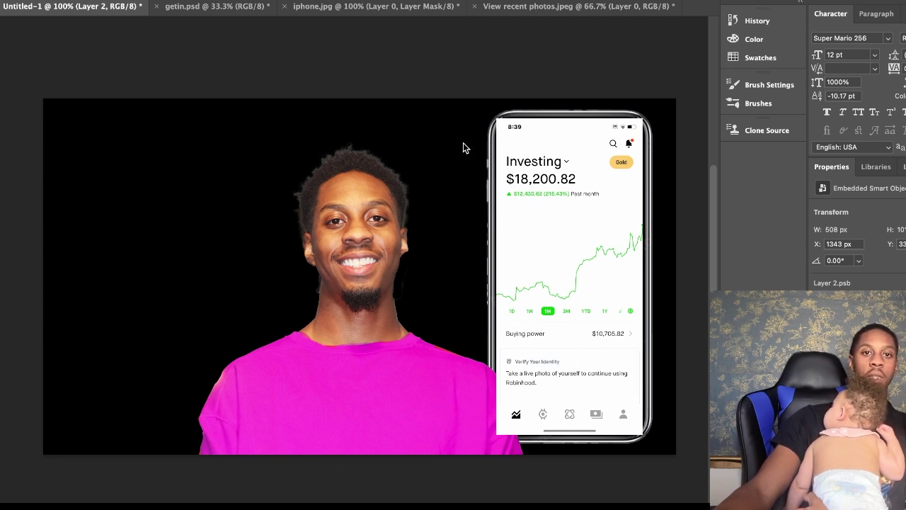
Step: Rasterize the phone layer and undo the stray erasing of the frame's upper-left corner
{"action": "left_click", "coordinate": [503, 193]}
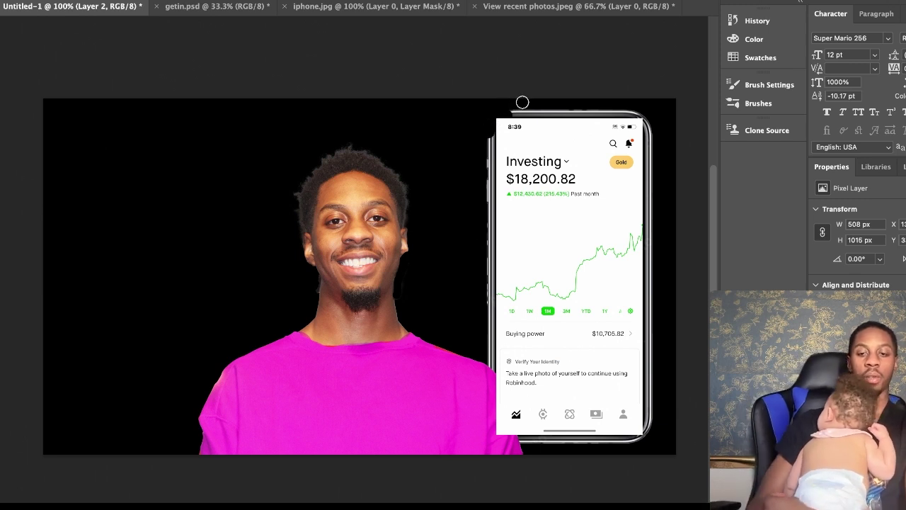
{"action": "key", "text": "super+z"}
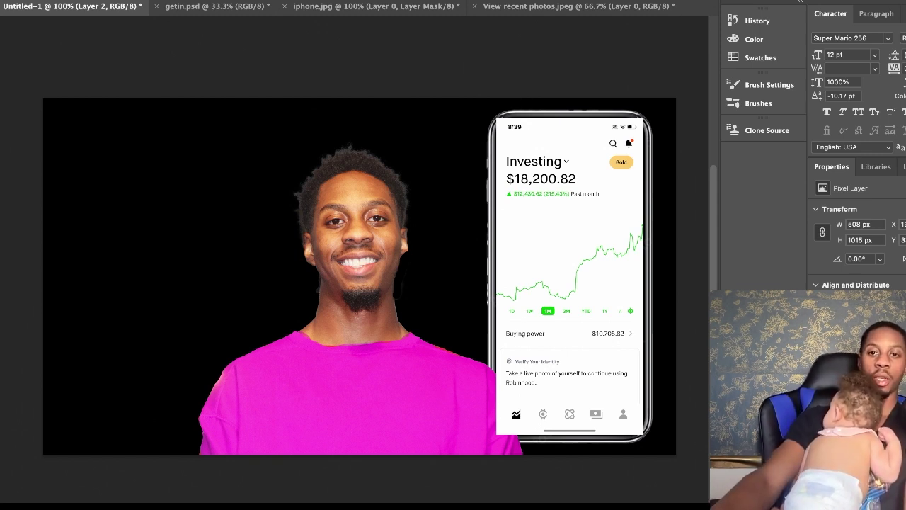
Step: Erase the screenshot's square corners to follow the phone's rounded screen, undoing the stroke that cuts into its upper edge
{"action": "key", "text": "alt+]"}
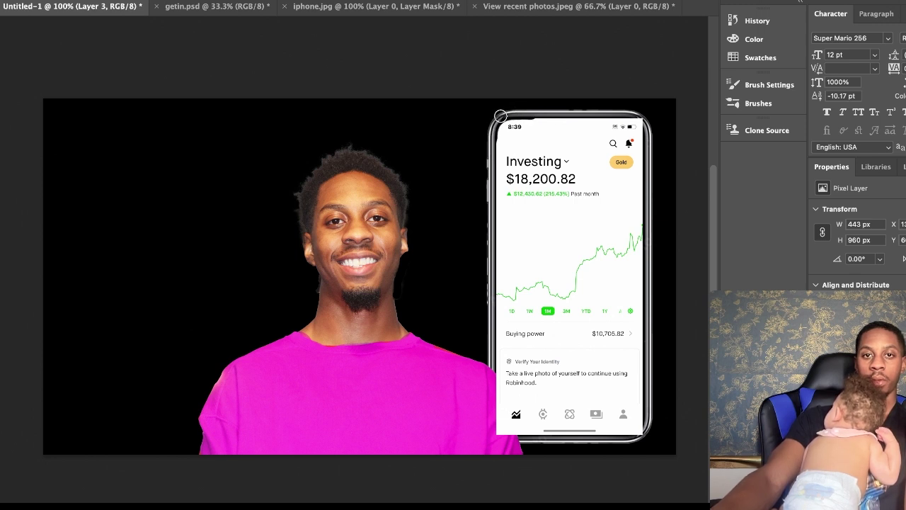
{"action": "left_click_drag", "start_coordinate": [525, 115], "coordinate": [561, 115]}
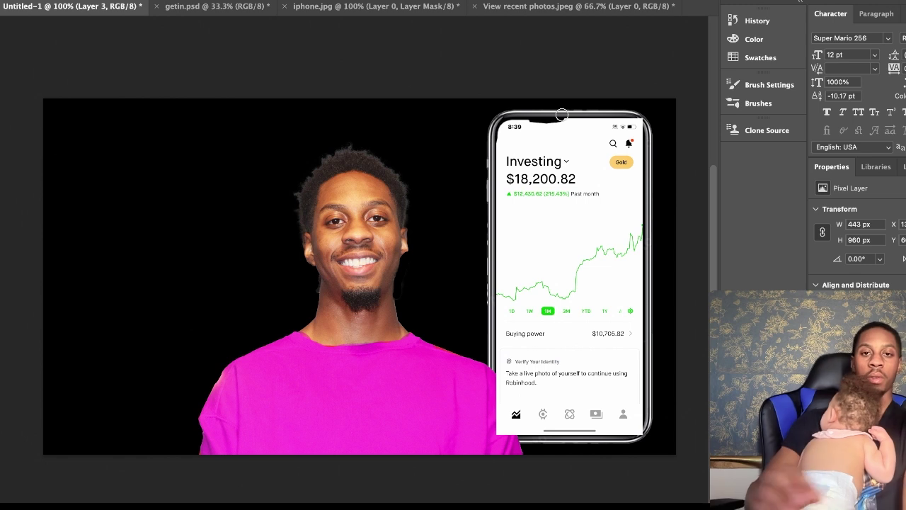
{"action": "key", "text": "ctrl+z"}
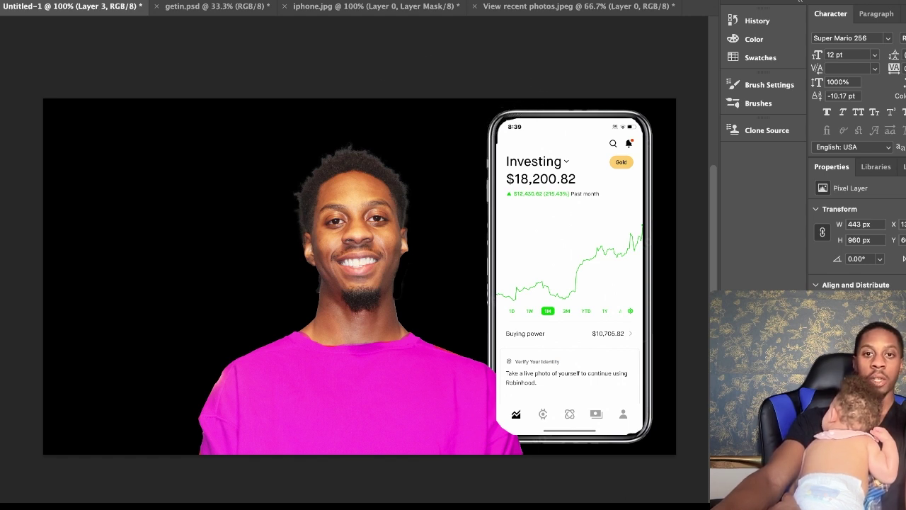
{"action": "left_click", "coordinate": [0, 30]}
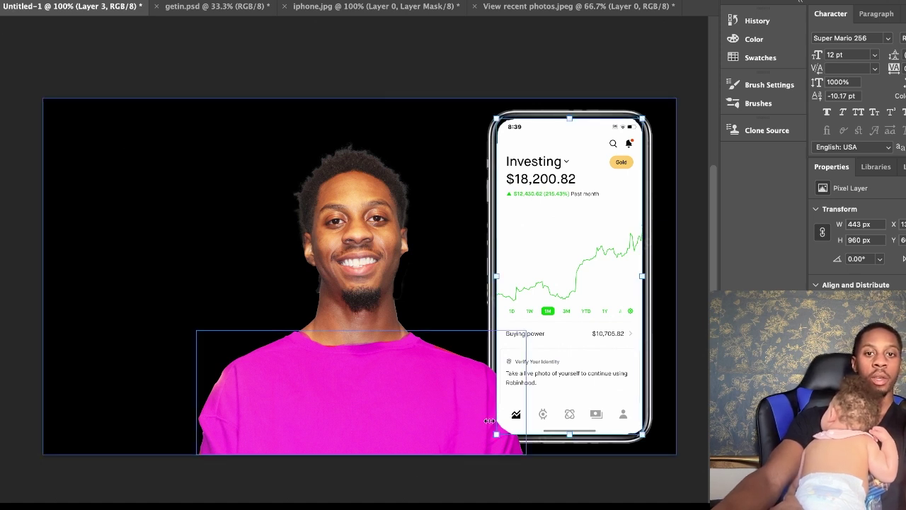
Step: Restack the portrait in front of the phone and its screenshot, keeping the Hue/Saturation and Brightness/Contrast adjustments above it
{"action": "left_click", "coordinate": [464, 424]}
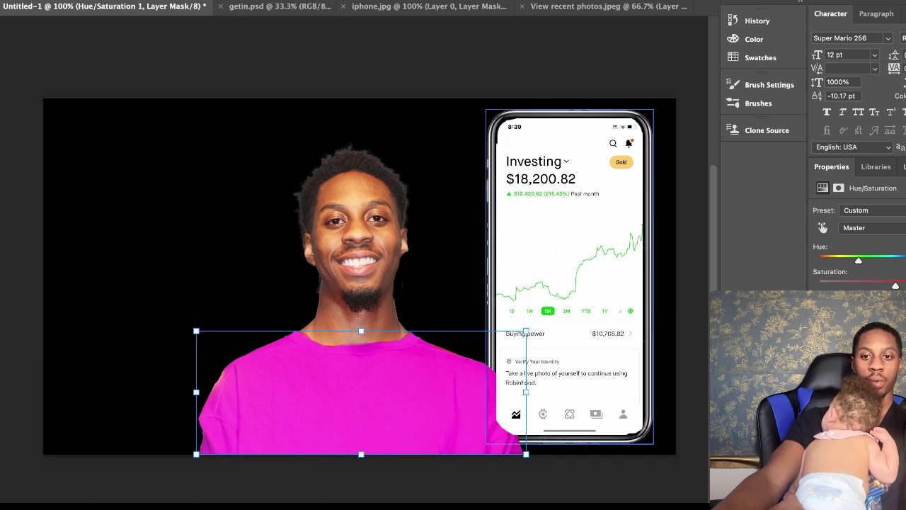
{"action": "left_click", "coordinate": [629, 380]}
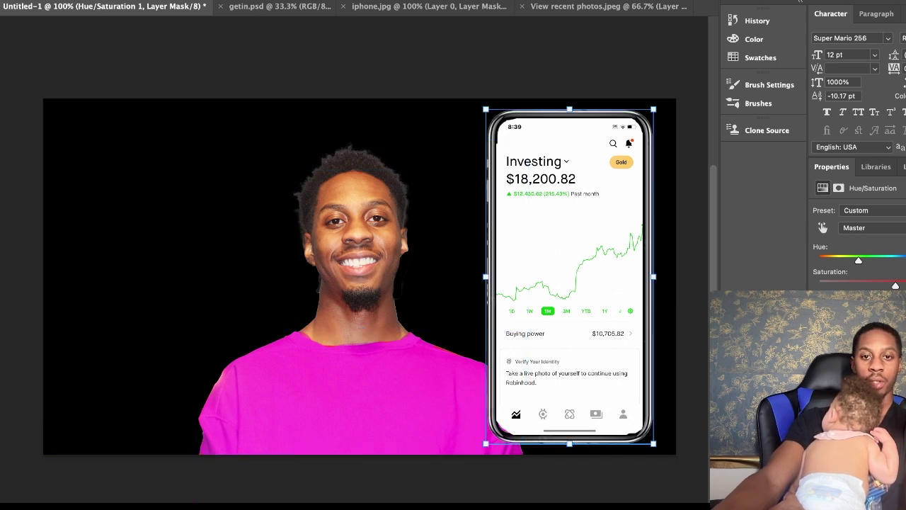
{"action": "left_click", "coordinate": [429, 162]}
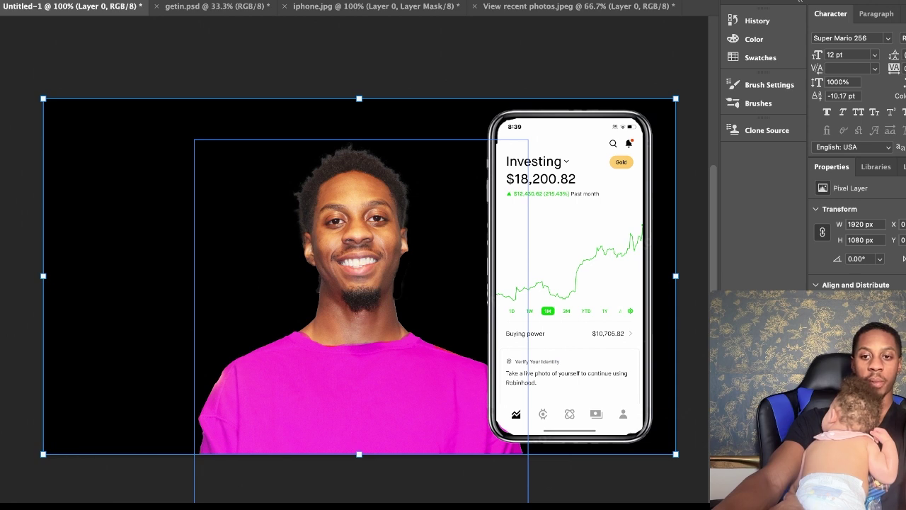
{"action": "key", "text": "super+]"}
{"action": "key", "text": "super+]"}
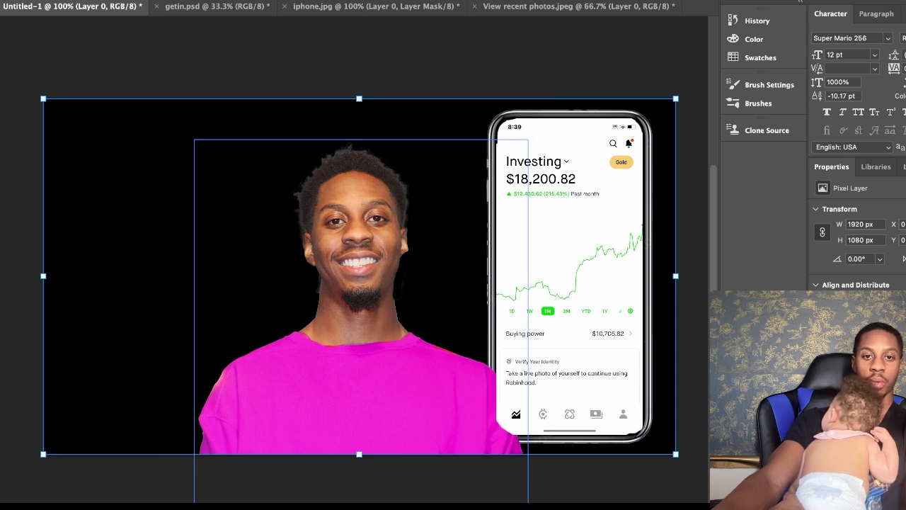
{"action": "key", "text": "super+]"}
{"action": "key", "text": "super+["}
{"action": "key", "text": "super+["}
{"action": "key", "text": "super+["}
{"action": "key", "text": "super+]"}
{"action": "key", "text": "super+]"}
{"action": "key", "text": "super+]"}
{"action": "key", "text": "super+]"}
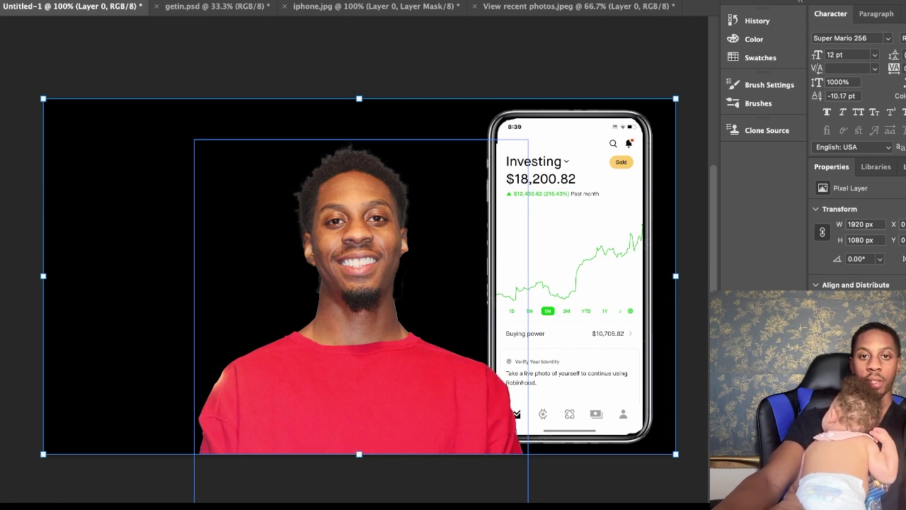
{"action": "left_click", "coordinate": [361, 298]}
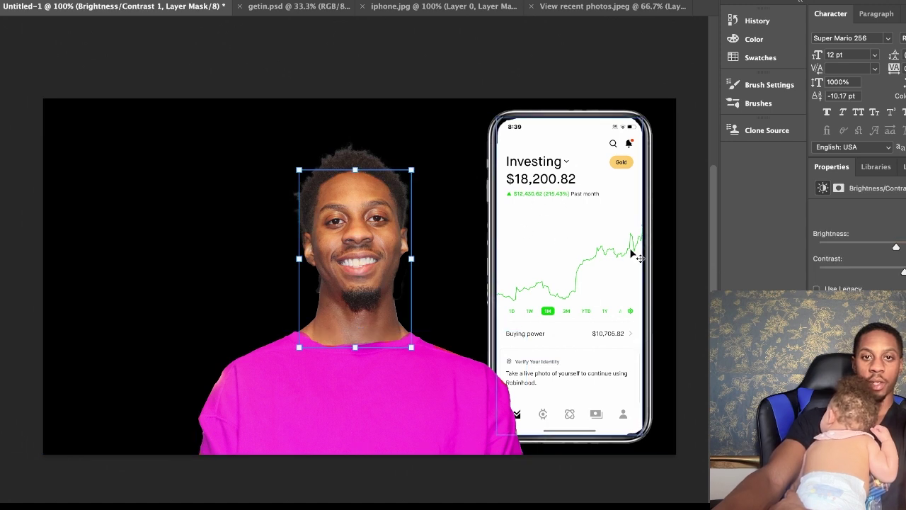
Step: Select the background, phone, screenshot and portrait layers one after another to examine their stacking order
{"action": "left_click", "coordinate": [206, 146]}
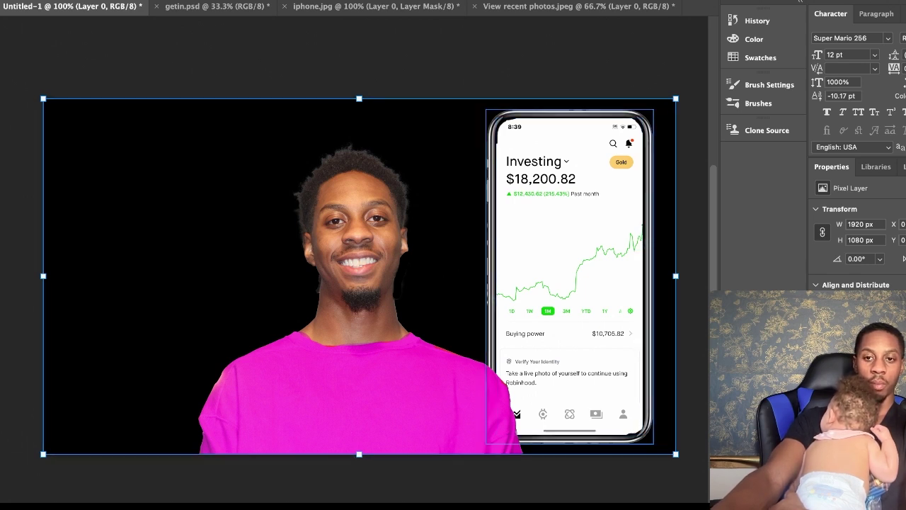
{"action": "left_click", "coordinate": [645, 241]}
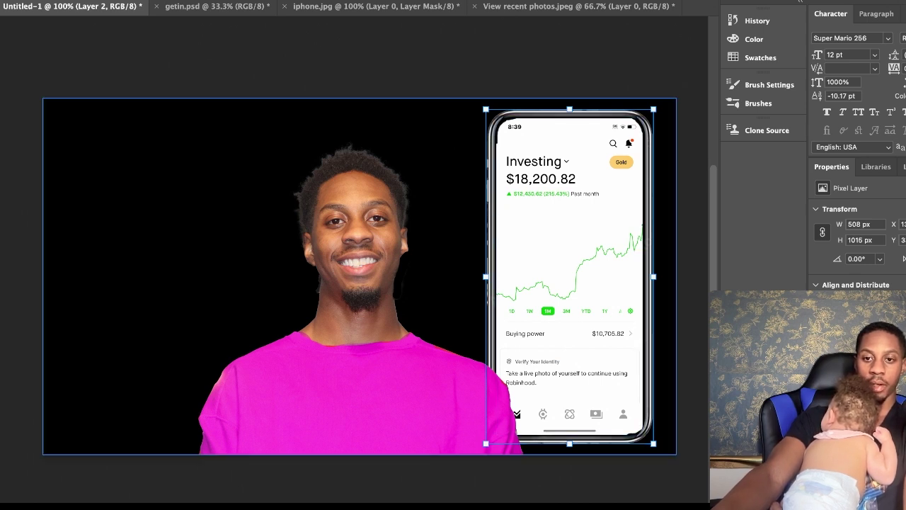
{"action": "key", "text": "alt+]"}
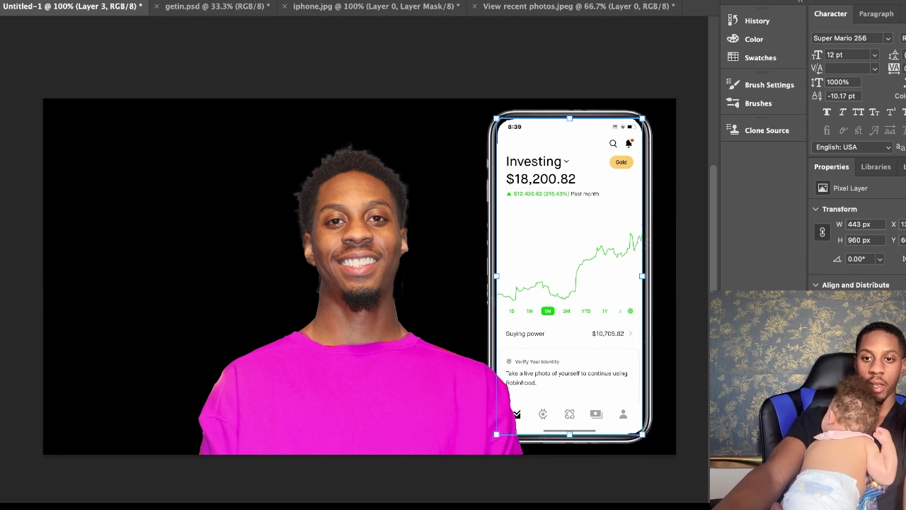
{"action": "key", "text": "alt+]"}
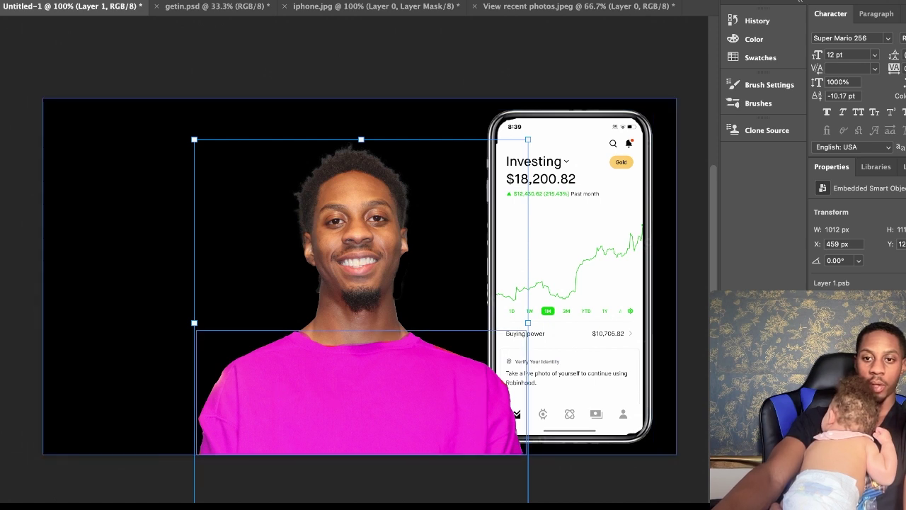
Step: Add the white title text "Investing" in Super Mario 256 at 12 pt on a layer directly above the phone screenshot, behind the portrait
{"action": "key", "text": "alt+bracketright"}
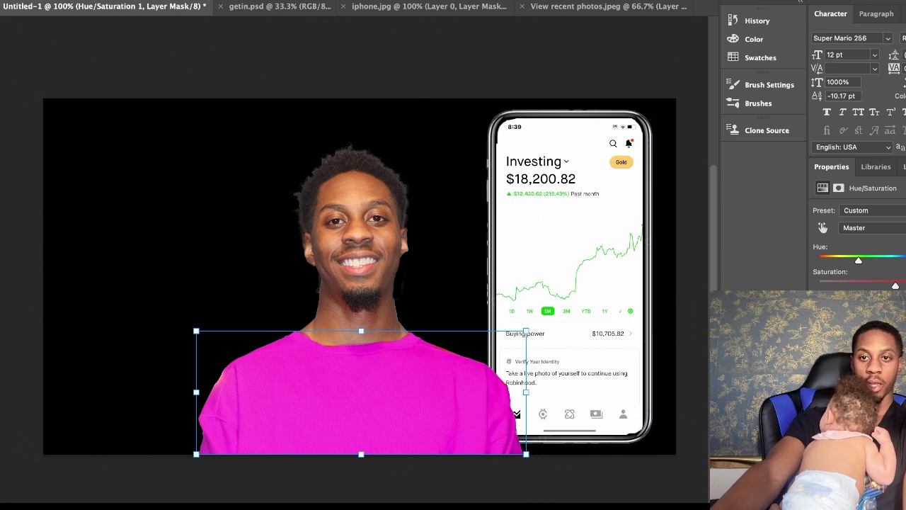
{"action": "left_click", "coordinate": [431, 54]}
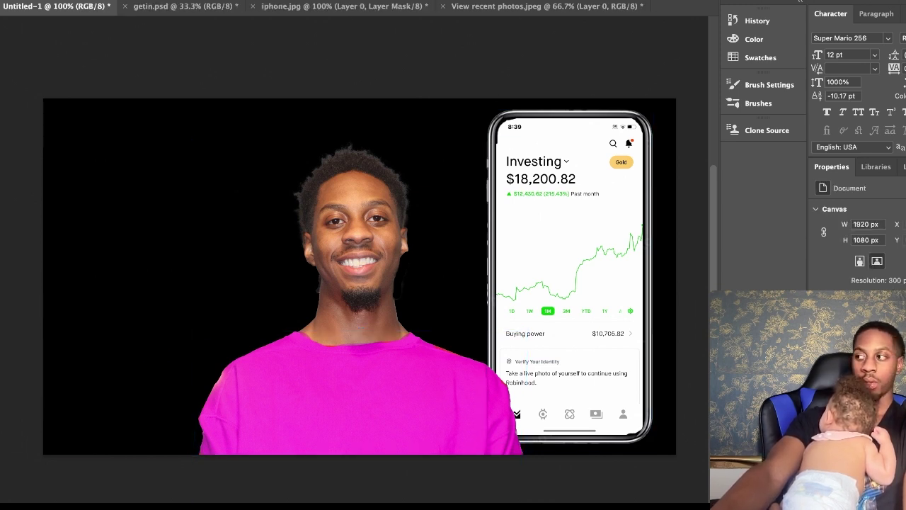
{"action": "left_click", "coordinate": [640, 240]}
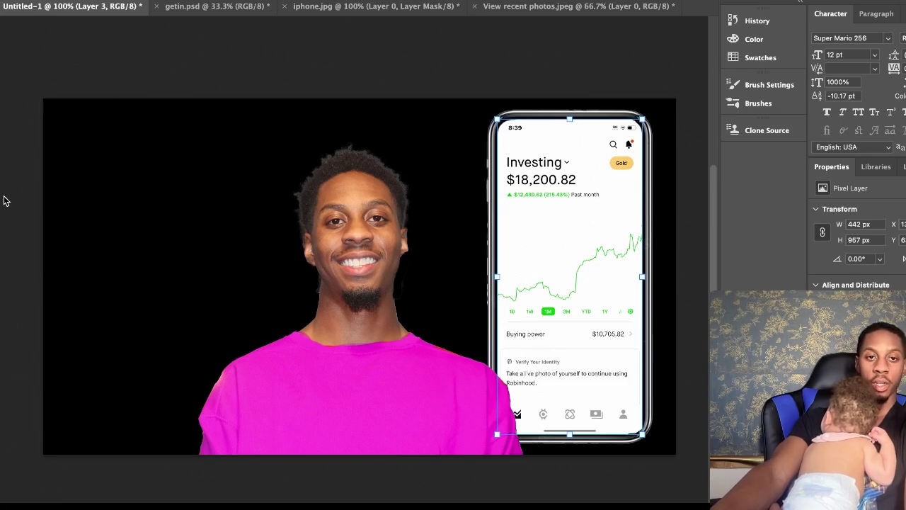
{"action": "key", "text": "t"}
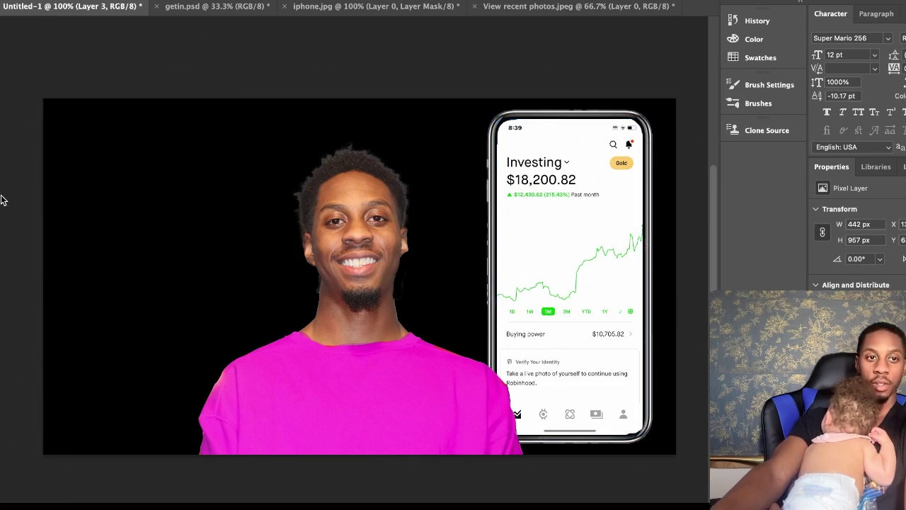
{"action": "left_click", "coordinate": [72, 128]}
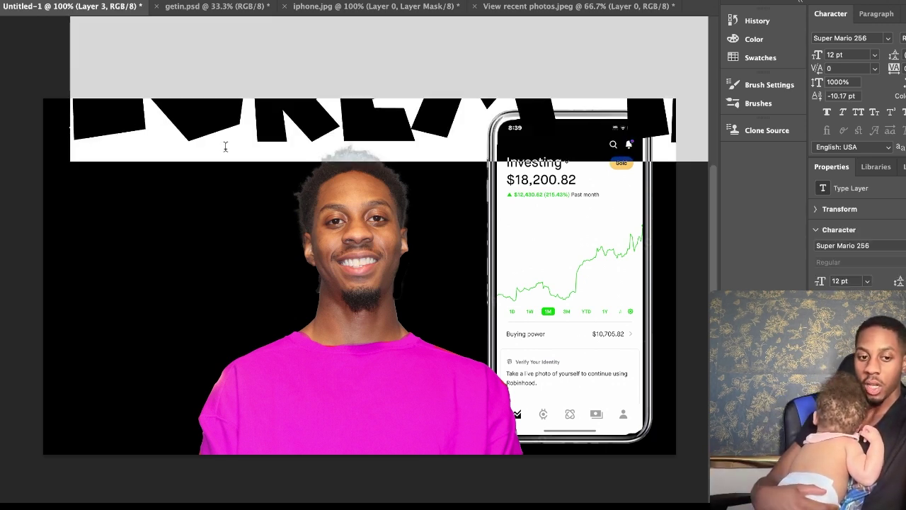
{"action": "type", "text": "INVE"}
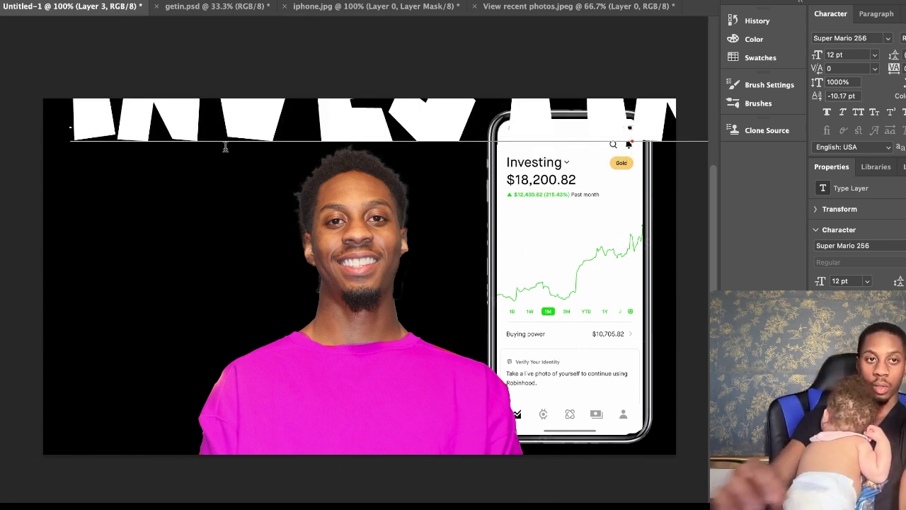
{"action": "left_click", "coordinate": [1, 25]}
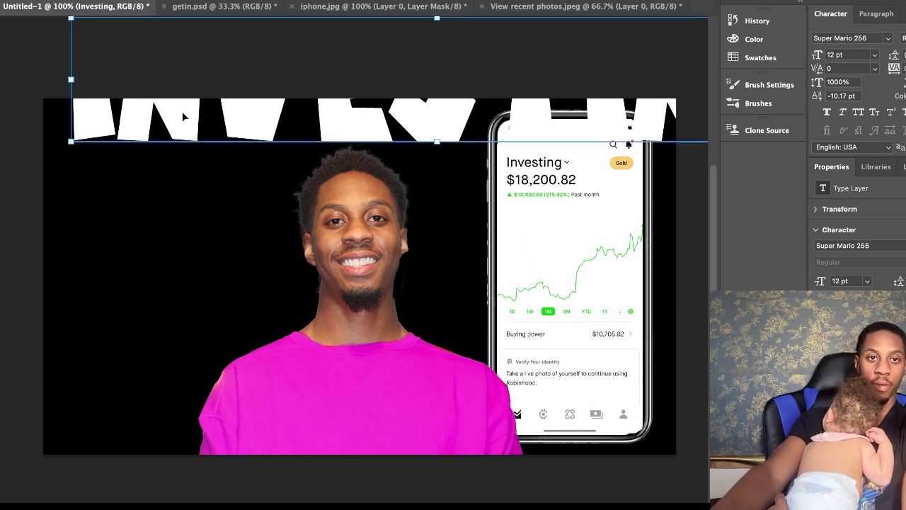
Step: Scale the INVESTING text down to about 4.28 pt and place it in the canvas's upper-left corner beside the head
{"action": "left_click_drag", "start_coordinate": [182, 113], "coordinate": [162, 221]}
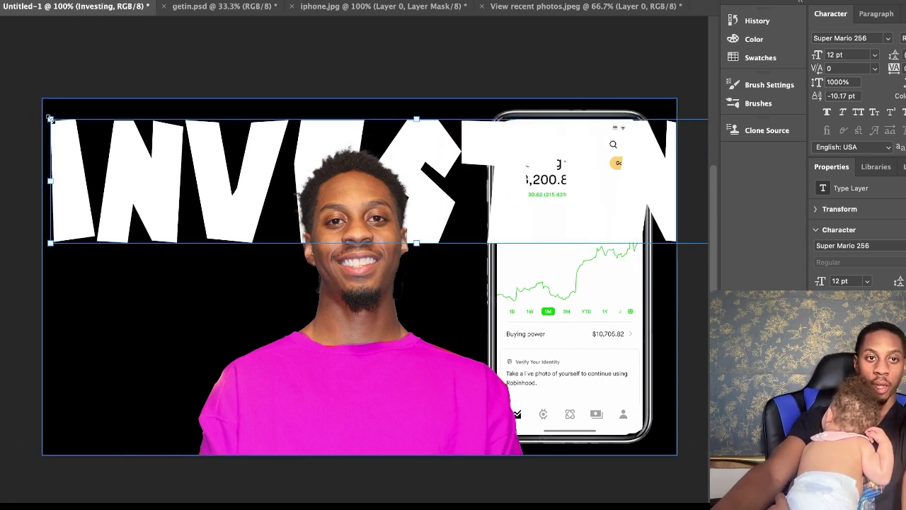
{"action": "left_click_drag", "start_coordinate": [48, 141], "coordinate": [324, 197]}
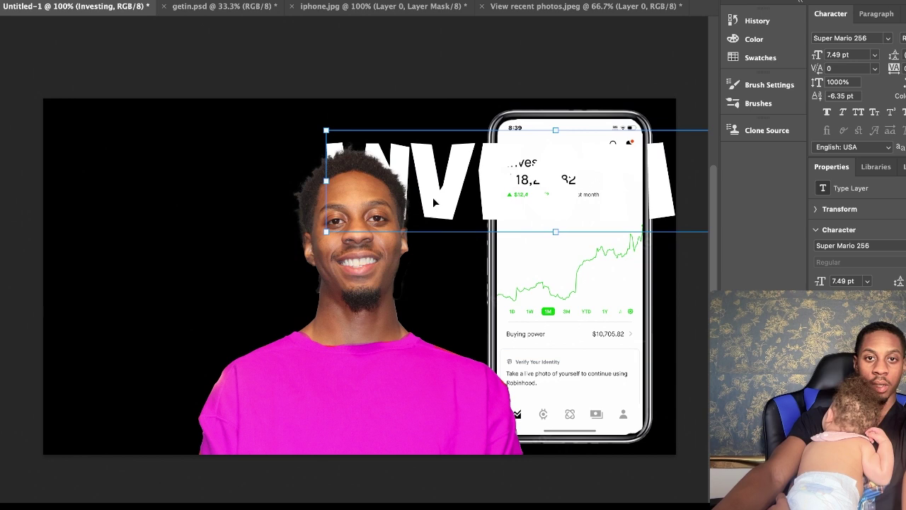
{"action": "left_click_drag", "start_coordinate": [463, 195], "coordinate": [178, 191]}
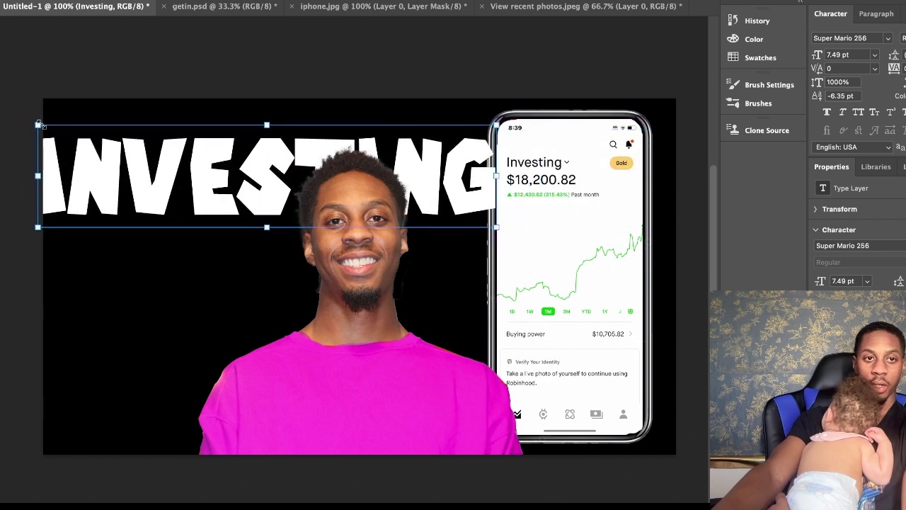
{"action": "left_click_drag", "start_coordinate": [41, 124], "coordinate": [186, 158]}
{"action": "left_click_drag", "start_coordinate": [247, 169], "coordinate": [108, 132]}
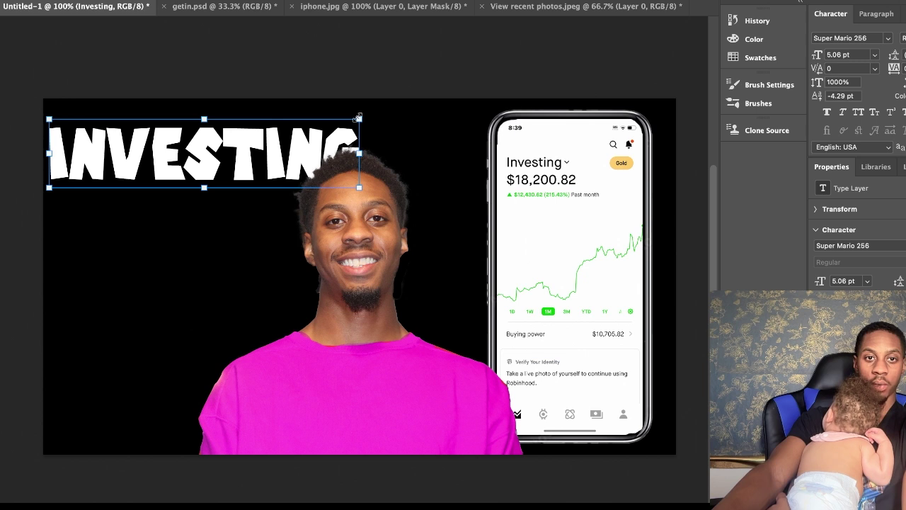
{"action": "left_click_drag", "start_coordinate": [358, 117], "coordinate": [314, 129]}
{"action": "left_click_drag", "start_coordinate": [221, 161], "coordinate": [224, 150]}
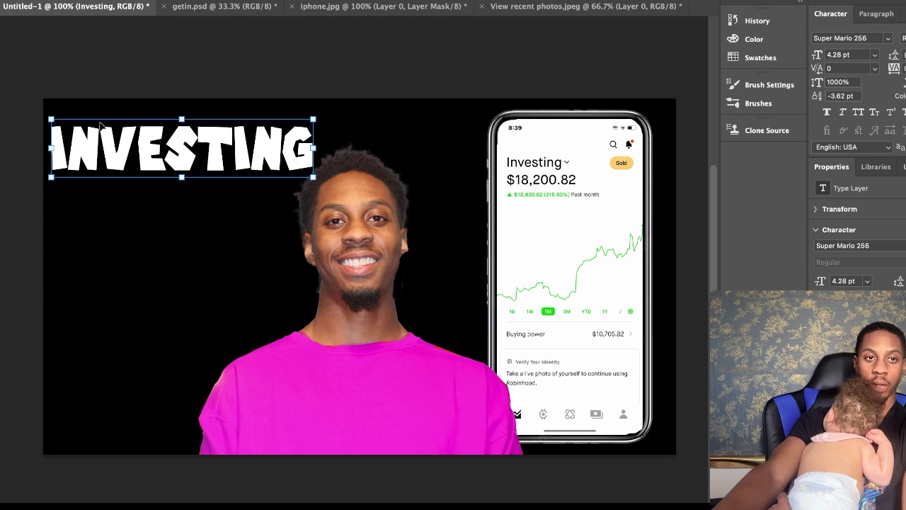
Step: Add a separate text layer reading "course" in the same Super Mario 256 font at 12 pt, correcting the misspelled first attempt
{"action": "key", "text": "t"}
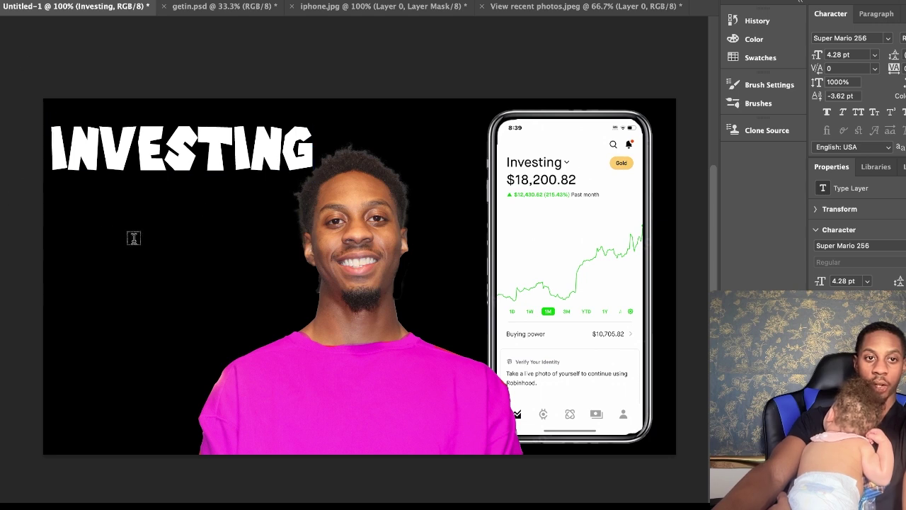
{"action": "left_click", "coordinate": [134, 239]}
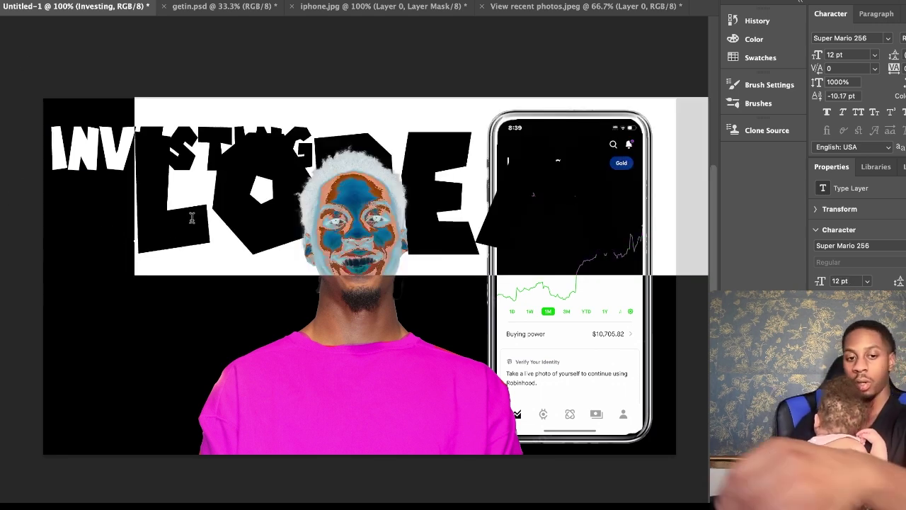
{"action": "type", "text": "CO"}
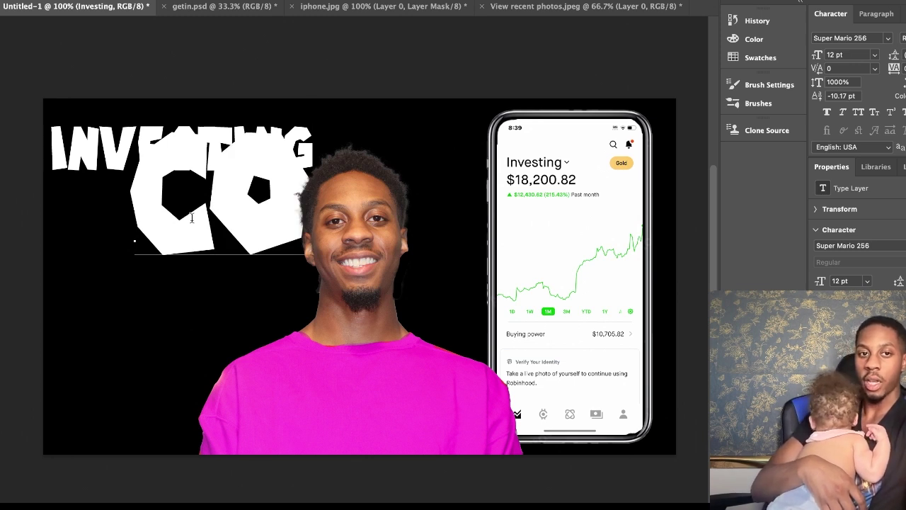
{"action": "type", "text": "RSE"}
{"action": "key", "text": "BackSpace"}
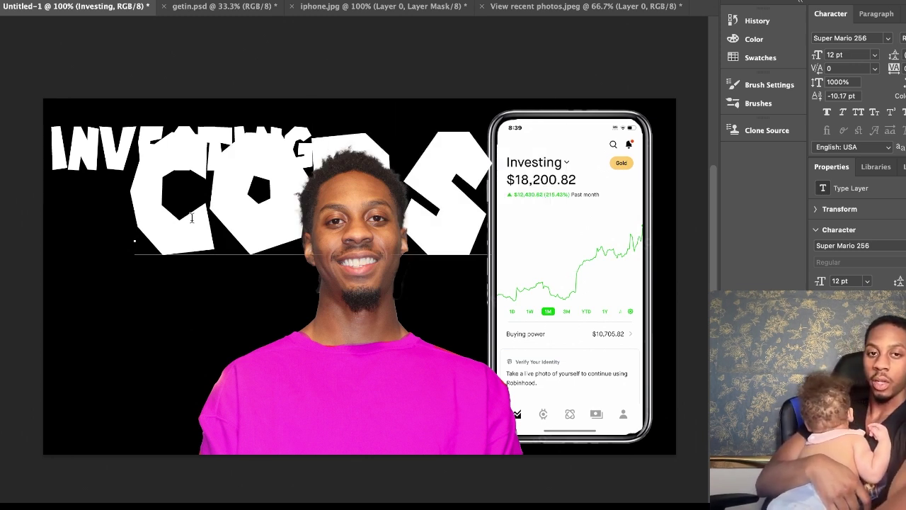
{"action": "key", "text": "BackSpace"}
{"action": "key", "text": "BackSpace"}
{"action": "key", "text": "BackSpace"}
{"action": "key", "text": "BackSpace"}
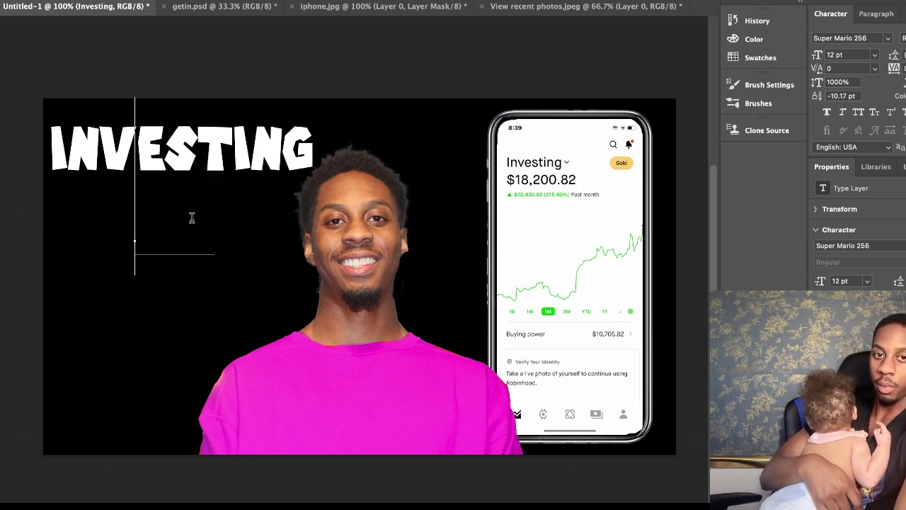
{"action": "type", "text": "CO"}
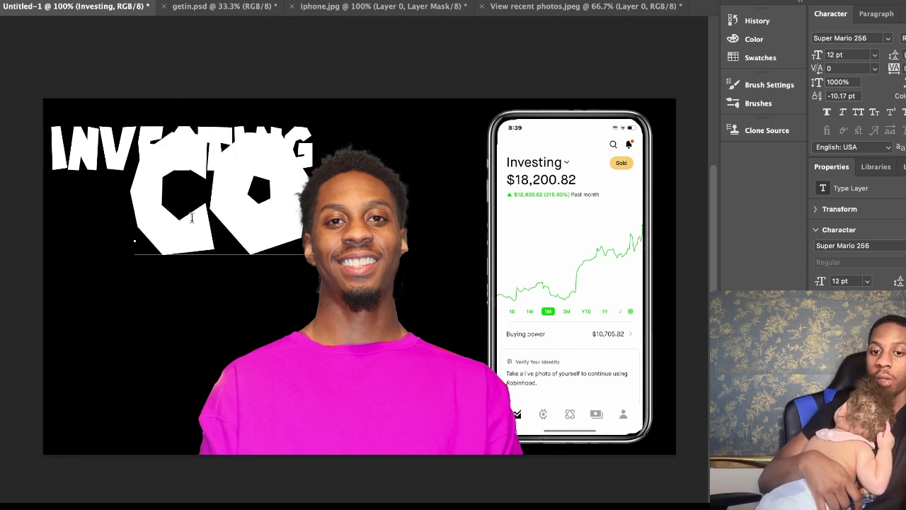
{"action": "type", "text": "NRSE"}
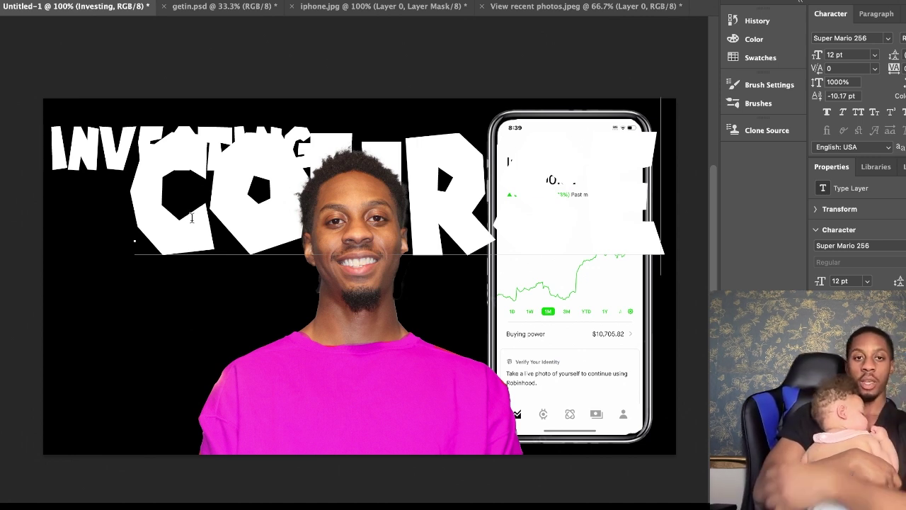
{"action": "left_click", "coordinate": [3, 41]}
Step: Scale the COURSE text down to about 4.85 pt and centre it beneath INVESTING, clear of the portrait
{"action": "left_click", "coordinate": [132, 132]}
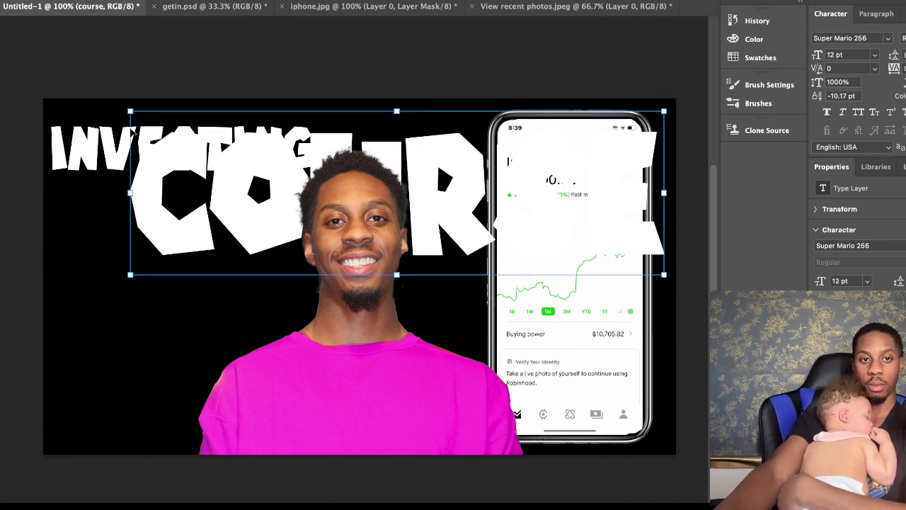
{"action": "left_click_drag", "start_coordinate": [131, 112], "coordinate": [397, 196]}
{"action": "left_click_drag", "start_coordinate": [450, 227], "coordinate": [92, 222]}
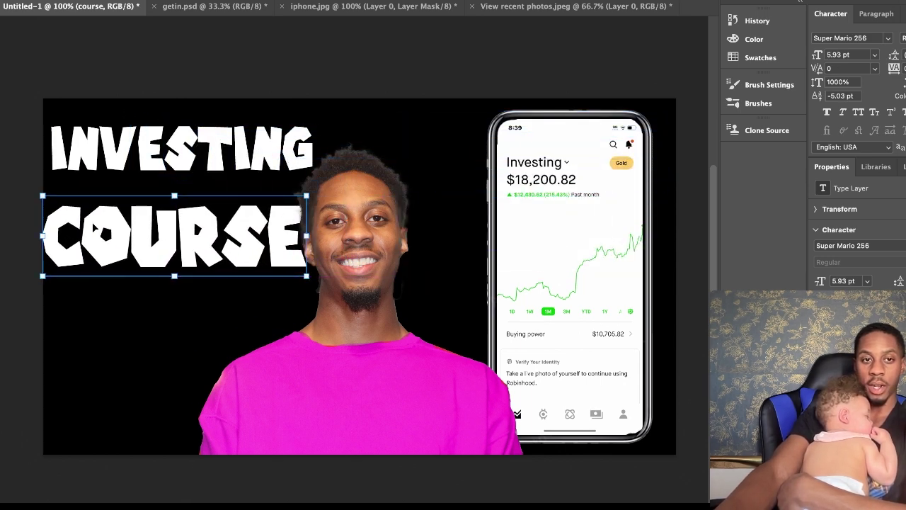
{"action": "left_click_drag", "start_coordinate": [46, 197], "coordinate": [104, 212]}
{"action": "left_click_drag", "start_coordinate": [168, 233], "coordinate": [145, 226]}
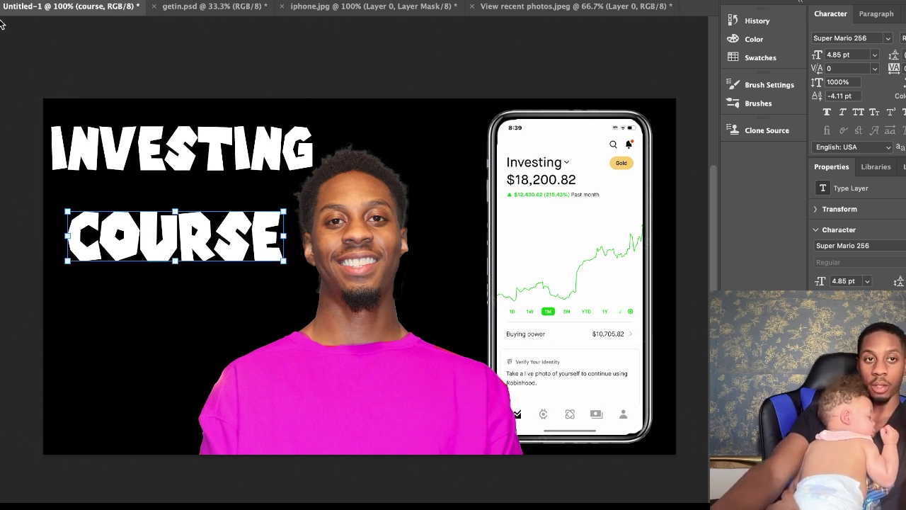
Step: Fine-tune INVESTING to about 4.28 pt slightly closer to the canvas's left edge and move COURSE up nearer to it
{"action": "left_click", "coordinate": [105, 135]}
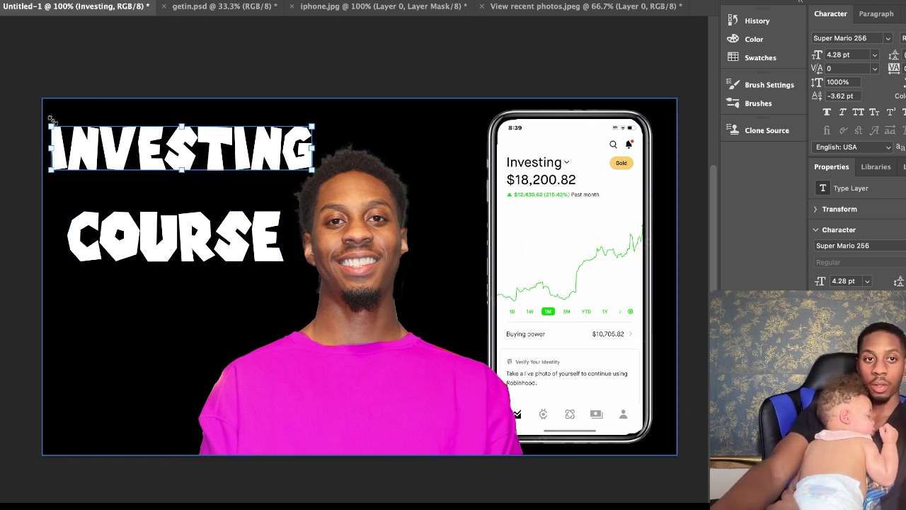
{"action": "left_click_drag", "start_coordinate": [50, 127], "coordinate": [49, 113]}
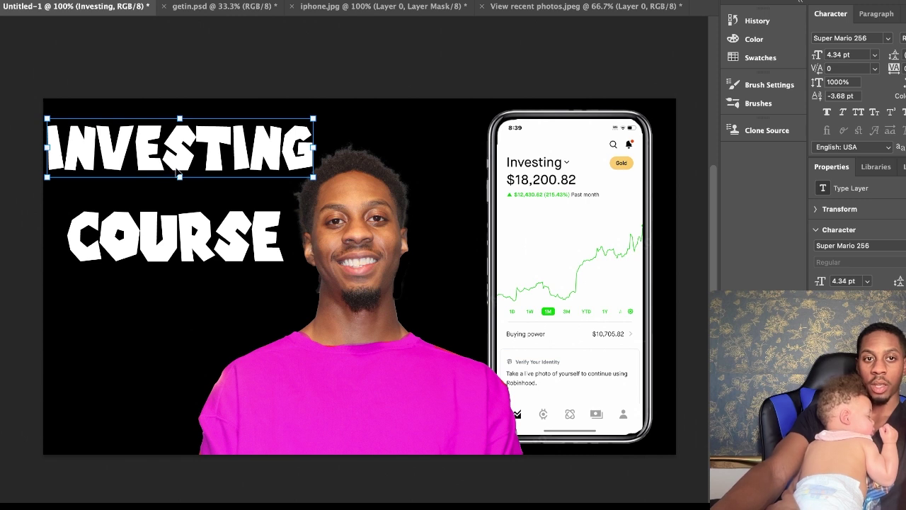
{"action": "mouse_move", "coordinate": [183, 175]}
{"action": "left_mouse_down"}
{"action": "mouse_move", "coordinate": [183, 183]}
{"action": "mouse_move", "coordinate": [184, 172]}
{"action": "left_mouse_up"}
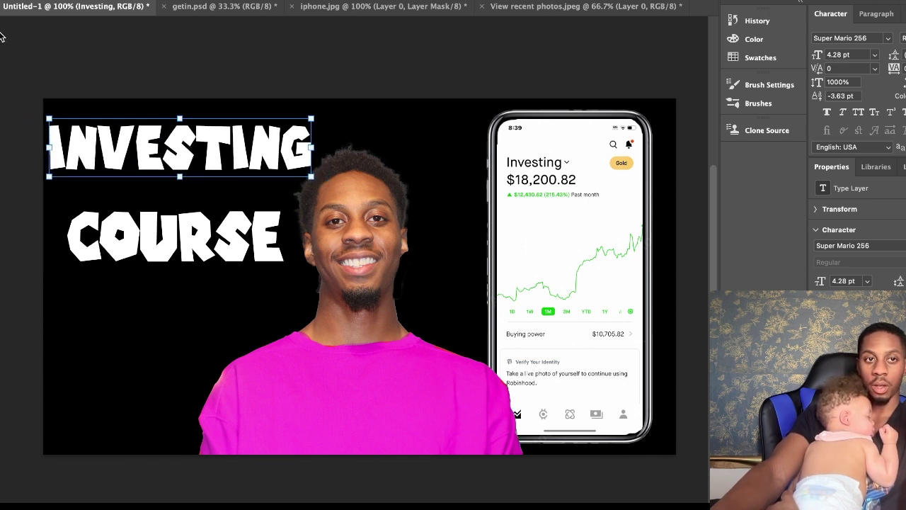
{"action": "mouse_move", "coordinate": [198, 229]}
{"action": "left_mouse_down"}
{"action": "mouse_move", "coordinate": [189, 211]}
{"action": "mouse_move", "coordinate": [203, 212]}
{"action": "left_mouse_up"}
{"action": "left_click", "coordinate": [191, 179]}
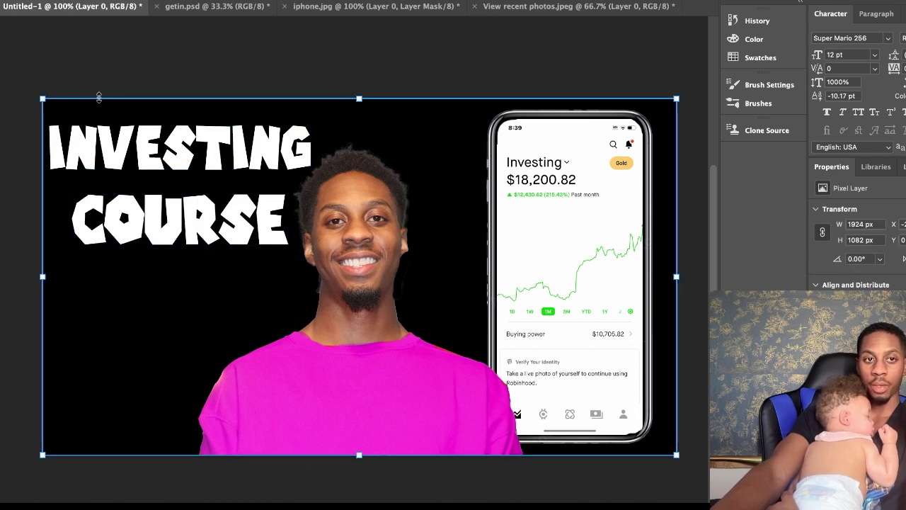
Step: Raise INVESTING and enlarge it to about 4.53 pt, and move COURSE up to sit close beneath it
{"action": "mouse_move", "coordinate": [170, 153]}
{"action": "left_mouse_down"}
{"action": "mouse_move", "coordinate": [182, 152]}
{"action": "mouse_move", "coordinate": [170, 148]}
{"action": "left_mouse_up"}
{"action": "left_click_drag", "start_coordinate": [56, 115], "coordinate": [50, 111]}
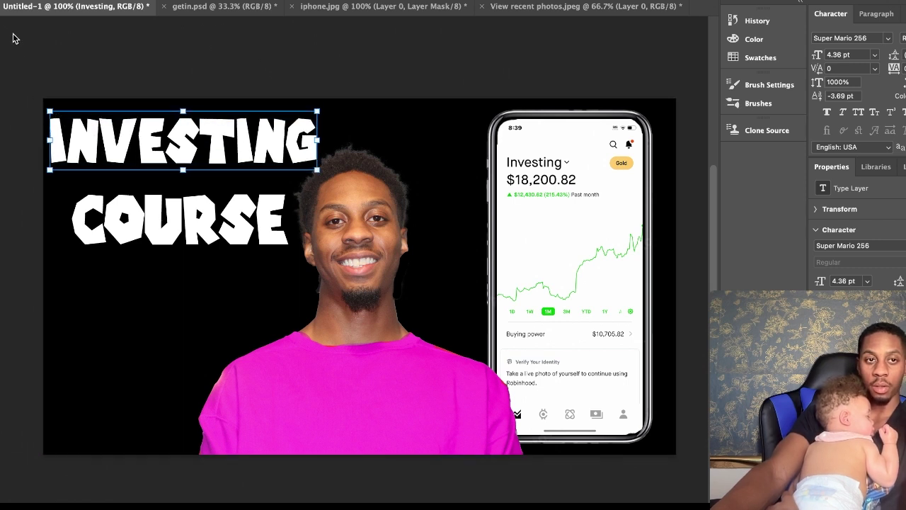
{"action": "left_click", "coordinate": [167, 226]}
{"action": "left_click_drag", "start_coordinate": [167, 226], "coordinate": [171, 211]}
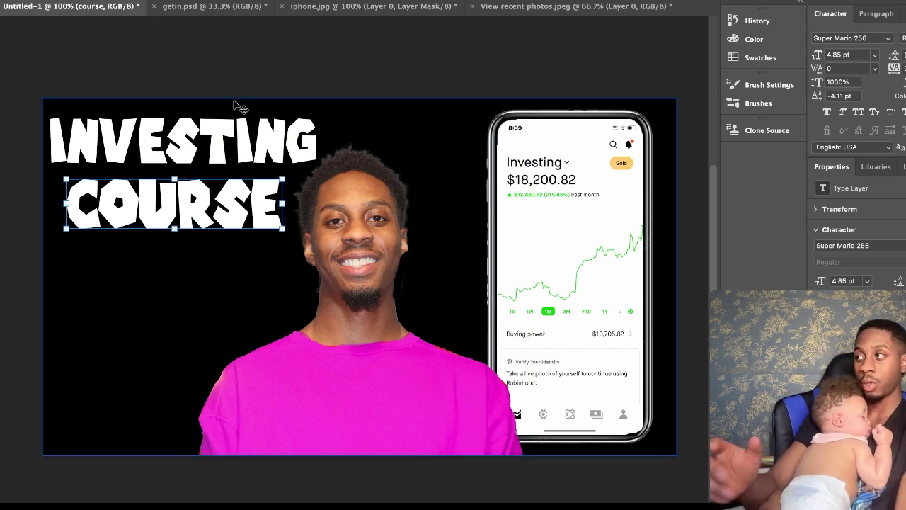
{"action": "left_click", "coordinate": [234, 150]}
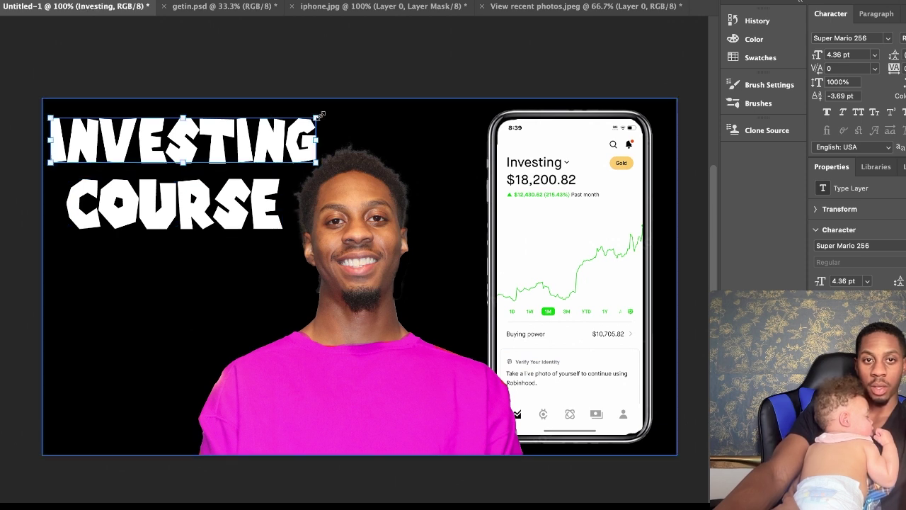
{"action": "left_click_drag", "start_coordinate": [320, 113], "coordinate": [327, 107]}
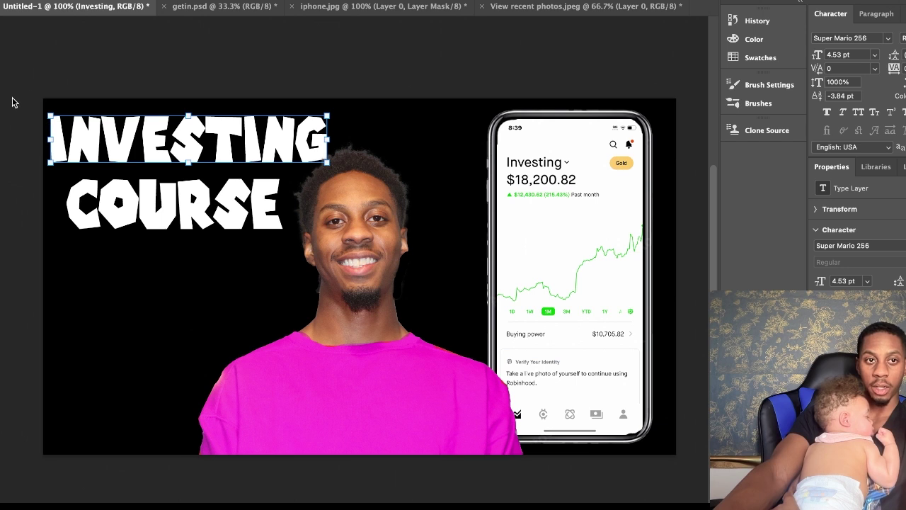
Step: Add a third text layer reading "(beginners)" in Super Mario 256 at 12 pt below COURSE
{"action": "key", "text": "t"}
{"action": "left_click", "coordinate": [131, 309]}
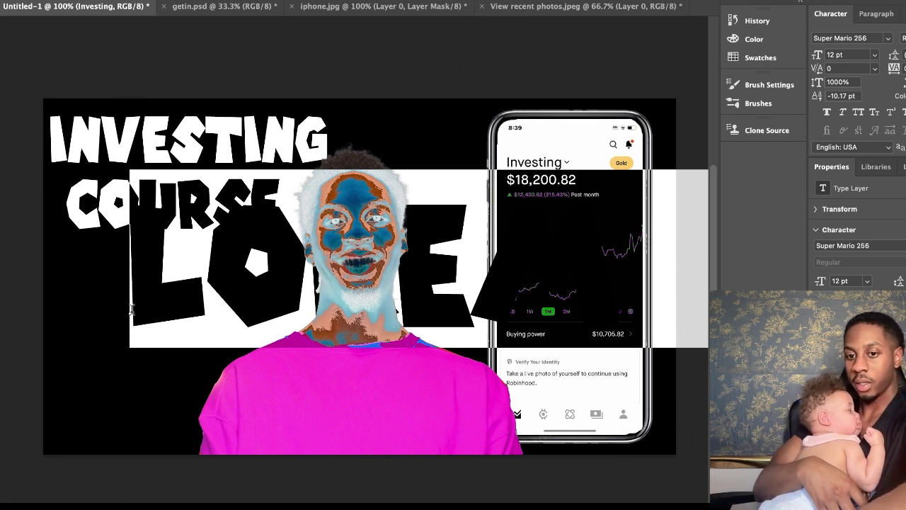
{"action": "type", "text": "(BEGIN"}
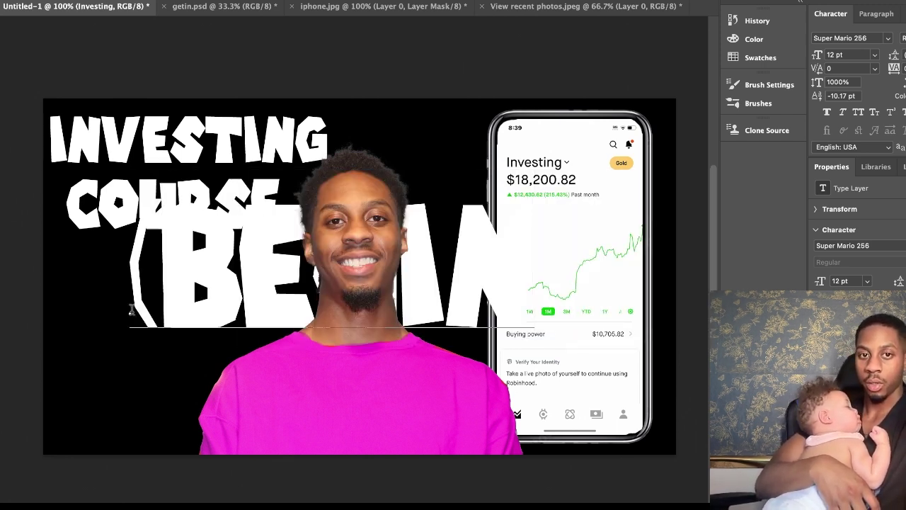
{"action": "type", "text": "NE"}
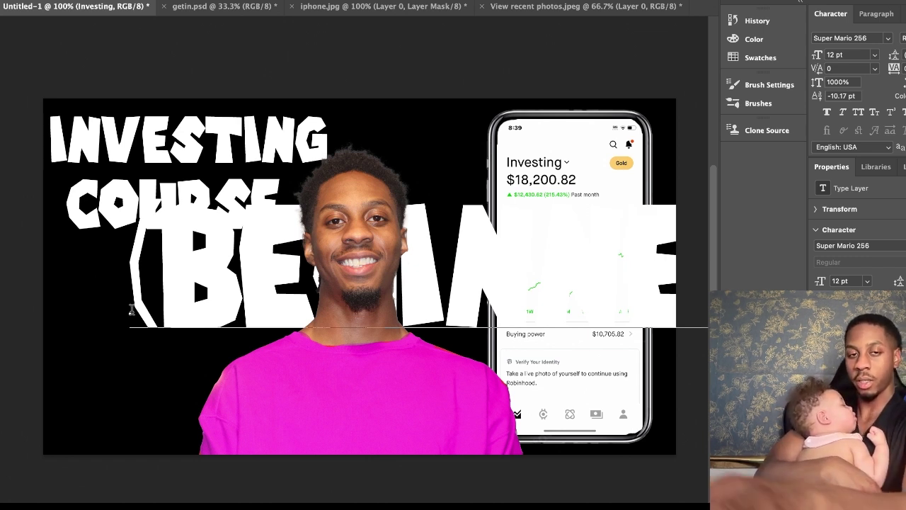
{"action": "left_click", "coordinate": [1, 28]}
Step: Scale the (BEGINNERS) text down to about 3.13 pt and centre it beneath COURSE, clear of the portrait
{"action": "left_click_drag", "start_coordinate": [217, 250], "coordinate": [136, 255]}
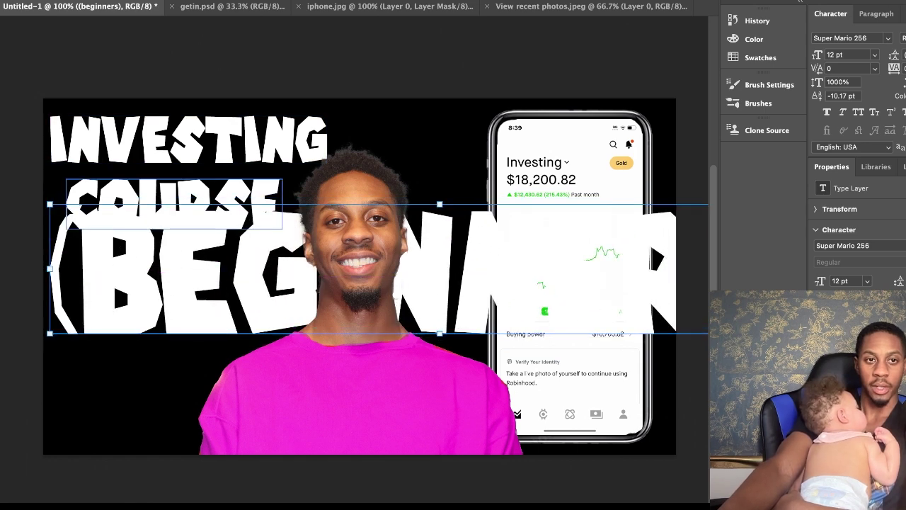
{"action": "left_click_drag", "start_coordinate": [50, 205], "coordinate": [481, 286]}
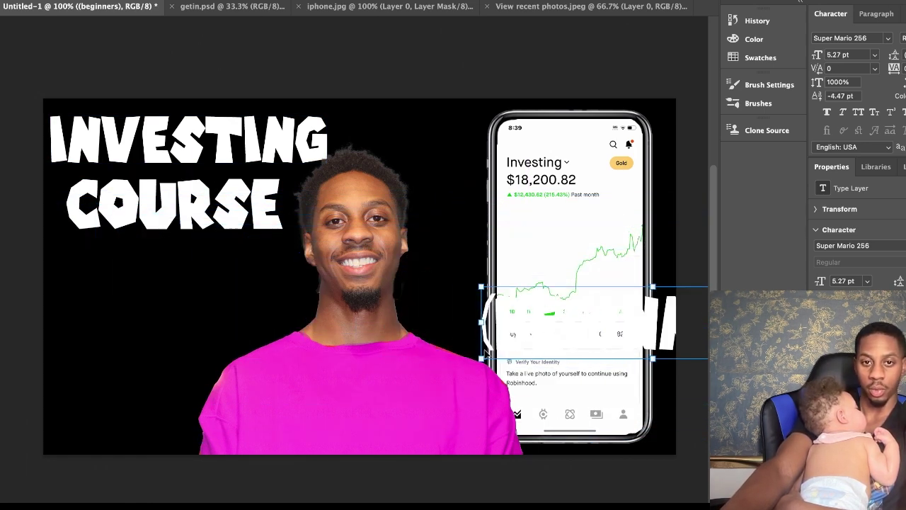
{"action": "left_click_drag", "start_coordinate": [546, 337], "coordinate": [121, 253]}
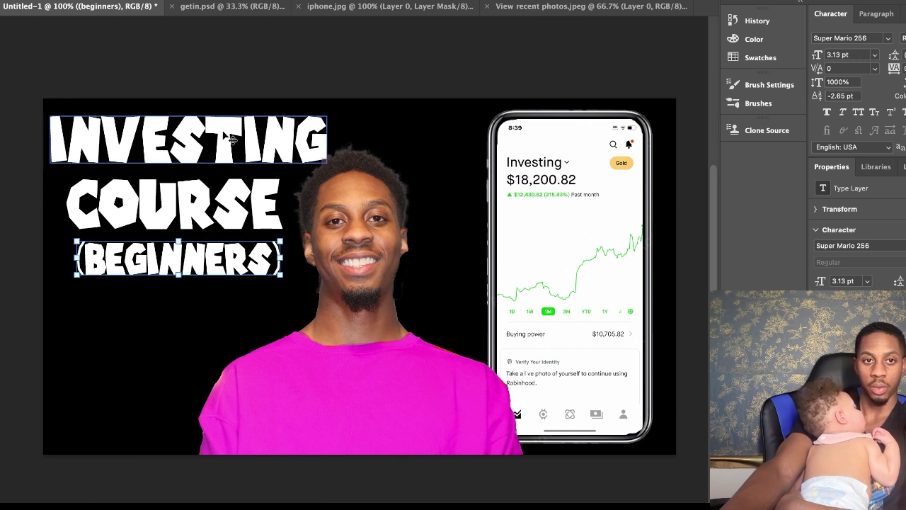
Step: Enlarge INVESTING to about 5.48 pt and place it against the canvas's upper-left corner
{"action": "left_click", "coordinate": [249, 135]}
{"action": "left_click_drag", "start_coordinate": [332, 112], "coordinate": [352, 90]}
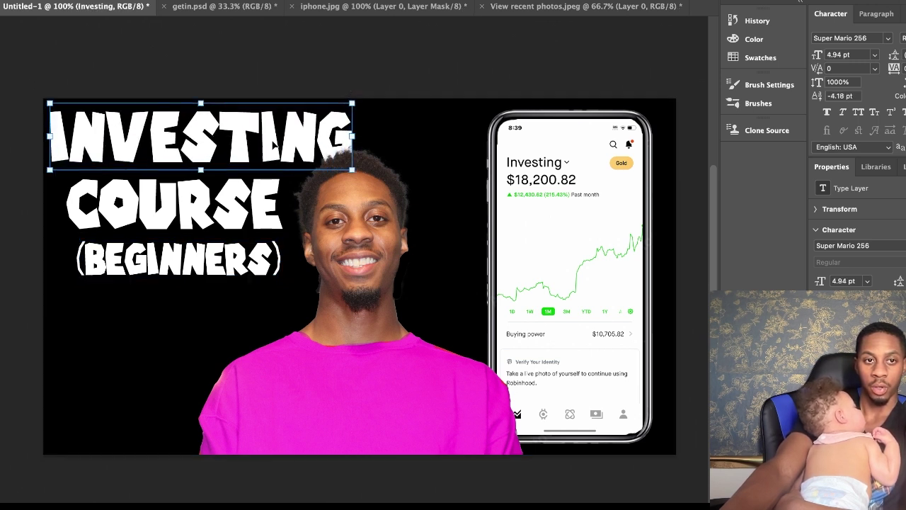
{"action": "left_click_drag", "start_coordinate": [277, 144], "coordinate": [276, 143]}
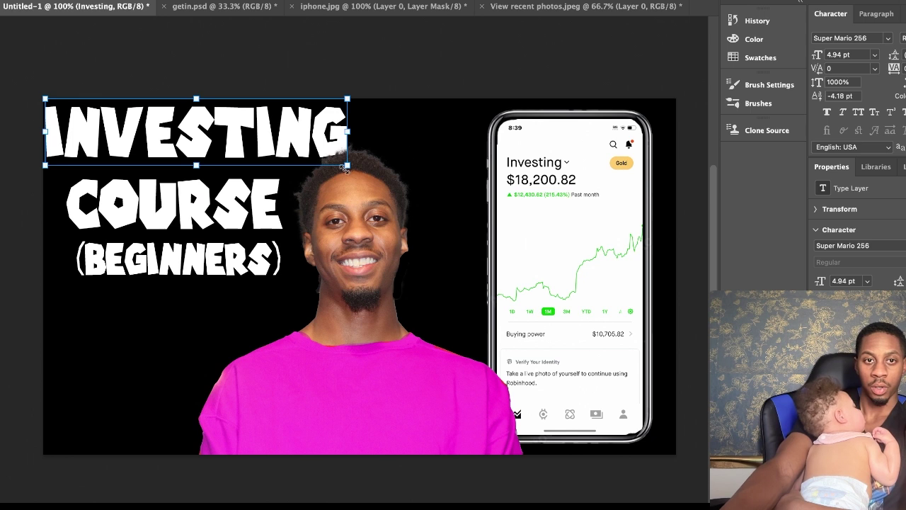
{"action": "left_click_drag", "start_coordinate": [347, 163], "coordinate": [363, 168]}
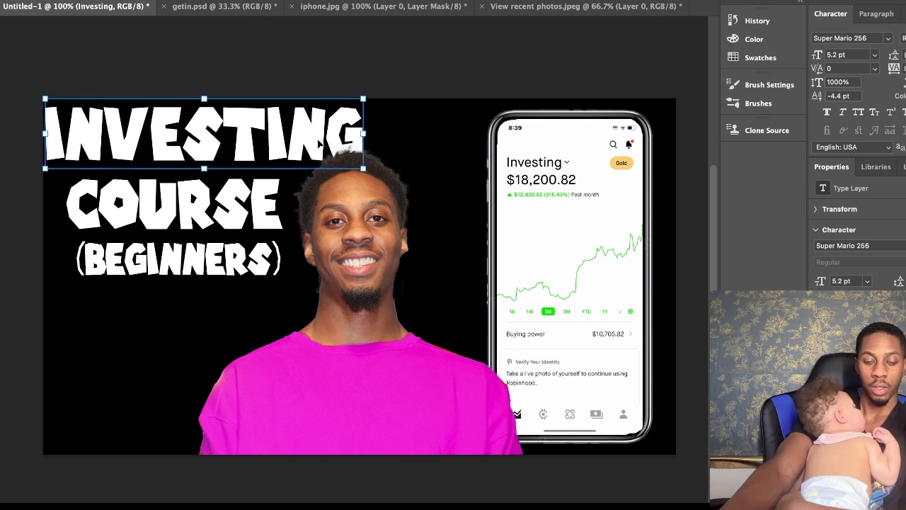
{"action": "left_click_drag", "start_coordinate": [278, 131], "coordinate": [285, 133]}
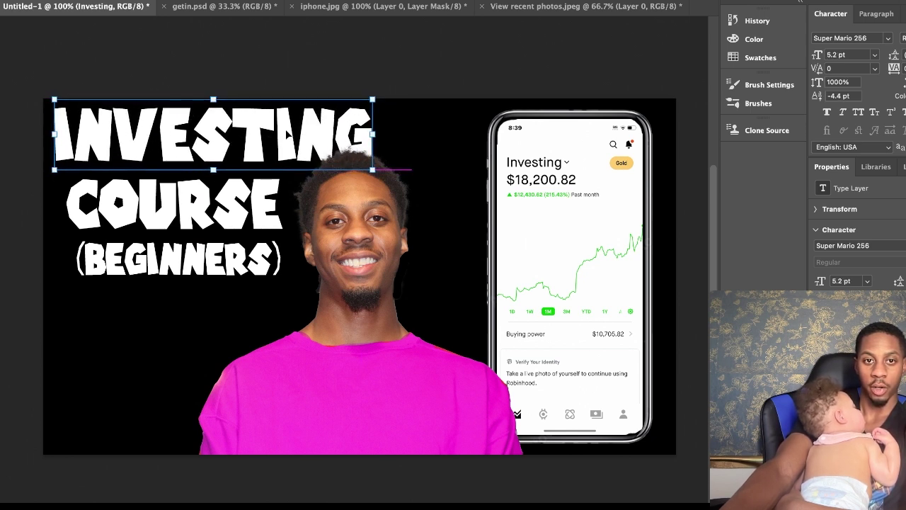
{"action": "left_click_drag", "start_coordinate": [52, 170], "coordinate": [50, 171]}
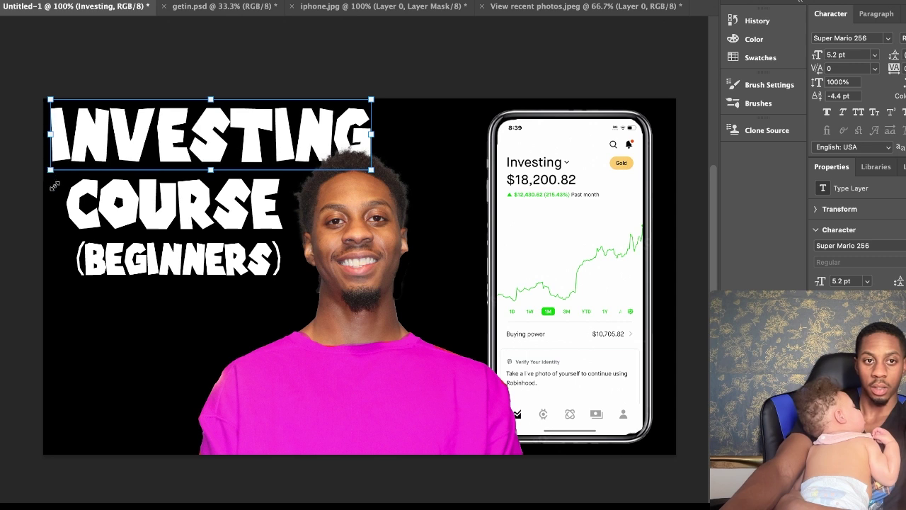
{"action": "left_click_drag", "start_coordinate": [124, 152], "coordinate": [142, 152]}
{"action": "left_click_drag", "start_coordinate": [67, 169], "coordinate": [55, 177]}
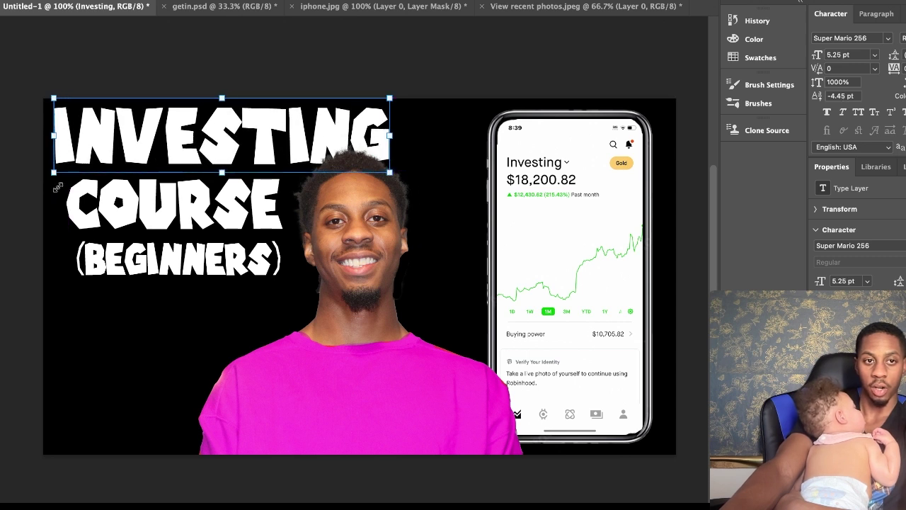
{"action": "left_click_drag", "start_coordinate": [105, 147], "coordinate": [94, 147]}
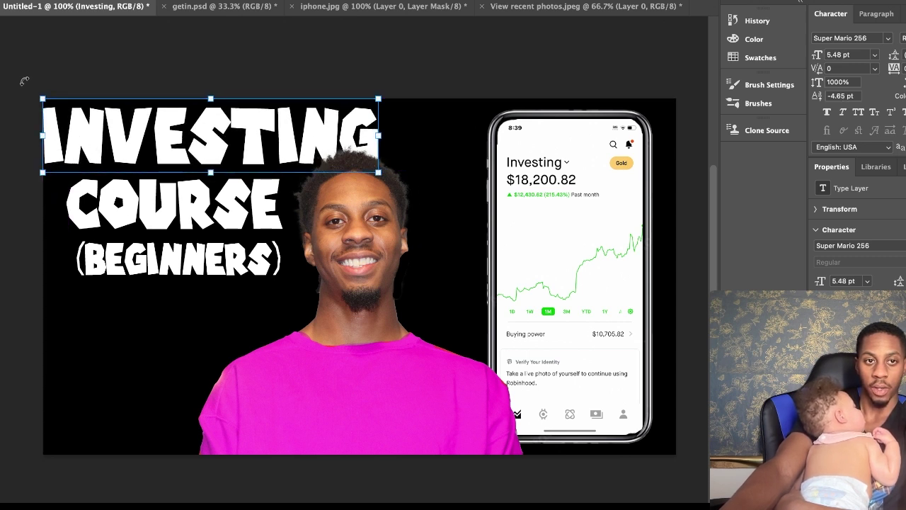
Step: Enlarge INVESTING further to about 6.11 pt and reposition it against the canvas's left edge, just below the top
{"action": "left_click", "coordinate": [149, 206]}
{"action": "left_click", "coordinate": [162, 266]}
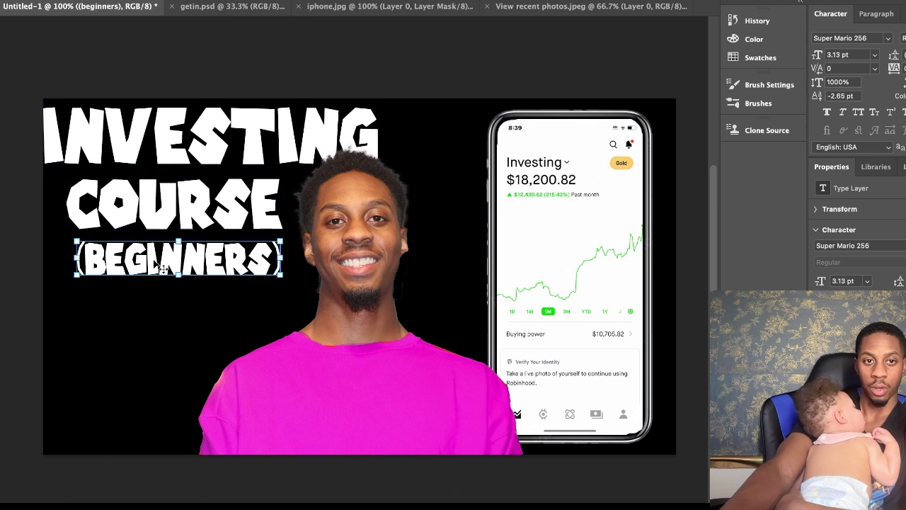
{"action": "left_click", "coordinate": [170, 376]}
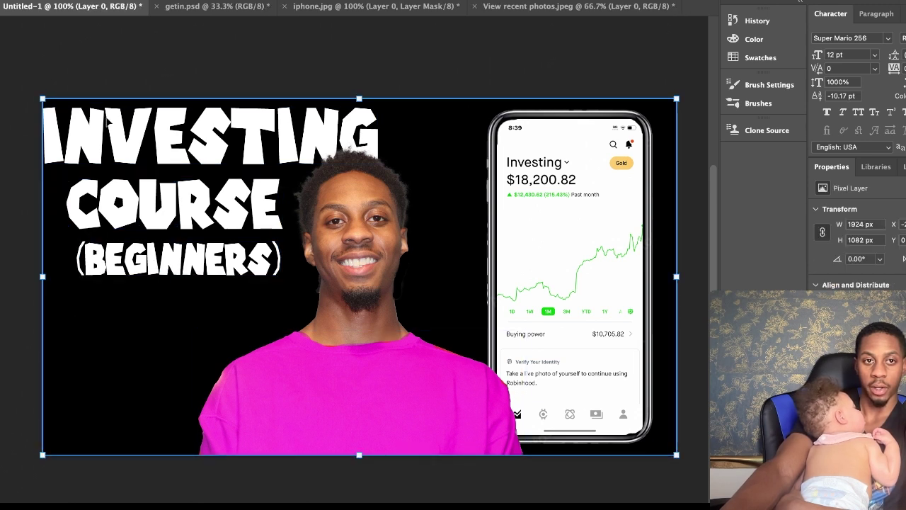
{"action": "left_click_drag", "start_coordinate": [106, 118], "coordinate": [118, 112]}
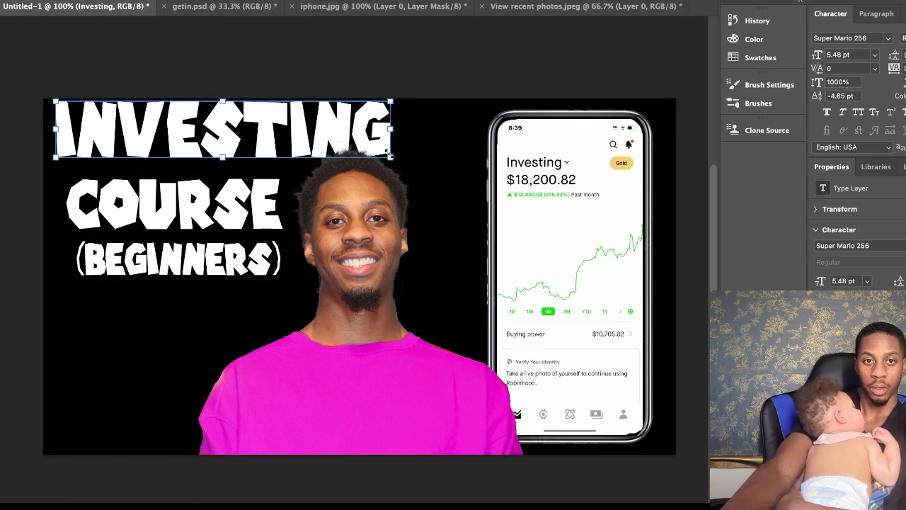
{"action": "left_click_drag", "start_coordinate": [391, 160], "coordinate": [424, 208]}
{"action": "mouse_move", "coordinate": [322, 149]}
{"action": "left_mouse_down"}
{"action": "mouse_move", "coordinate": [326, 156]}
{"action": "mouse_move", "coordinate": [310, 156]}
{"action": "left_mouse_up"}
{"action": "left_click", "coordinate": [222, 298]}
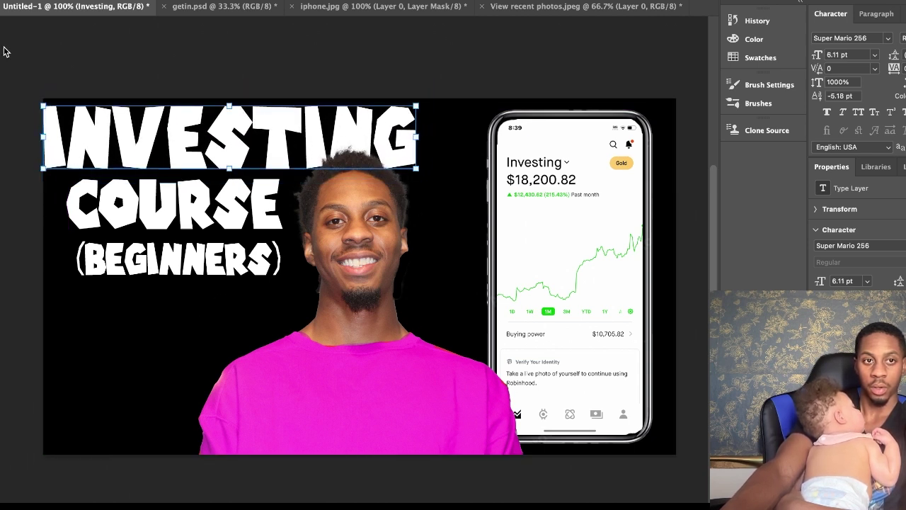
Step: Convert the INVESTING text layer to a shape
{"action": "left_click", "coordinate": [148, 61]}
{"action": "left_click", "coordinate": [201, 316]}
{"action": "left_click", "coordinate": [218, 61]}
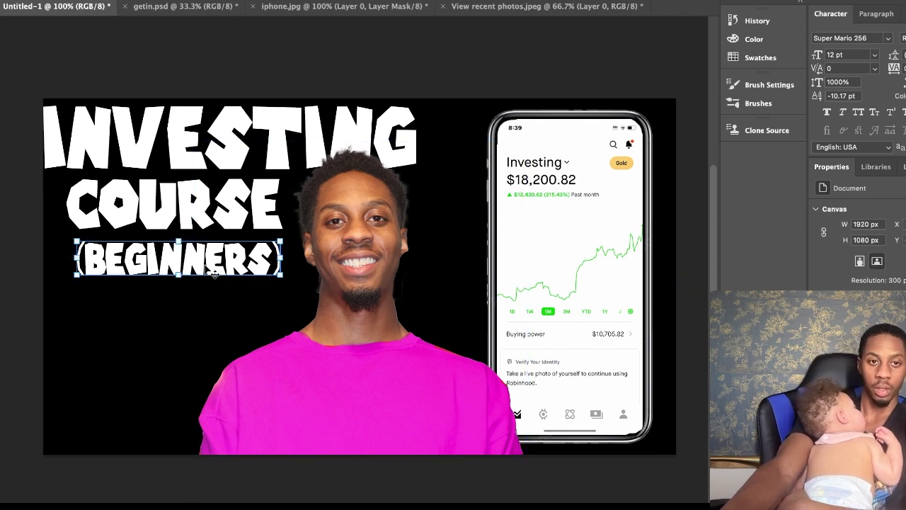
{"action": "left_click", "coordinate": [177, 259]}
{"action": "left_click", "coordinate": [254, 140]}
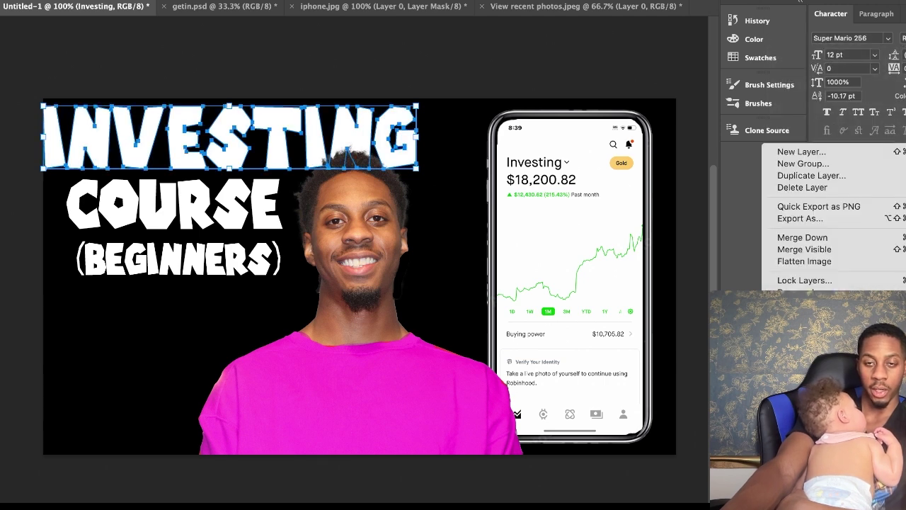
{"action": "key", "text": "Escape"}
{"action": "key", "text": "Return"}
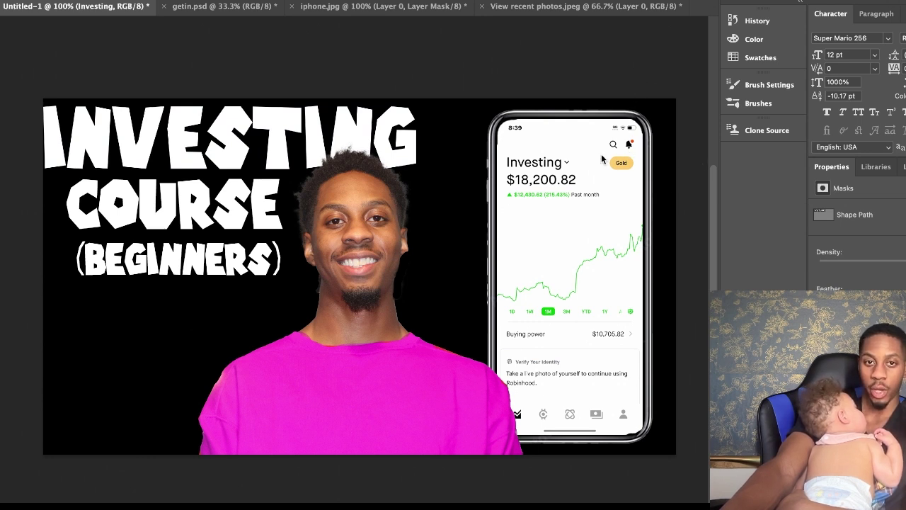
Step: Add a thin red outline to INVESTING and try pale yellow effects on its letters
{"action": "left_click", "coordinate": [450, 212]}
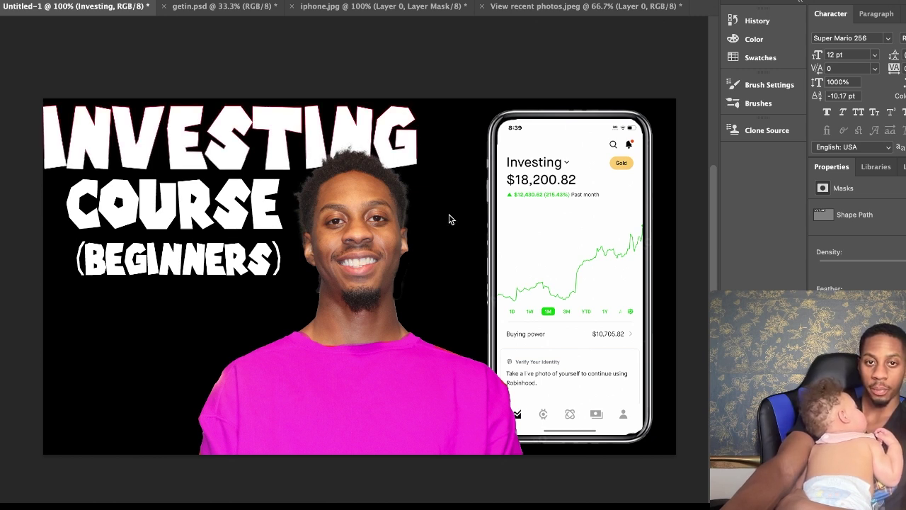
{"action": "key", "text": "super+z"}
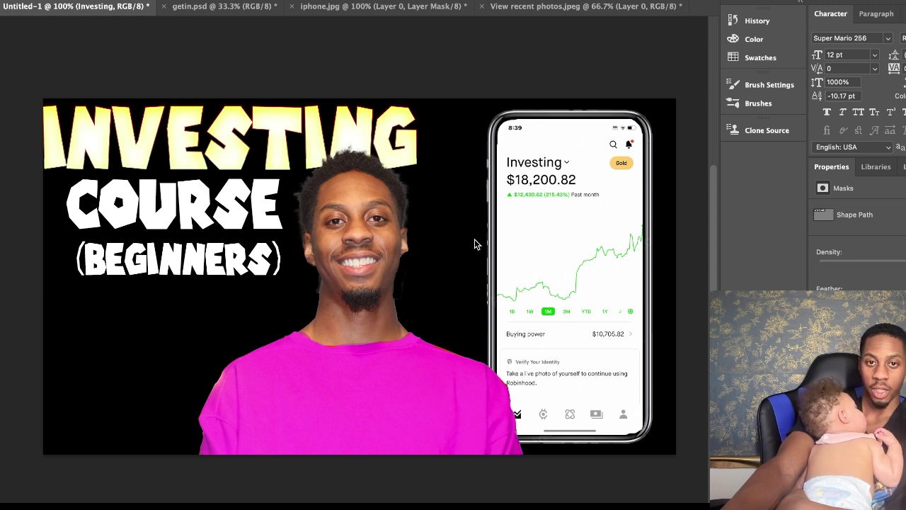
{"action": "key", "text": "super+z"}
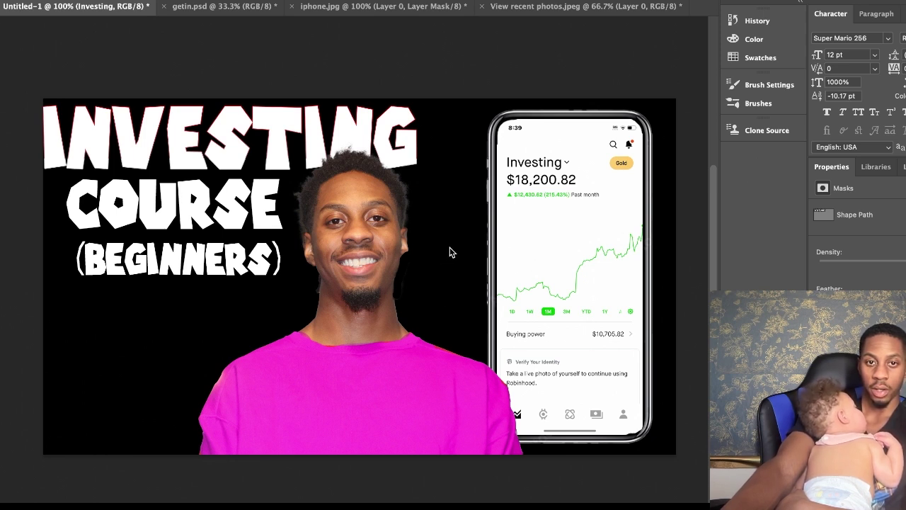
{"action": "key", "text": "super+z"}
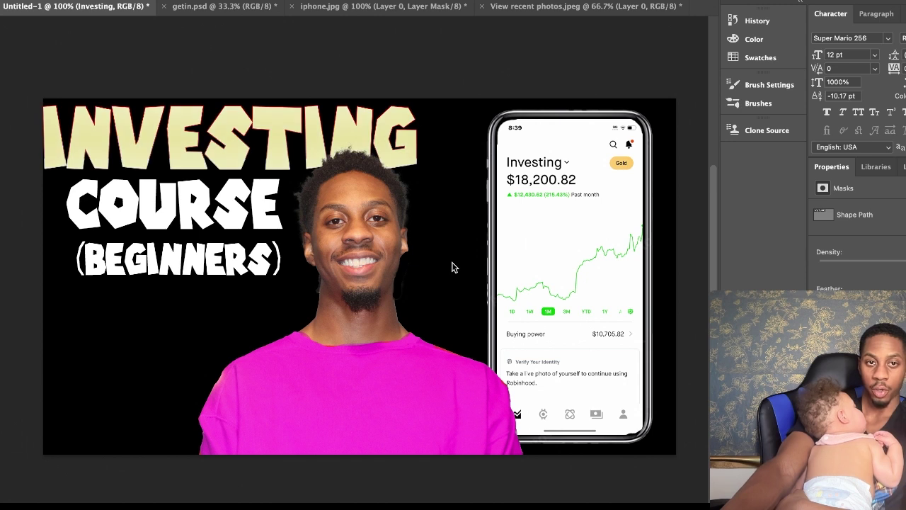
{"action": "key", "text": "super+shift+z"}
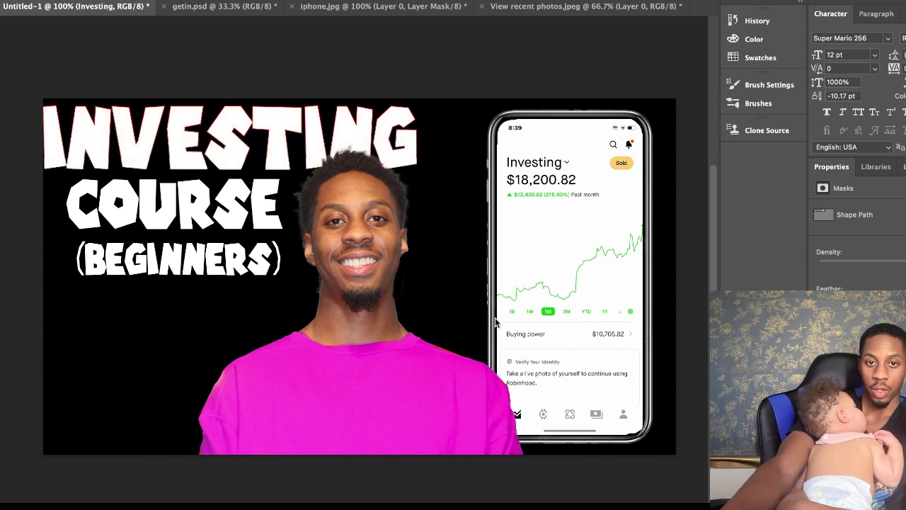
Step: Give INVESTING a yellow gradient fill, a yellow outer glow and bright yellow shading inside the letters
{"action": "key", "text": "super+z"}
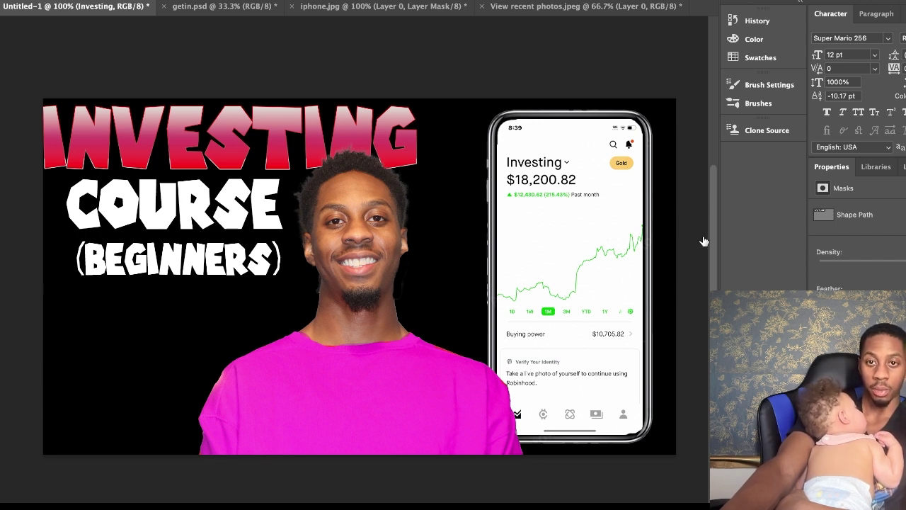
{"action": "key", "text": "super+z"}
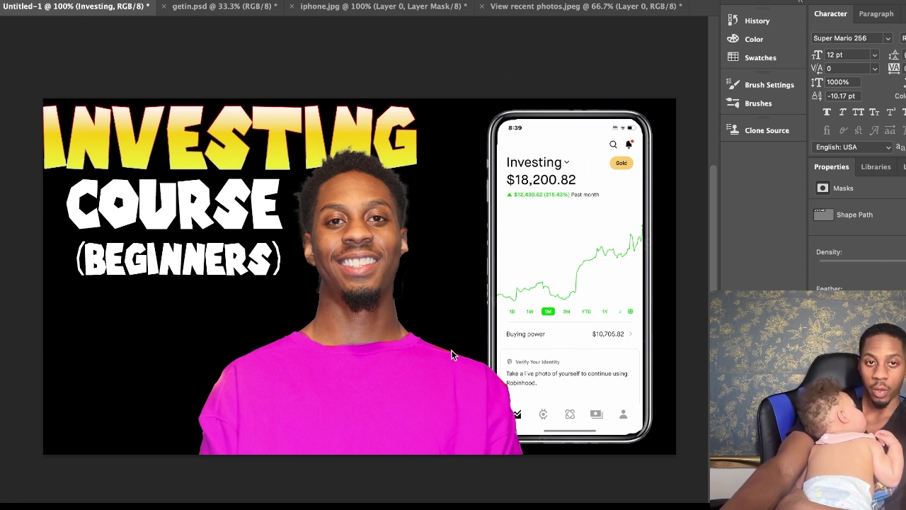
{"action": "key", "text": "super+z"}
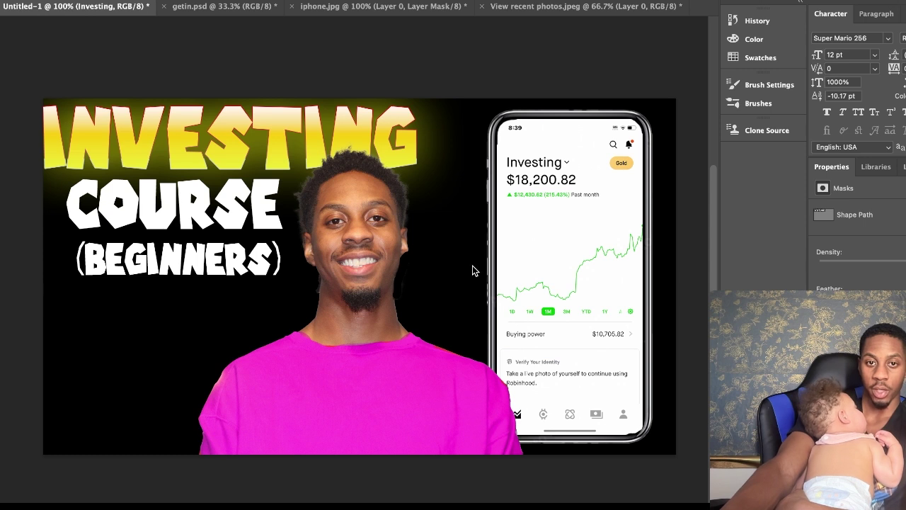
{"action": "key", "text": "super+z"}
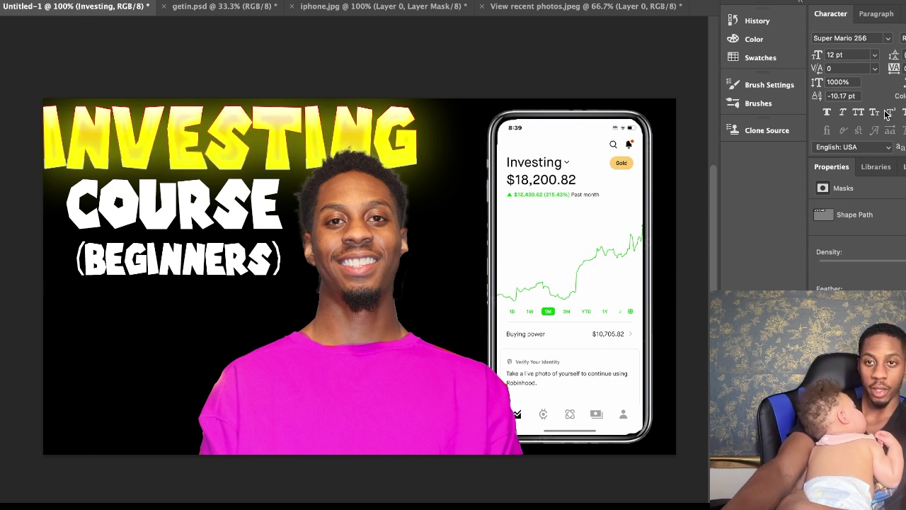
Step: Style the COURSE text through Blending Options with a red fill, yellow-orange inner edges and a yellow outer glow
{"action": "key", "text": "super+t"}
{"action": "left_click", "coordinate": [207, 225]}
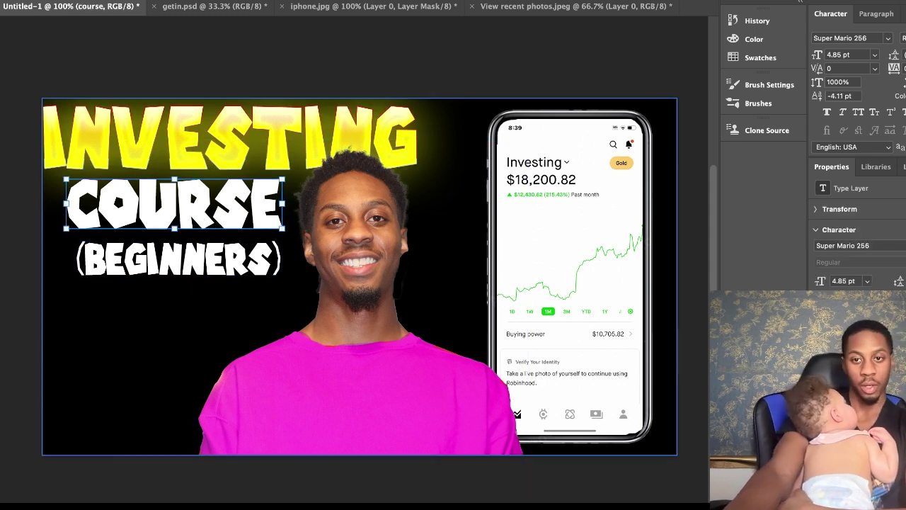
{"action": "left_click", "coordinate": [899, 297]}
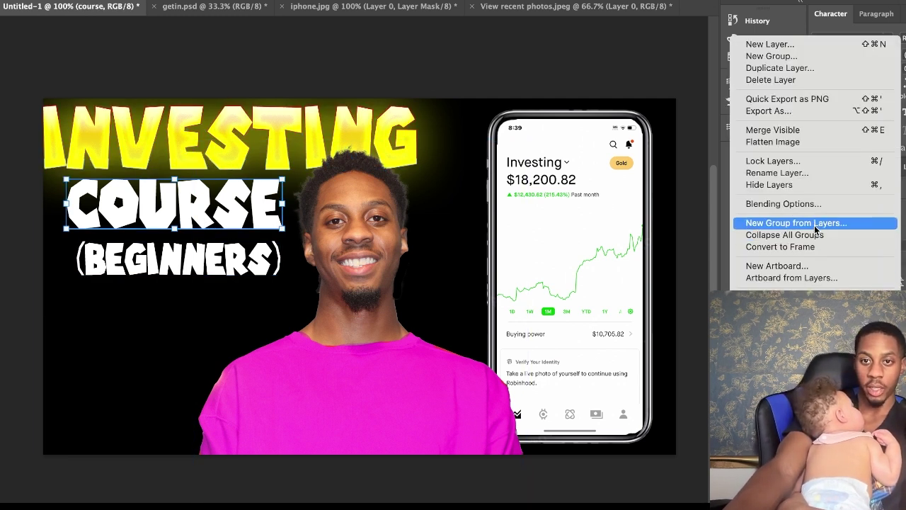
{"action": "left_click", "coordinate": [819, 204]}
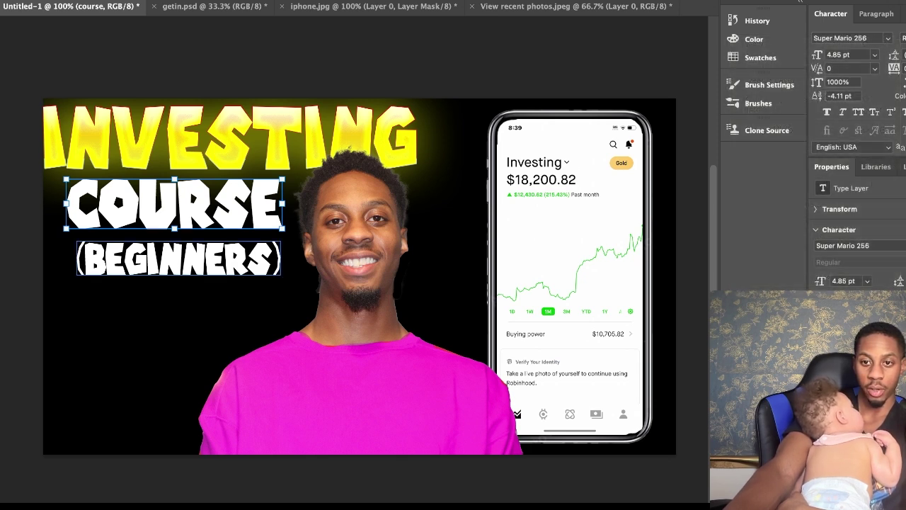
{"action": "right_click", "coordinate": [731, 37]}
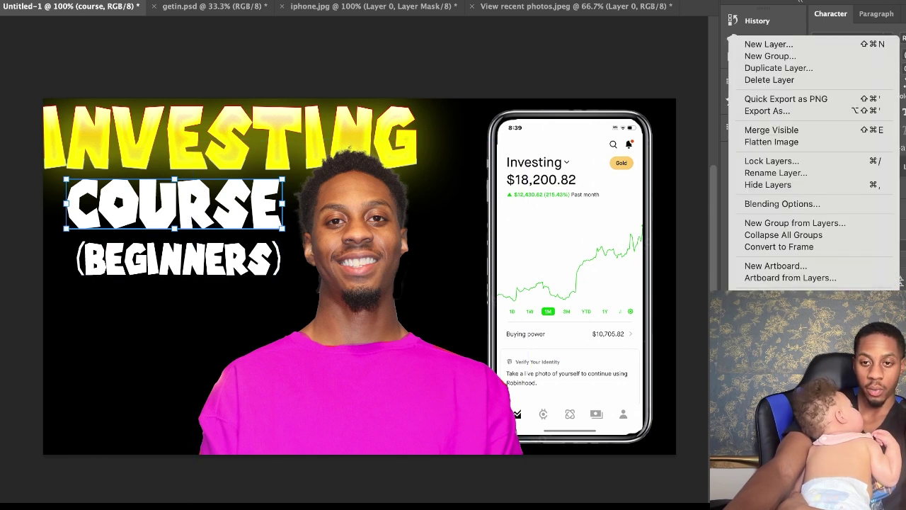
{"action": "left_click", "coordinate": [794, 203]}
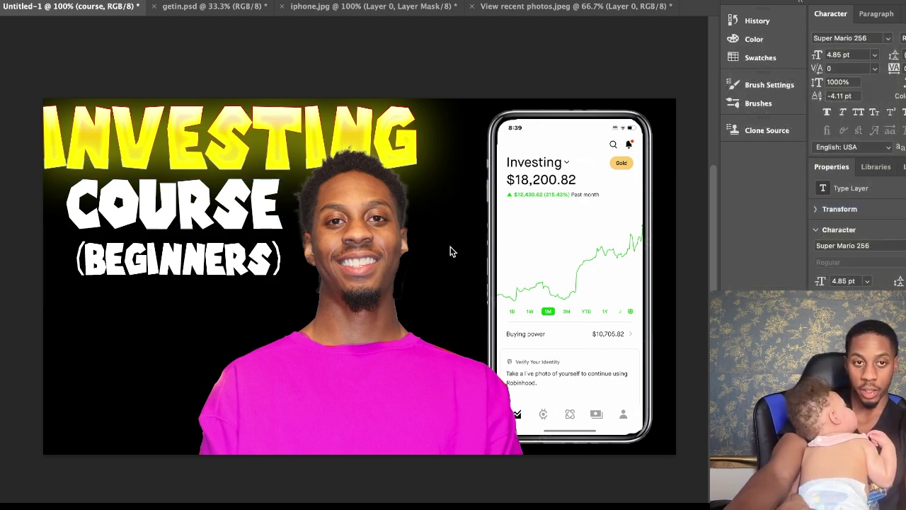
{"action": "left_click", "coordinate": [450, 322]}
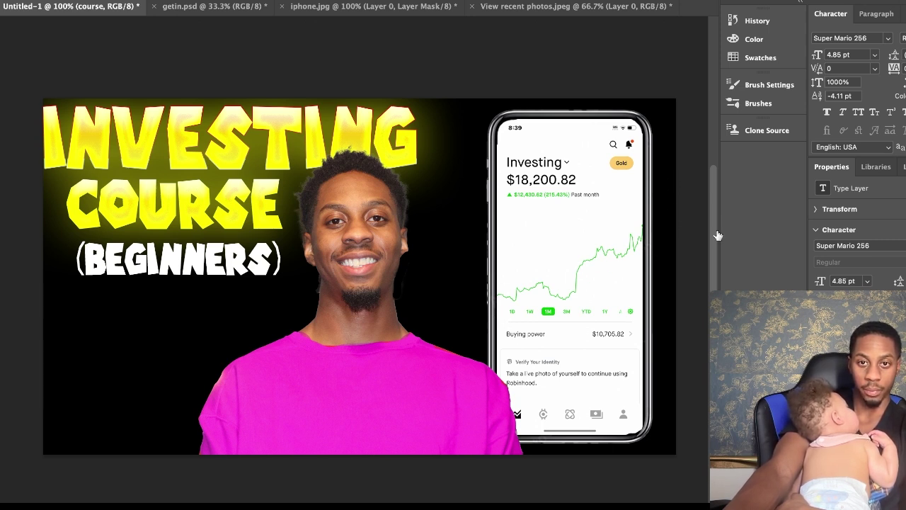
{"action": "left_click", "coordinate": [585, 237]}
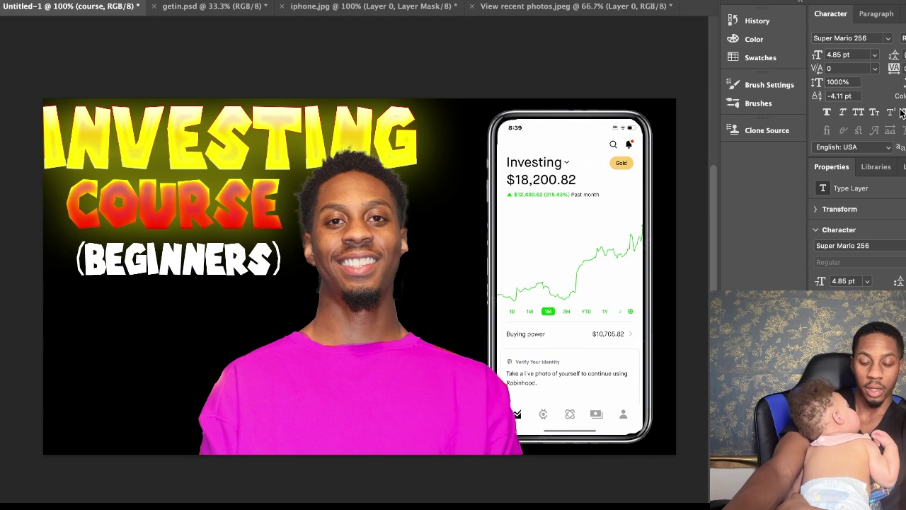
Step: Style the (BEGINNERS) text through Blending Options with a thin red outline, yellow outer glow, yellow inner edges and white-to-cyan letter colouring
{"action": "left_click", "coordinate": [234, 271]}
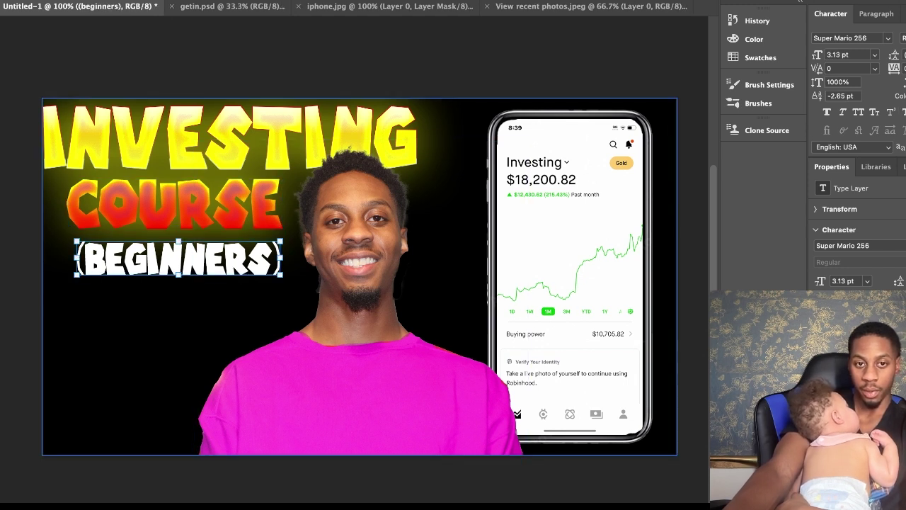
{"action": "left_click", "coordinate": [899, 297]}
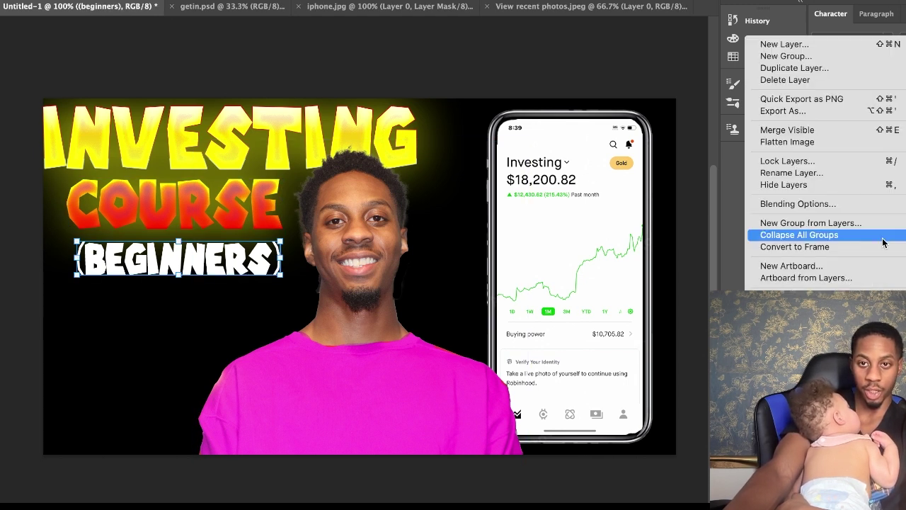
{"action": "left_click", "coordinate": [858, 204]}
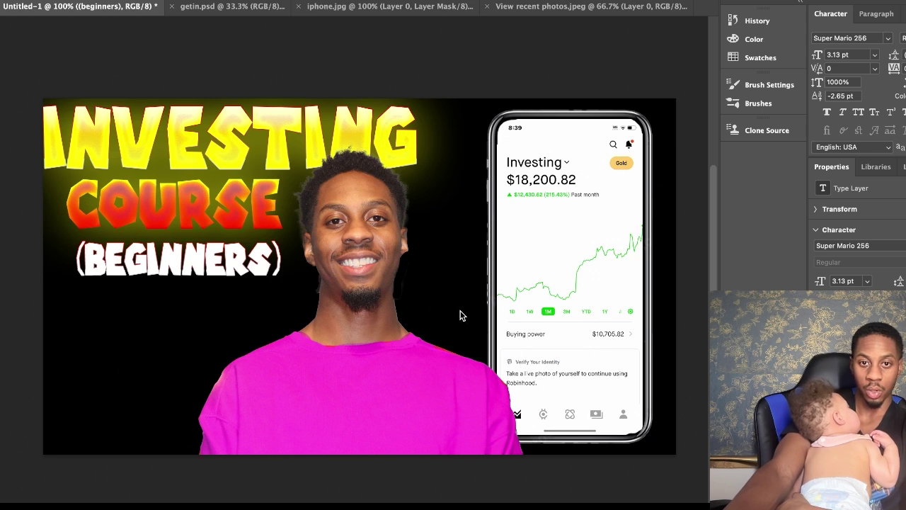
{"action": "key", "text": "super+z"}
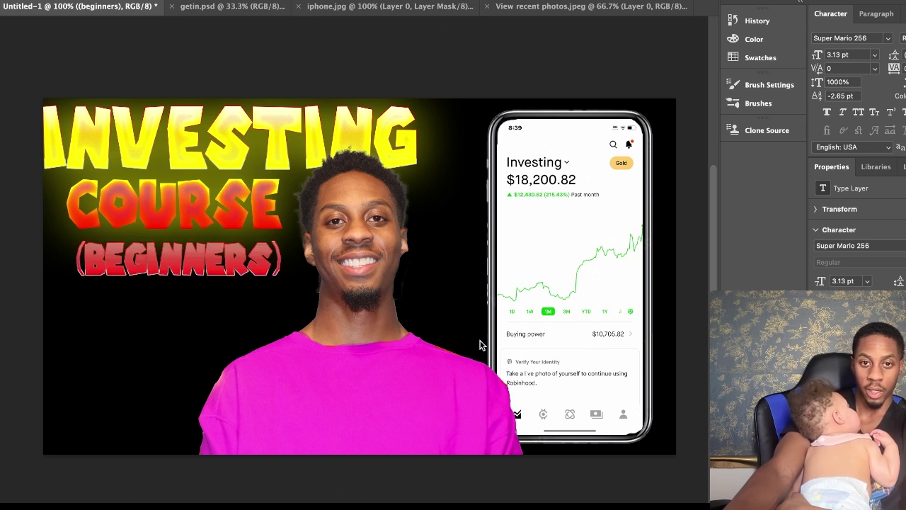
{"action": "key", "text": "super+z"}
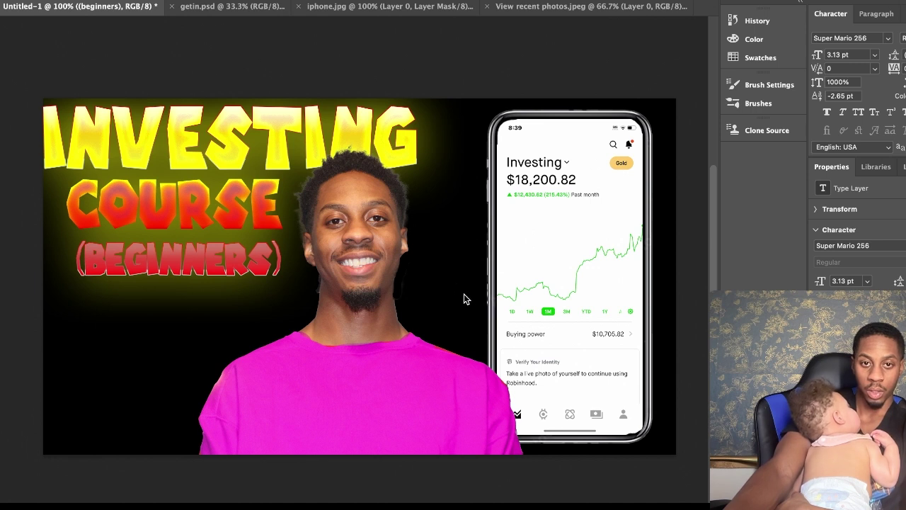
{"action": "key", "text": "super+shift+z"}
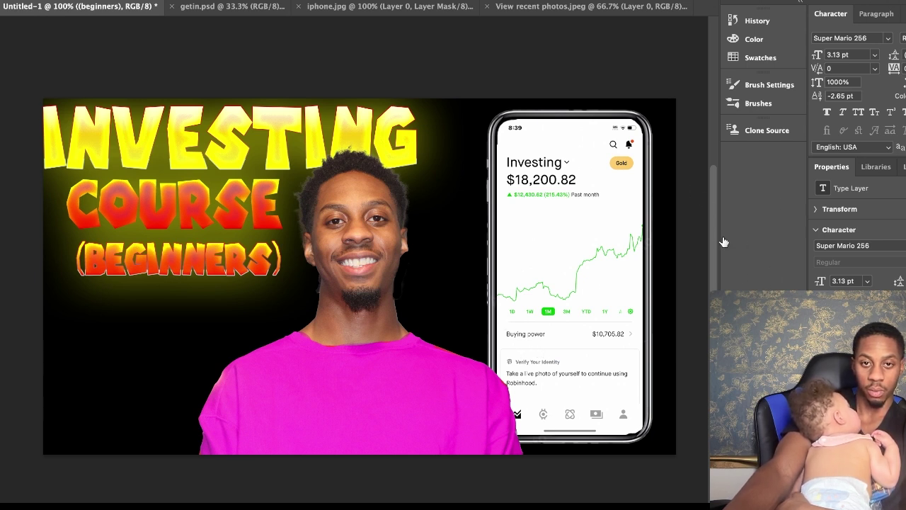
{"action": "left_click", "coordinate": [793, 249]}
{"action": "left_click", "coordinate": [809, 252]}
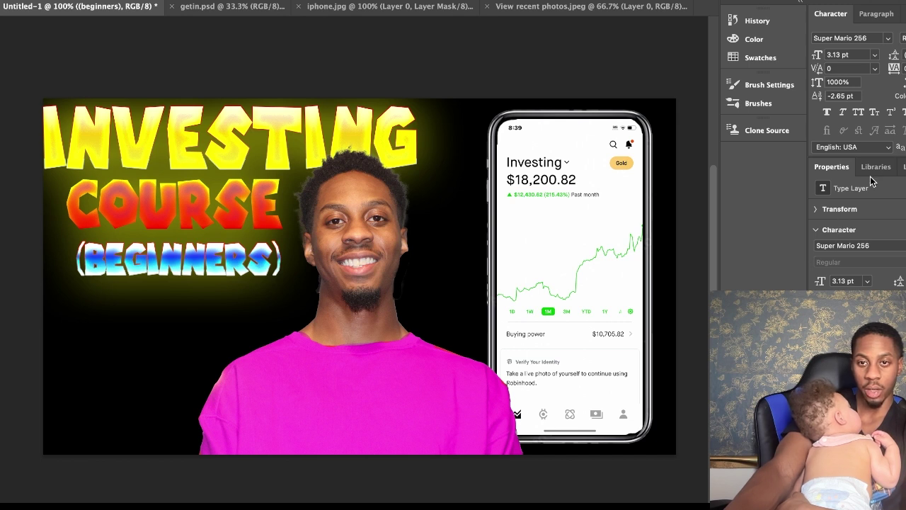
{"action": "left_click", "coordinate": [836, 205]}
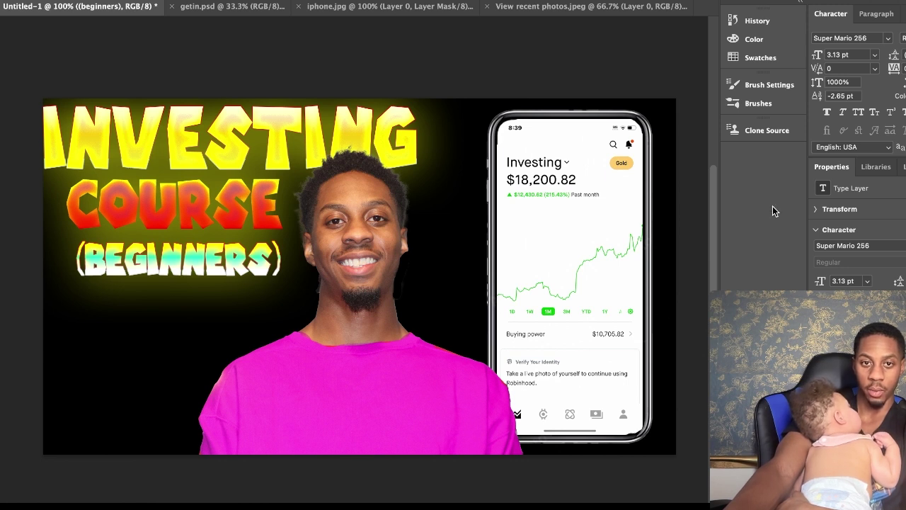
{"action": "left_click", "coordinate": [500, 75]}
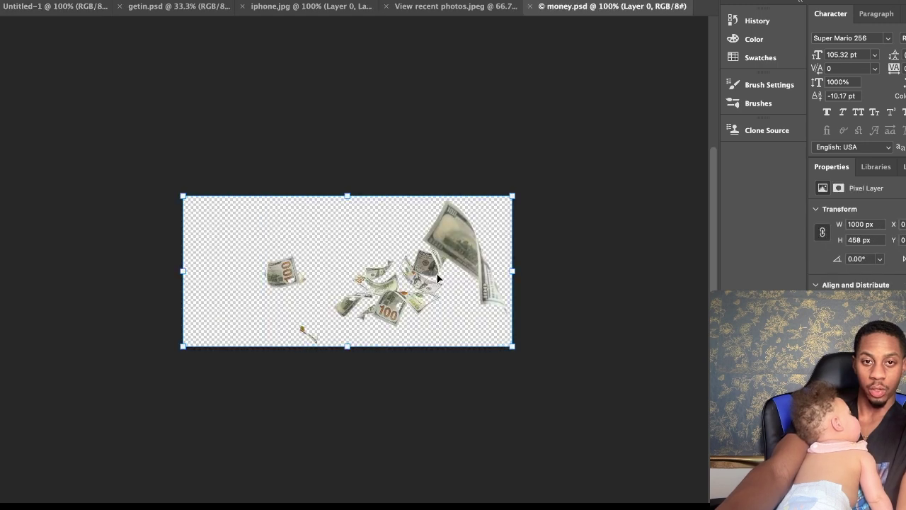
Step: Copy the flying dollar bills from money.psd and paste them into the Untitled-1 thumbnail
{"action": "left_click", "coordinate": [438, 275]}
{"action": "left_click", "coordinate": [444, 258]}
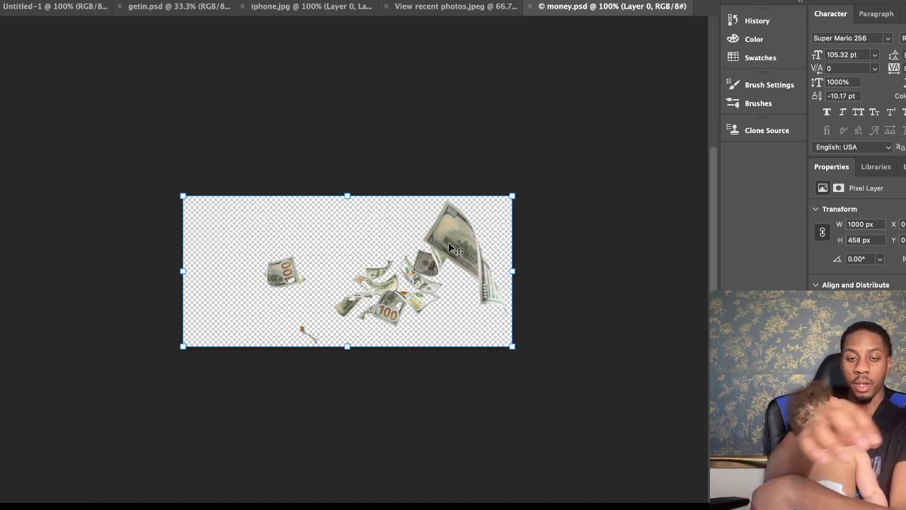
{"action": "left_click", "coordinate": [426, 9]}
{"action": "left_click", "coordinate": [326, 11]}
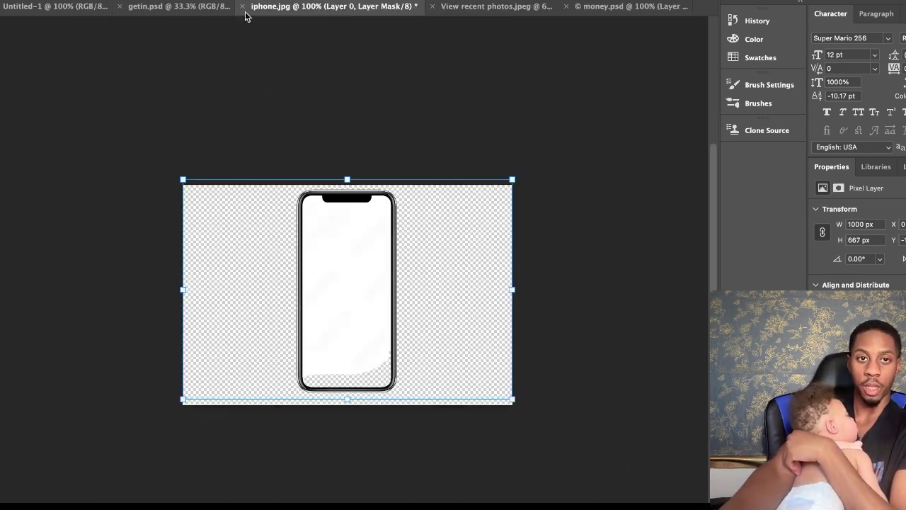
{"action": "left_click", "coordinate": [169, 7]}
{"action": "left_click", "coordinate": [99, 9]}
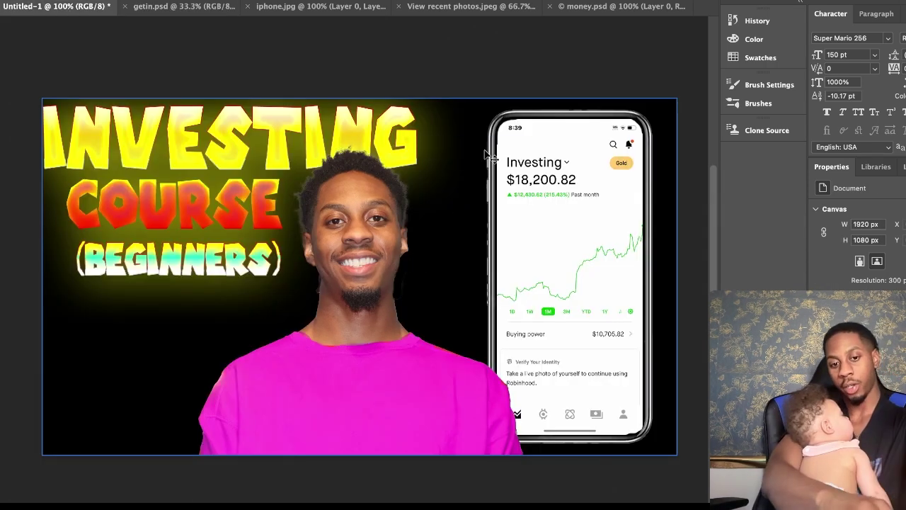
{"action": "key", "text": "ctrl+v"}
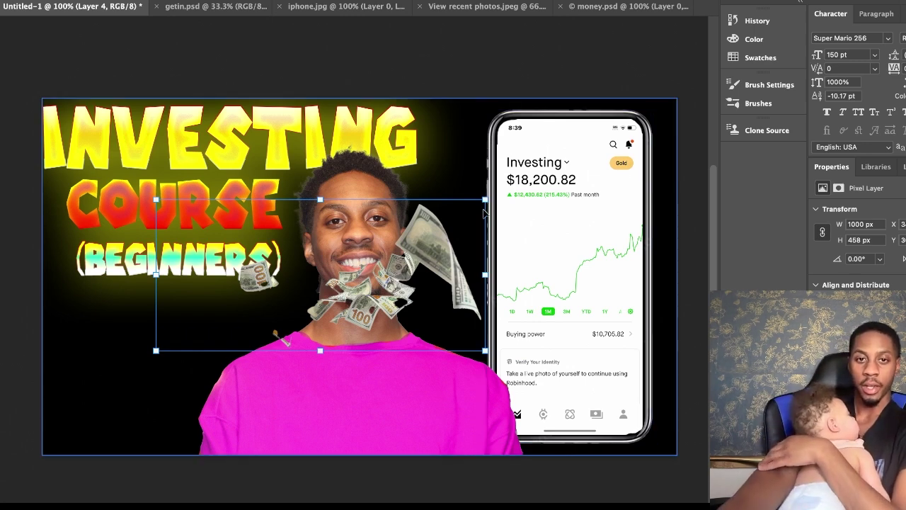
Step: Enlarge the pasted dollar bills to about 1515 × 693 px, spreading them across the title, portrait and phone
{"action": "left_click_drag", "start_coordinate": [485, 200], "coordinate": [580, 154]}
{"action": "left_click_drag", "start_coordinate": [435, 264], "coordinate": [346, 270]}
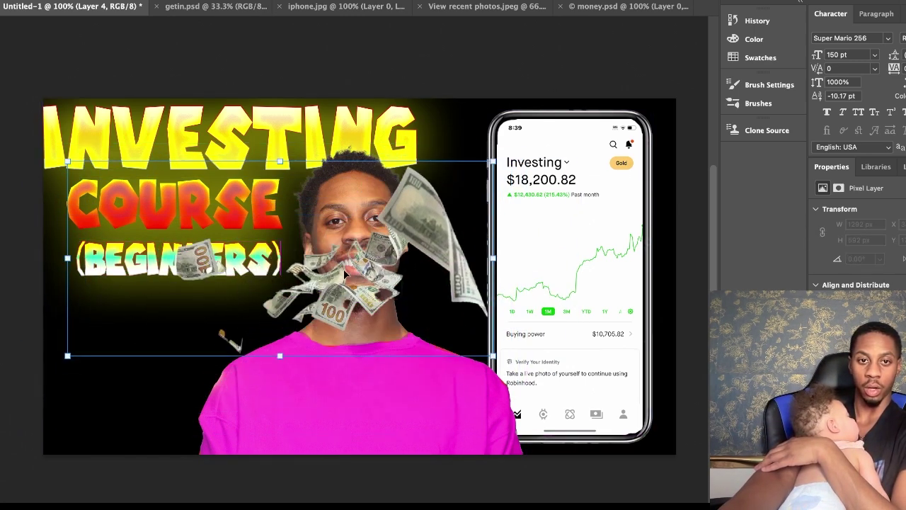
{"action": "left_click_drag", "start_coordinate": [492, 146], "coordinate": [566, 127]}
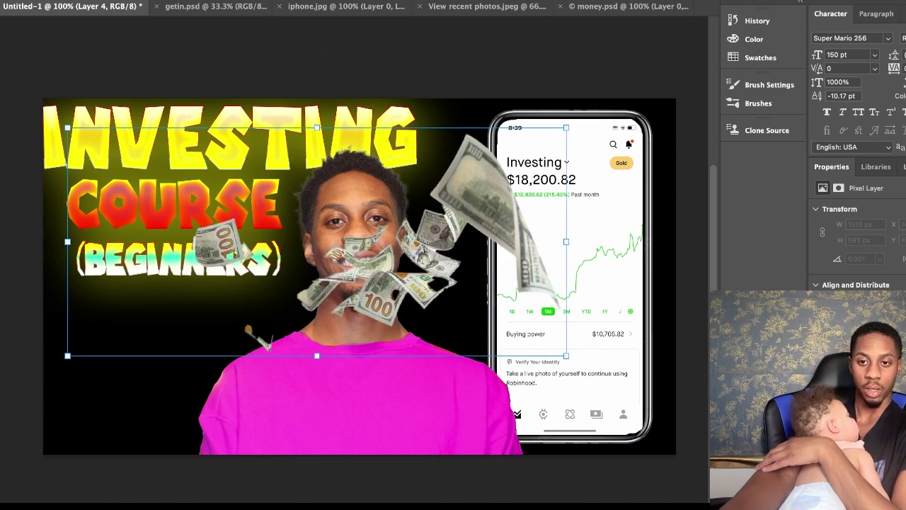
{"action": "scroll", "coordinate": [582, 337], "scroll_direction": "up", "scroll_amount": 10}
{"action": "scroll", "coordinate": [582, 337], "scroll_direction": "down", "scroll_amount": 5}
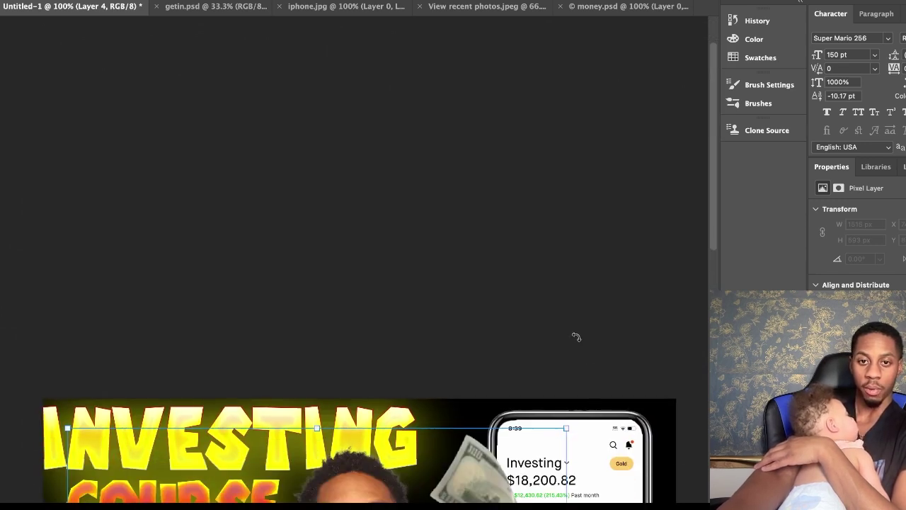
{"action": "scroll", "coordinate": [581, 337], "scroll_direction": "down", "scroll_amount": 5}
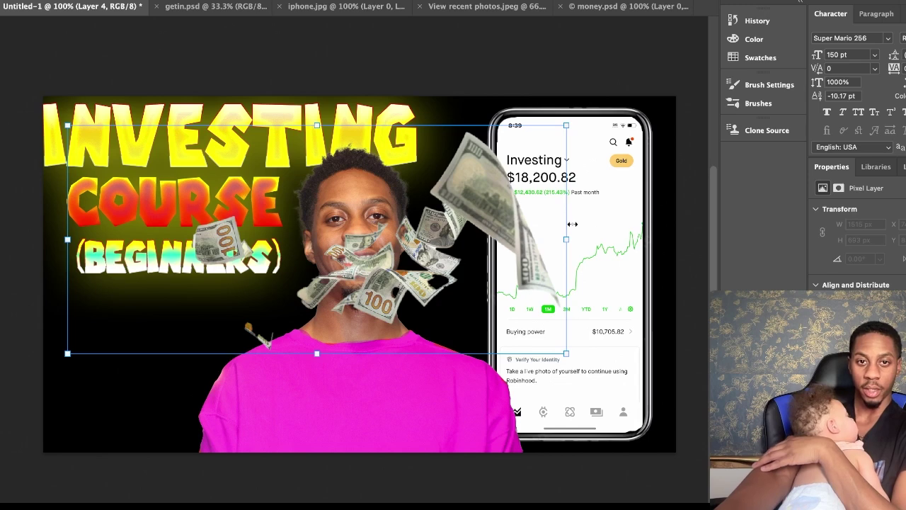
{"action": "scroll", "coordinate": [604, 299], "scroll_direction": "down", "scroll_amount": 1}
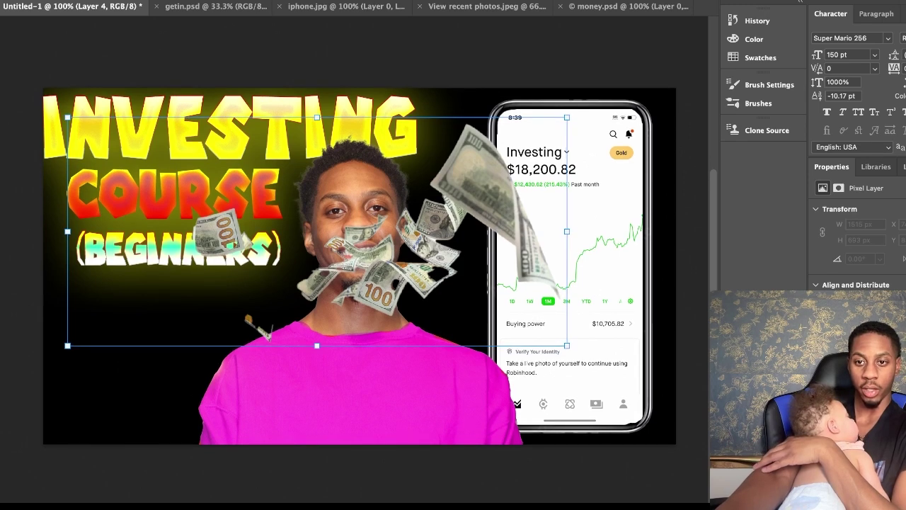
Step: Enlarge the dollar bills to about 1782 × 815 px, lower them slightly, and stack them behind the portrait, phone and title text
{"action": "key", "text": "super+["}
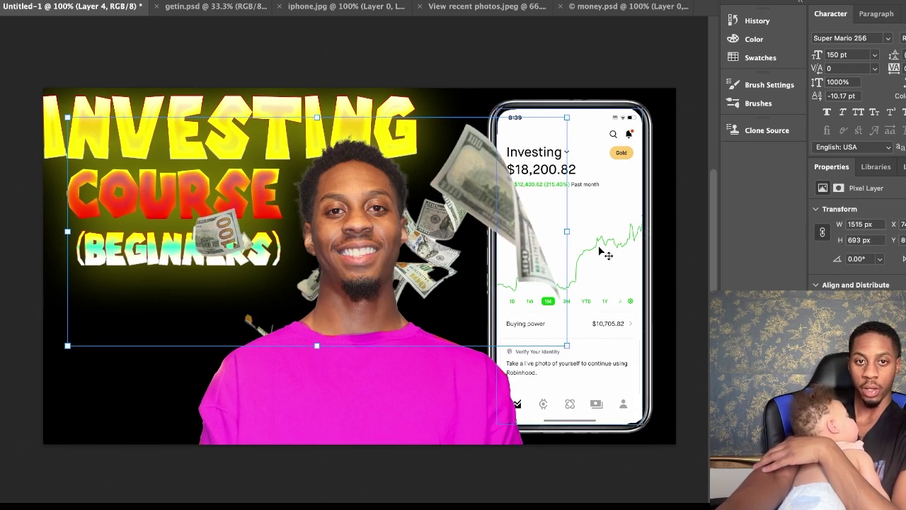
{"action": "left_click_drag", "start_coordinate": [569, 116], "coordinate": [644, 50]}
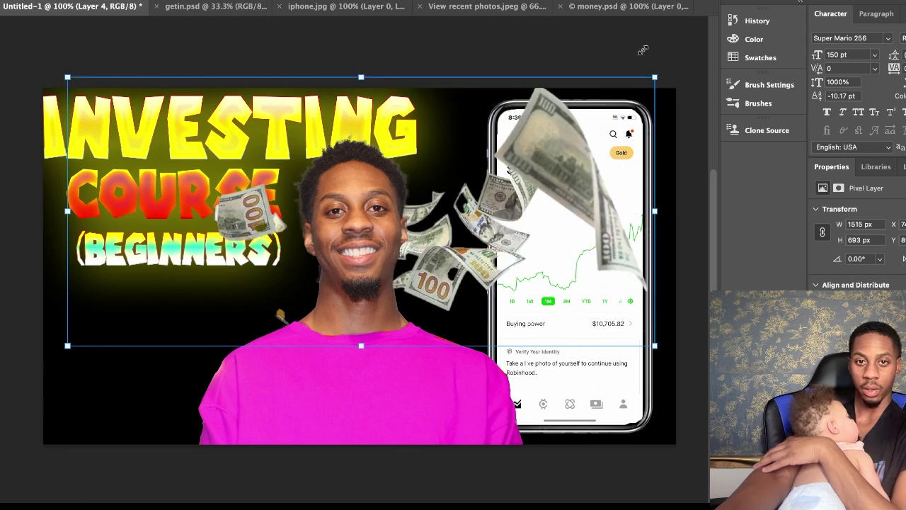
{"action": "left_click_drag", "start_coordinate": [384, 266], "coordinate": [353, 326]}
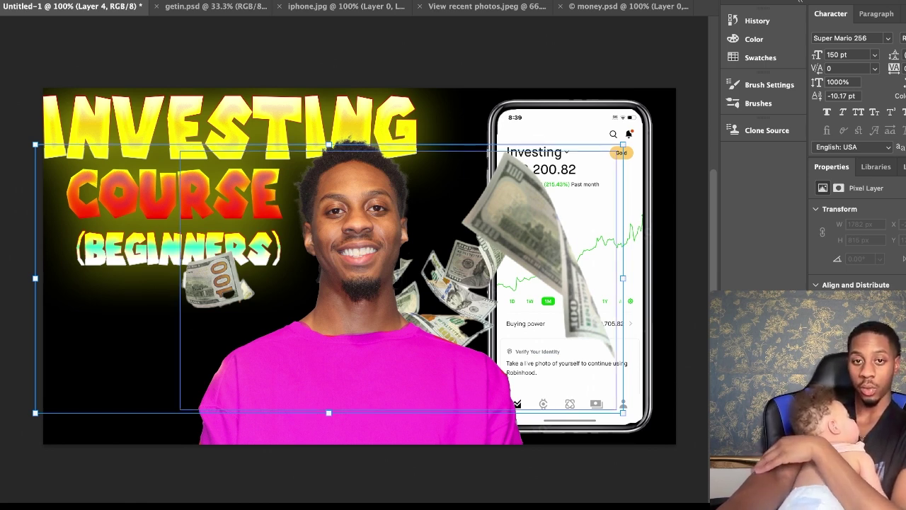
{"action": "key", "text": "super+bracketright"}
{"action": "key", "text": "super+shift+bracketleft"}
{"action": "key", "text": "super+bracketright"}
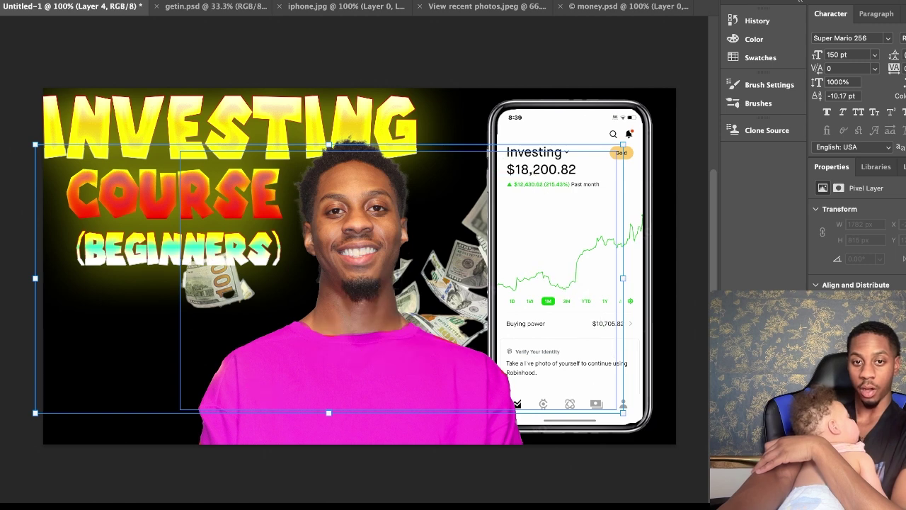
Step: Move the dollar bills behind the title and portrait, leaving the phone clear, and rotate them about 22° clockwise
{"action": "mouse_move", "coordinate": [448, 237]}
{"action": "left_mouse_down"}
{"action": "mouse_move", "coordinate": [406, 258]}
{"action": "mouse_move", "coordinate": [434, 242]}
{"action": "left_mouse_up"}
{"action": "left_click_drag", "start_coordinate": [468, 266], "coordinate": [410, 284]}
{"action": "left_click_drag", "start_coordinate": [445, 239], "coordinate": [453, 244]}
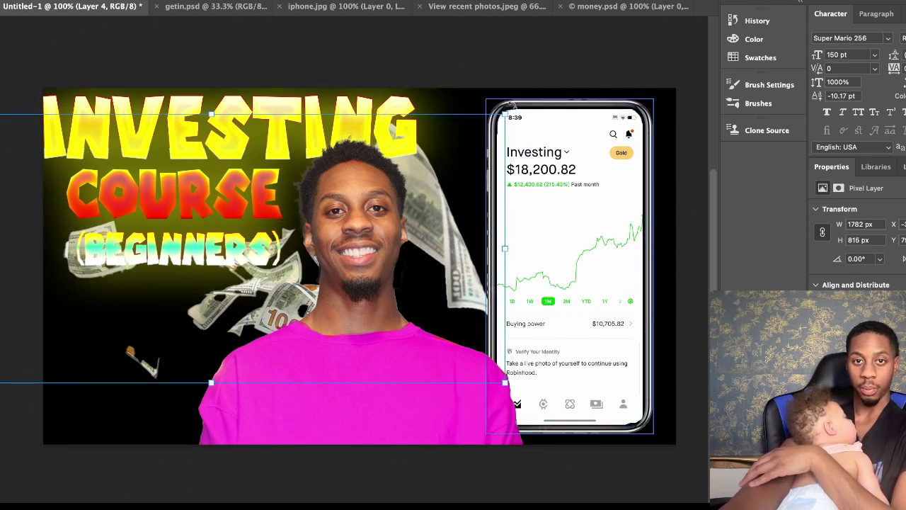
{"action": "left_click_drag", "start_coordinate": [511, 103], "coordinate": [565, 230]}
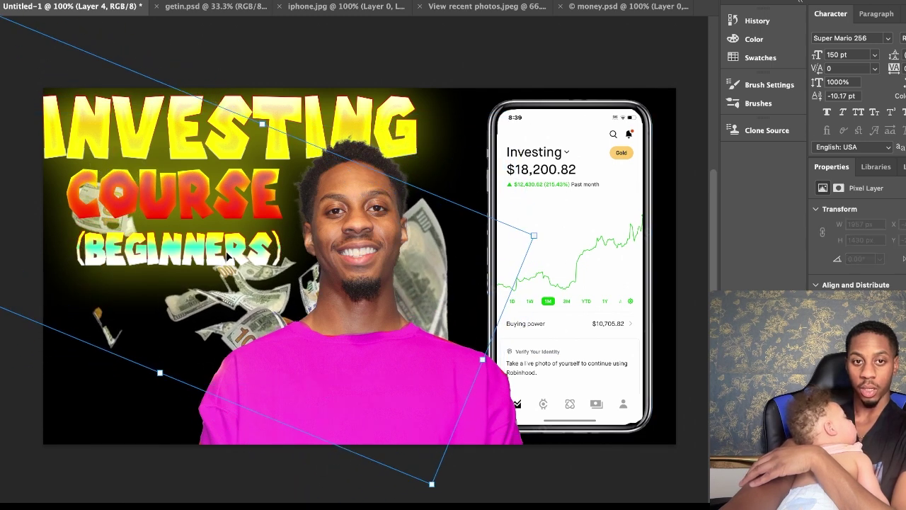
{"action": "left_click_drag", "start_coordinate": [228, 258], "coordinate": [238, 243]}
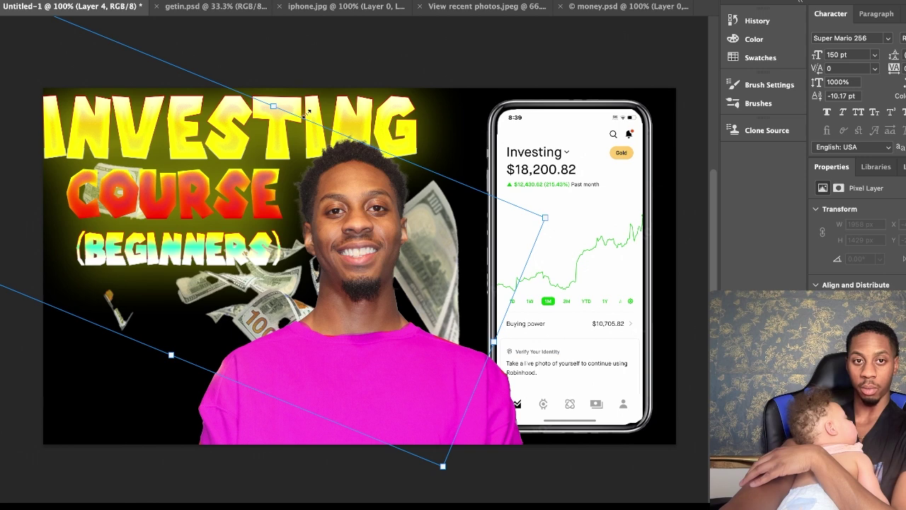
Step: Apply a Perspective transform to the dollar bills, pulling in the corner nearest the phone so the large bill narrows beside the portrait
{"action": "right_click", "coordinate": [438, 249]}
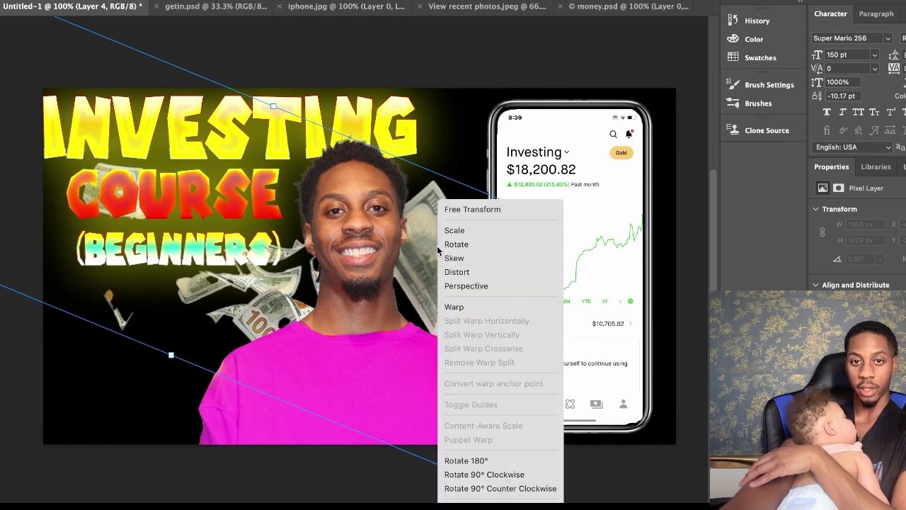
{"action": "left_click", "coordinate": [496, 286]}
{"action": "left_click_drag", "start_coordinate": [545, 220], "coordinate": [481, 240]}
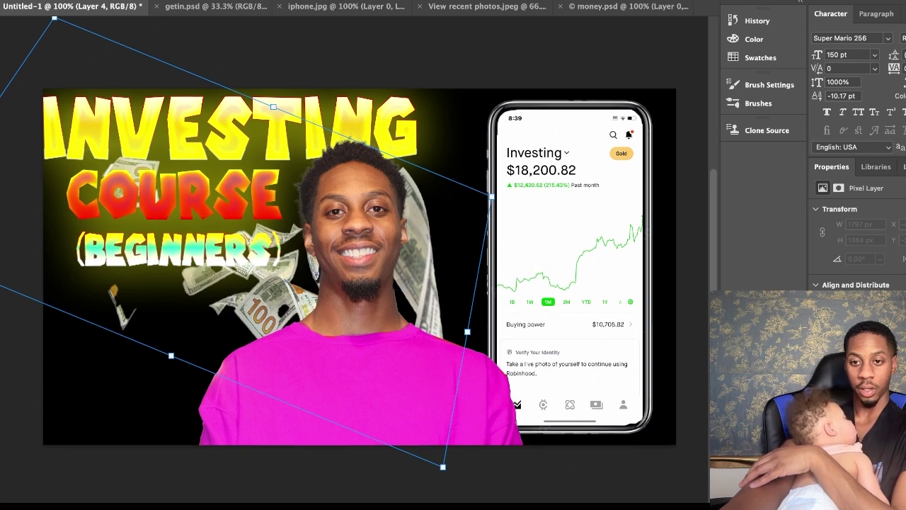
{"action": "key", "text": "Return"}
Step: Convert the dollar bills layer to a smart object
{"action": "right_click", "coordinate": [766, 161]}
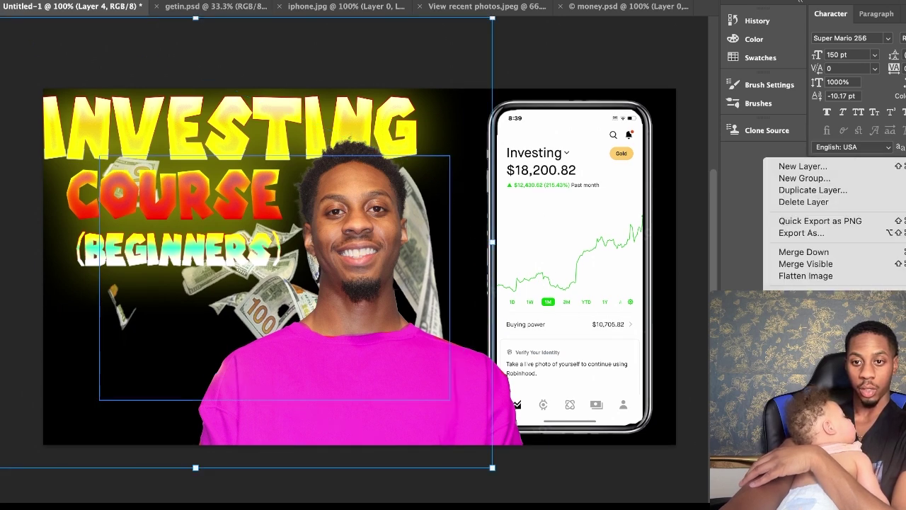
{"action": "right_click", "coordinate": [771, 397]}
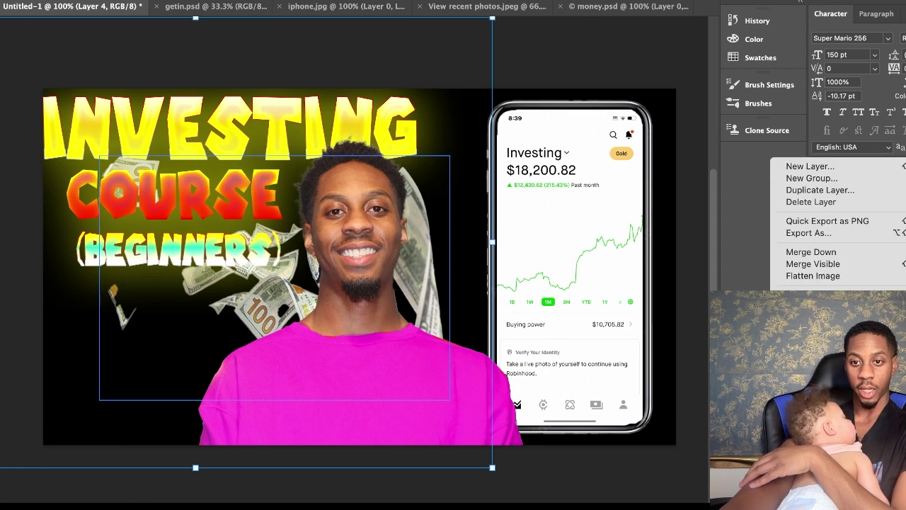
{"action": "left_click", "coordinate": [814, 332]}
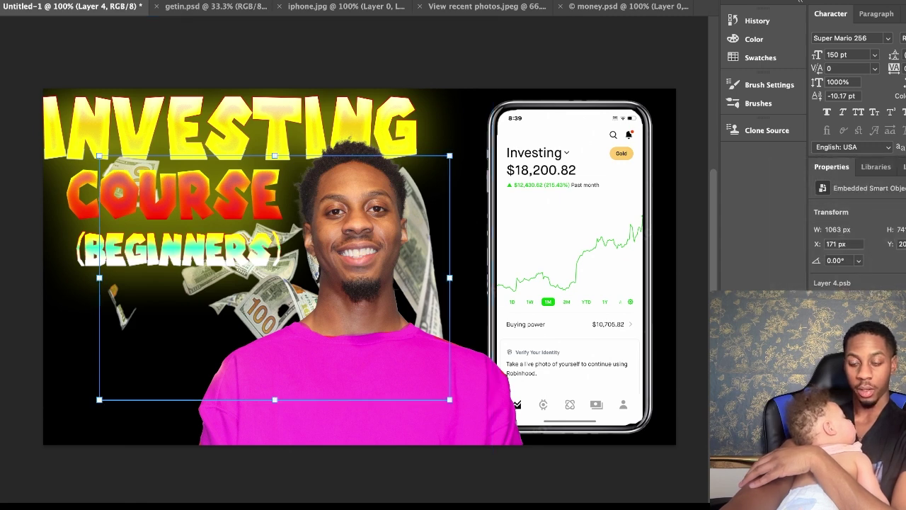
Step: Duplicate the dollar bills layer and move the copy up behind the INVESTING title, slightly towards the phone
{"action": "right_click", "coordinate": [762, 397]}
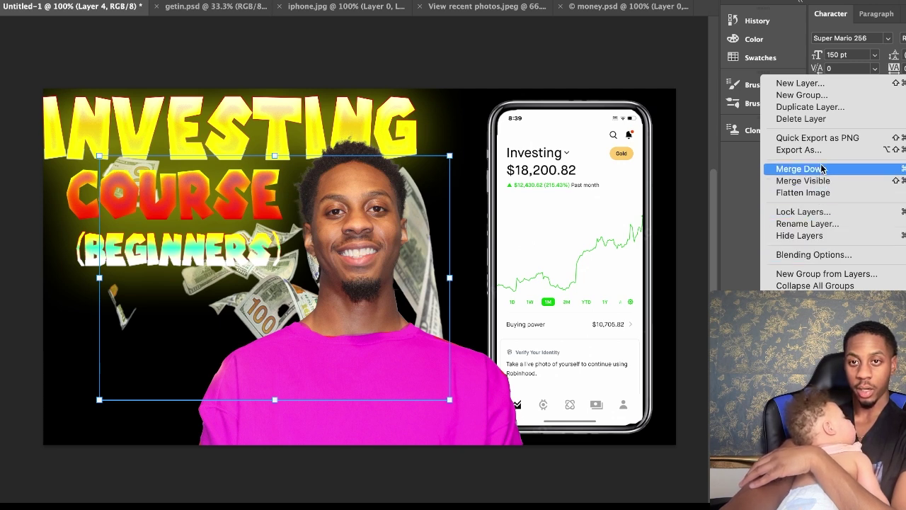
{"action": "left_click", "coordinate": [819, 107]}
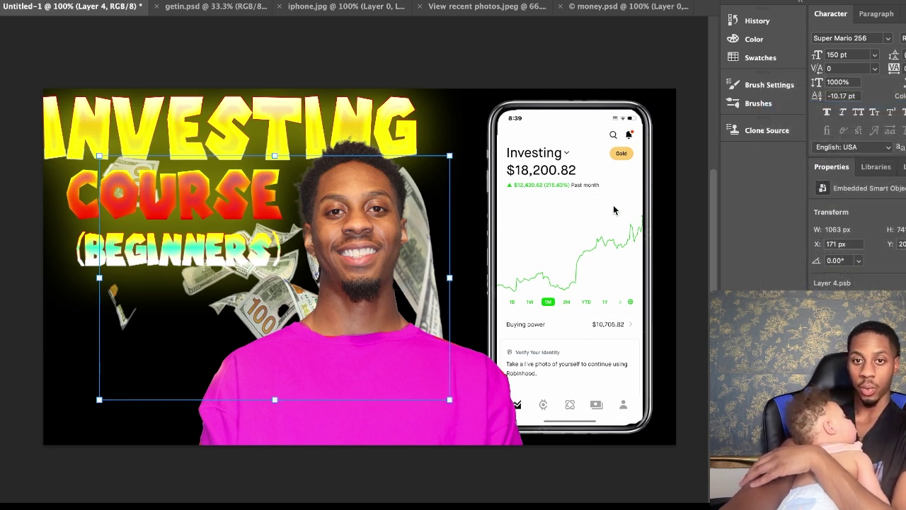
{"action": "left_click_drag", "start_coordinate": [426, 259], "coordinate": [452, 147]}
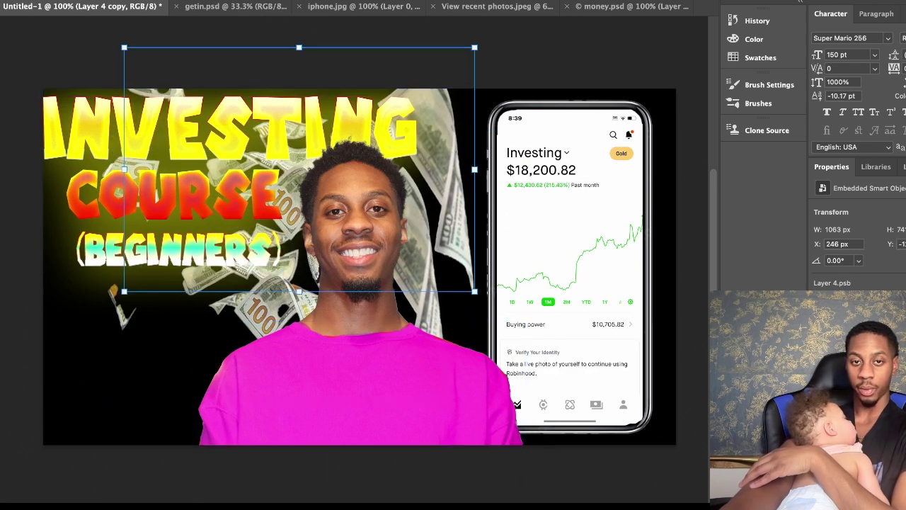
Step: Duplicate the dollar bills copy and move the new copy into the empty area beneath the (BEGINNERS) text, behind the portrait
{"action": "left_click", "coordinate": [890, 297]}
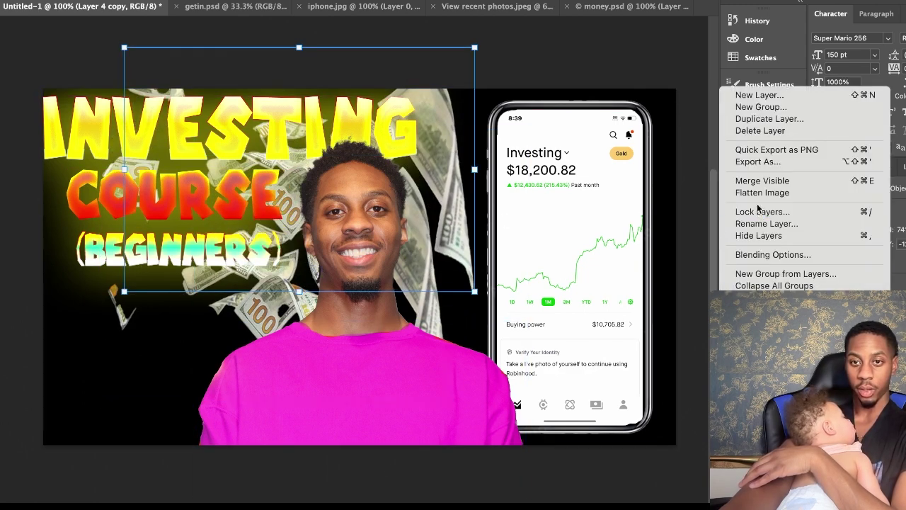
{"action": "left_click", "coordinate": [757, 120]}
{"action": "key", "text": "ctrl+j"}
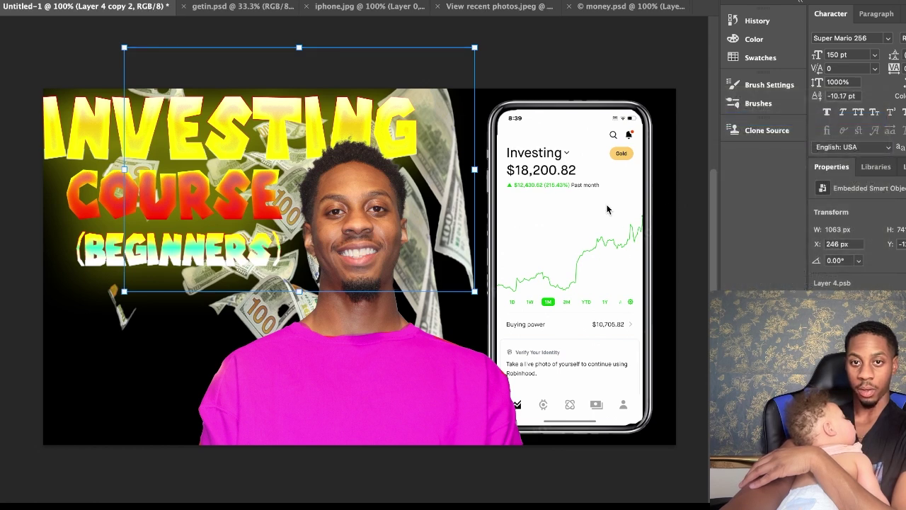
{"action": "left_click_drag", "start_coordinate": [445, 232], "coordinate": [282, 404]}
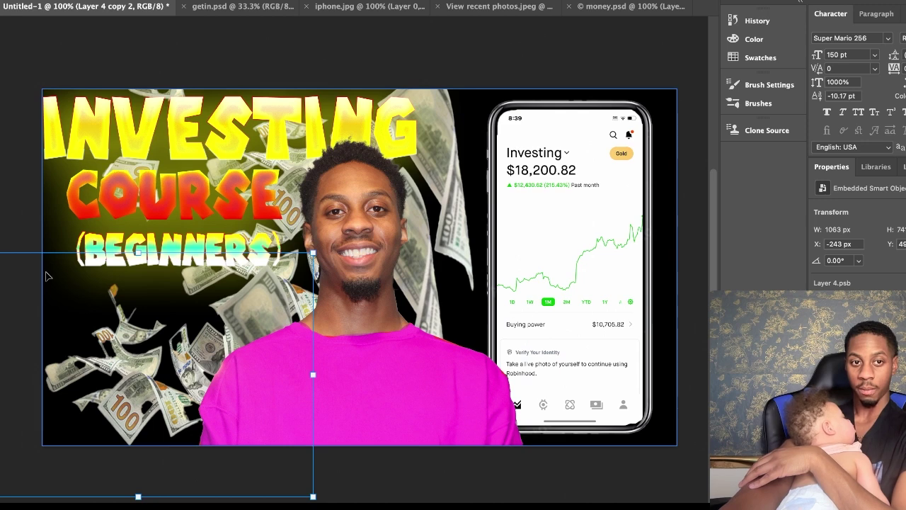
Step: Rotate the new dollar bills copy about 35° clockwise beside the portrait's shoulder and deselect it
{"action": "right_click", "coordinate": [93, 275]}
{"action": "left_click", "coordinate": [68, 282]}
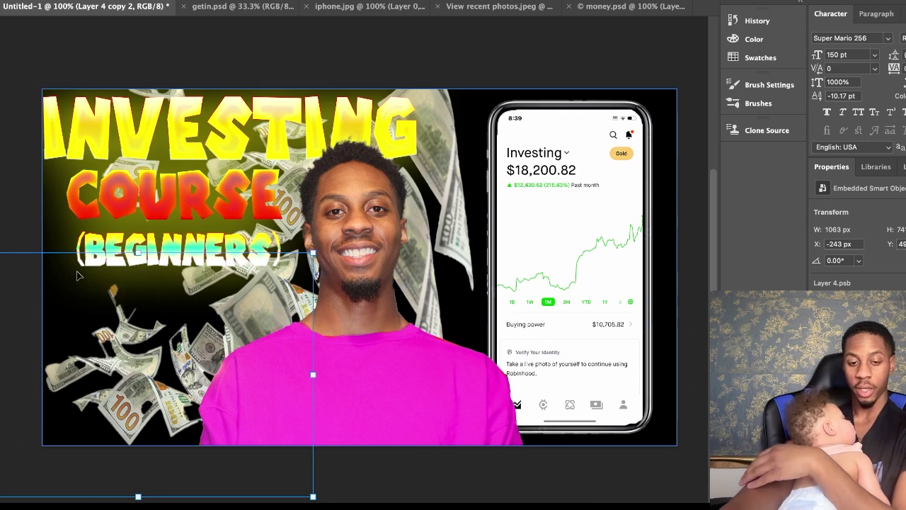
{"action": "key", "text": "super+t"}
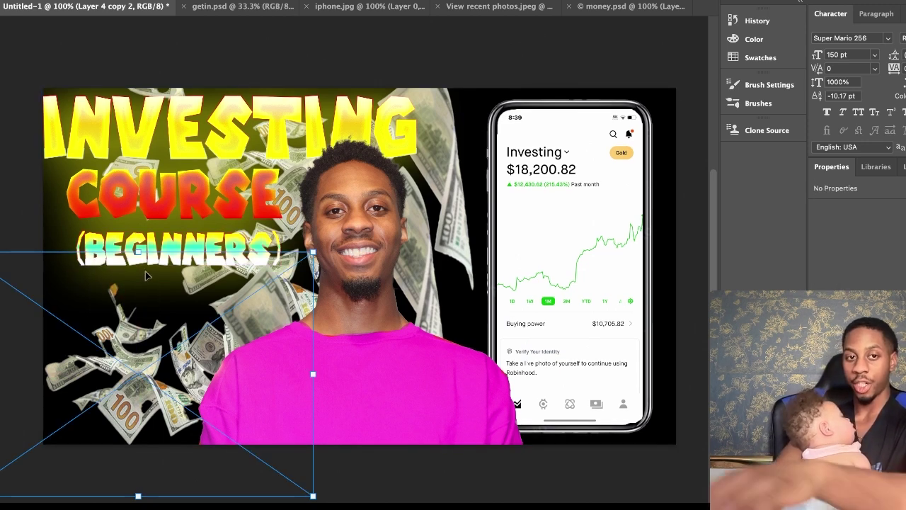
{"action": "right_click", "coordinate": [141, 294]}
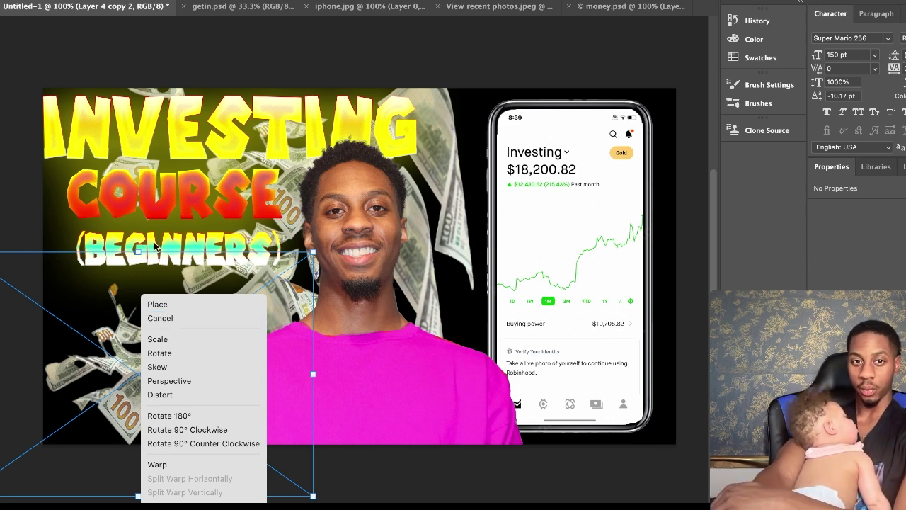
{"action": "left_click", "coordinate": [312, 251]}
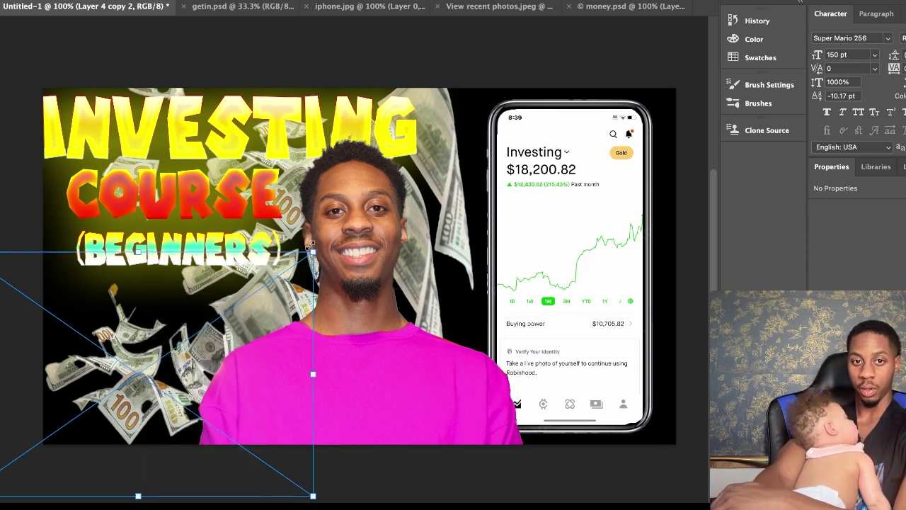
{"action": "left_click_drag", "start_coordinate": [315, 243], "coordinate": [361, 365]}
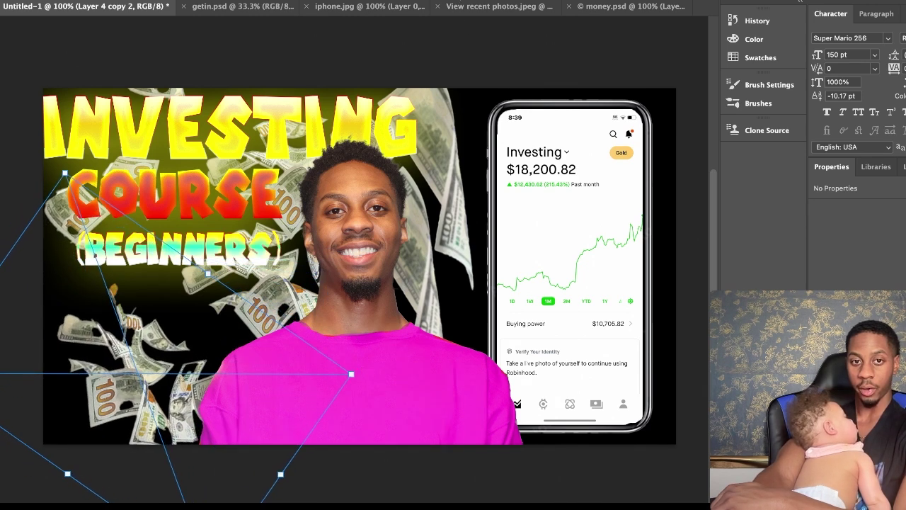
{"action": "key", "text": "Return"}
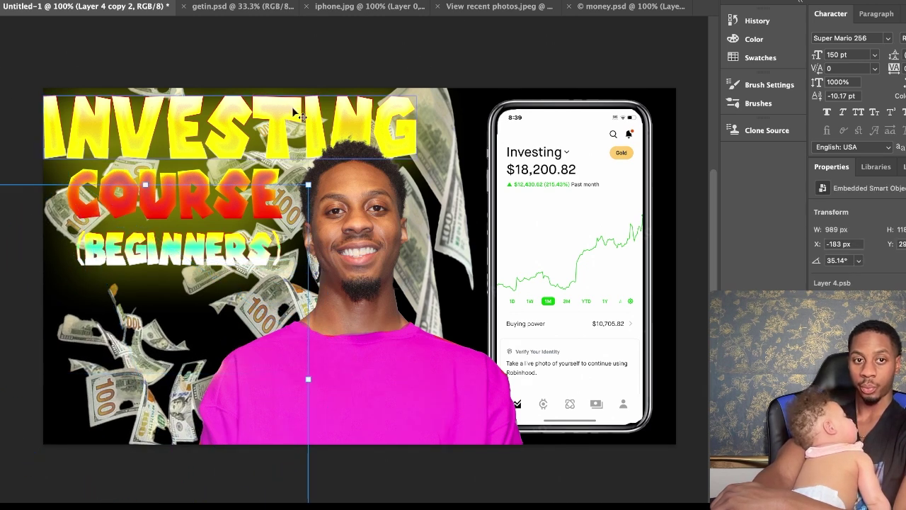
{"action": "left_click", "coordinate": [282, 57]}
{"action": "scroll", "coordinate": [361, 209], "scroll_direction": "up", "scroll_amount": 1}
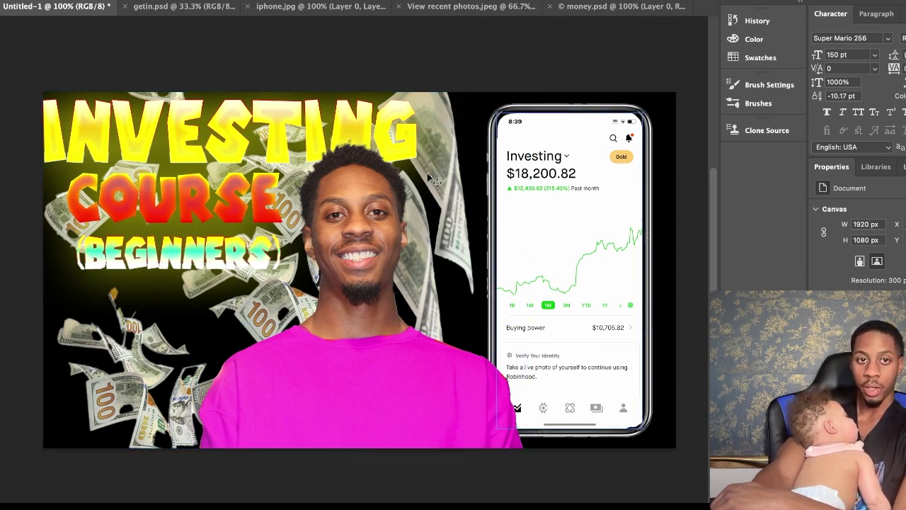
Step: Give the portrait layer a green outer glow and a yellow inner edge glow with Blending Options
{"action": "left_click", "coordinate": [385, 255]}
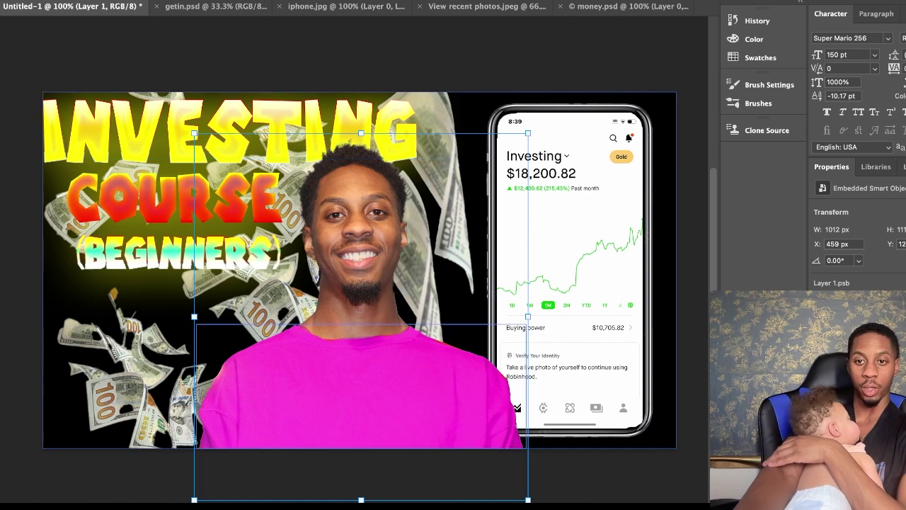
{"action": "left_click", "coordinate": [901, 296]}
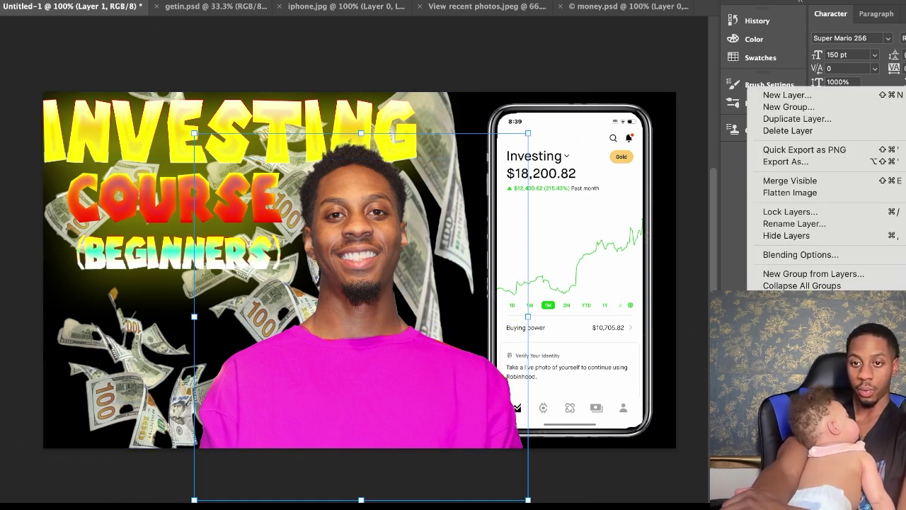
{"action": "key", "text": "Escape"}
{"action": "right_click", "coordinate": [893, 298]}
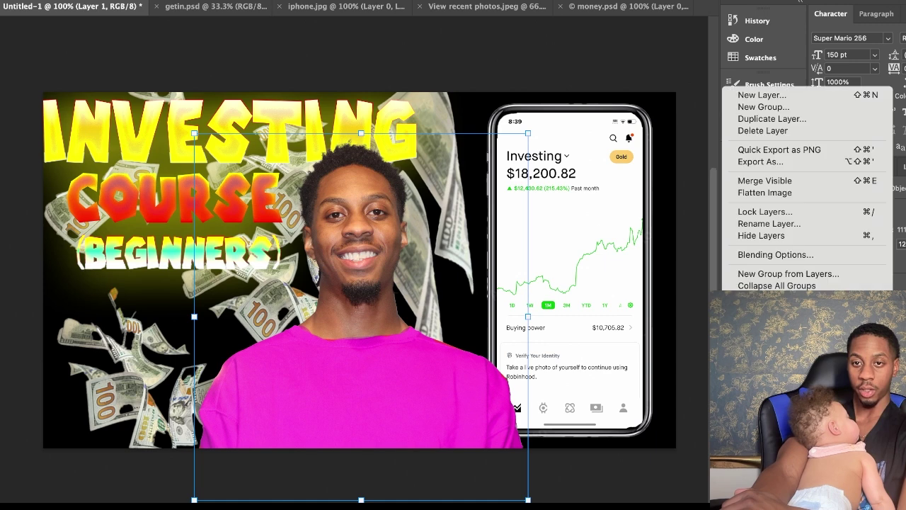
{"action": "left_click", "coordinate": [827, 256]}
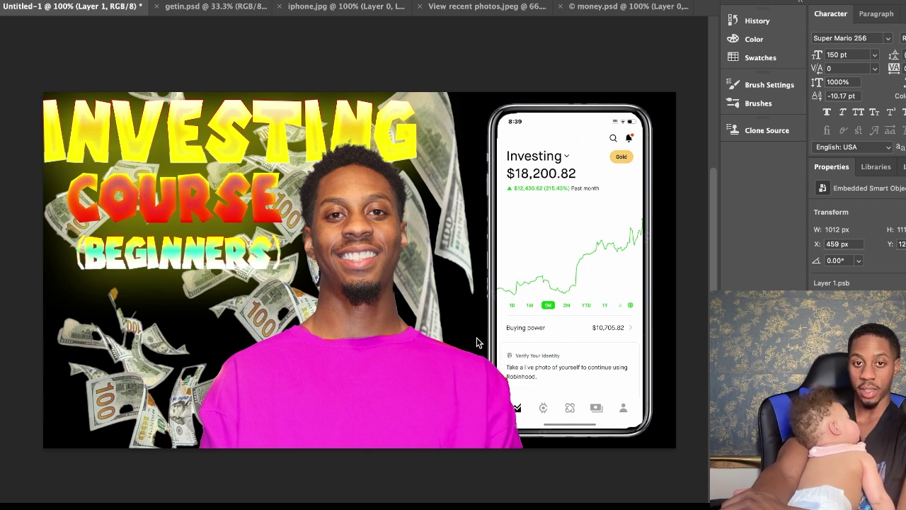
{"action": "key", "text": "super+z"}
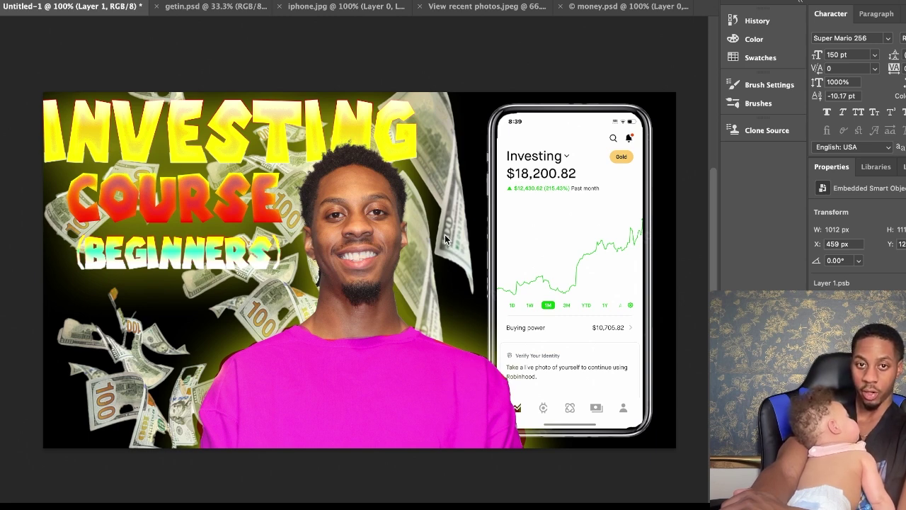
{"action": "key", "text": "super+z"}
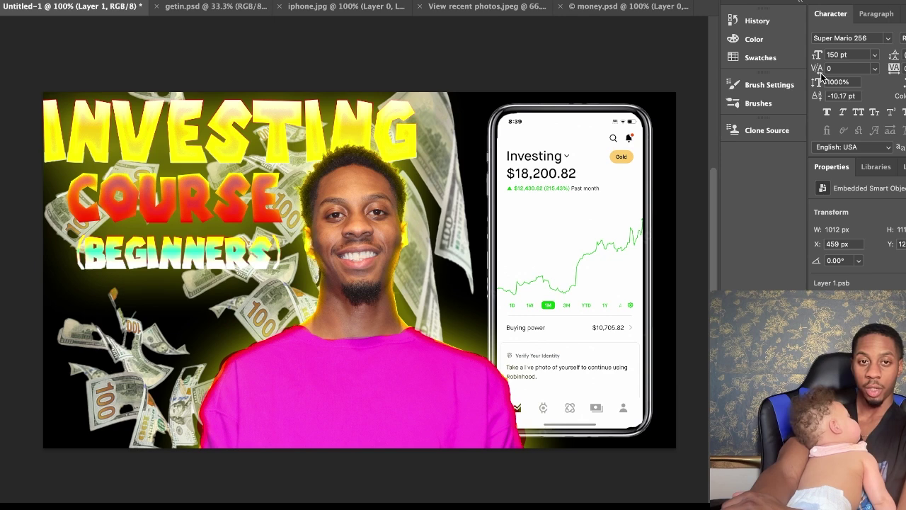
{"action": "left_click_drag", "start_coordinate": [821, 73], "coordinate": [823, 141]}
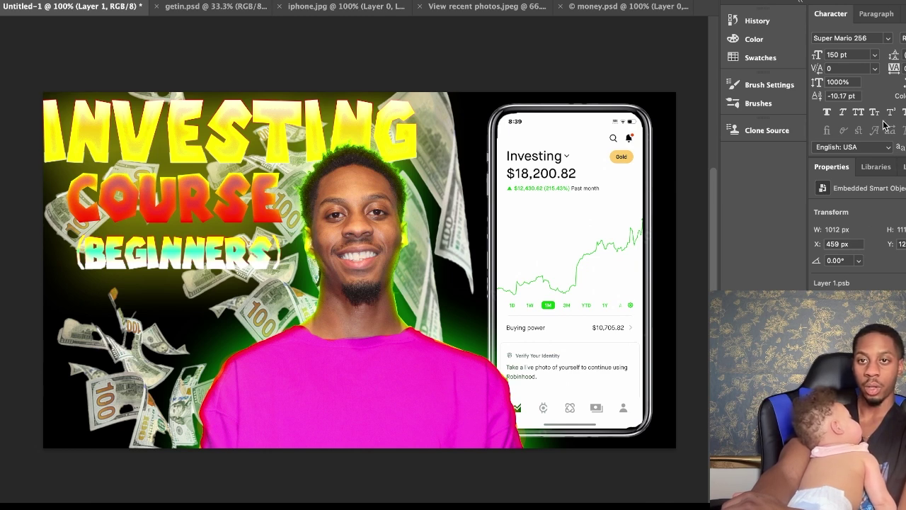
Step: Try to enlarge the shirt's Hue/Saturation mask from its upper corner, and undo the scaling
{"action": "key", "text": "super+t"}
{"action": "left_click", "coordinate": [479, 371]}
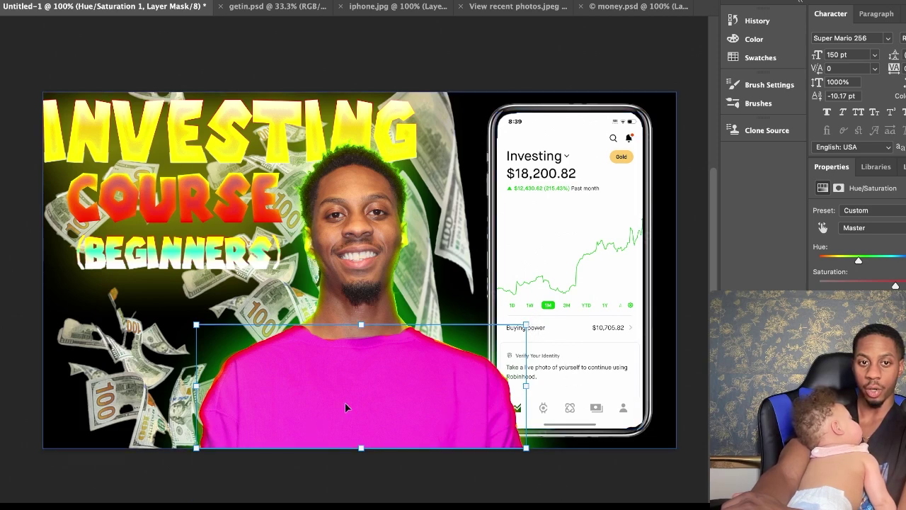
{"action": "left_click_drag", "start_coordinate": [196, 325], "coordinate": [184, 289]}
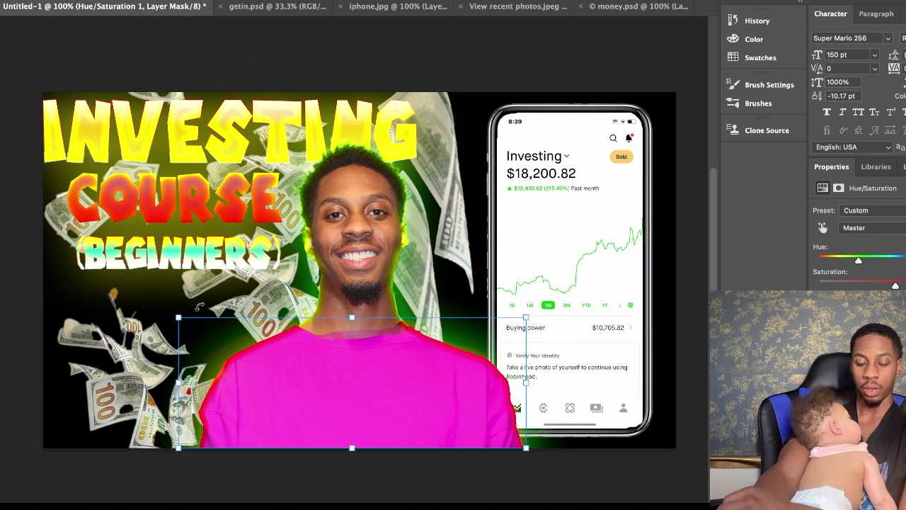
{"action": "key", "text": "super+z"}
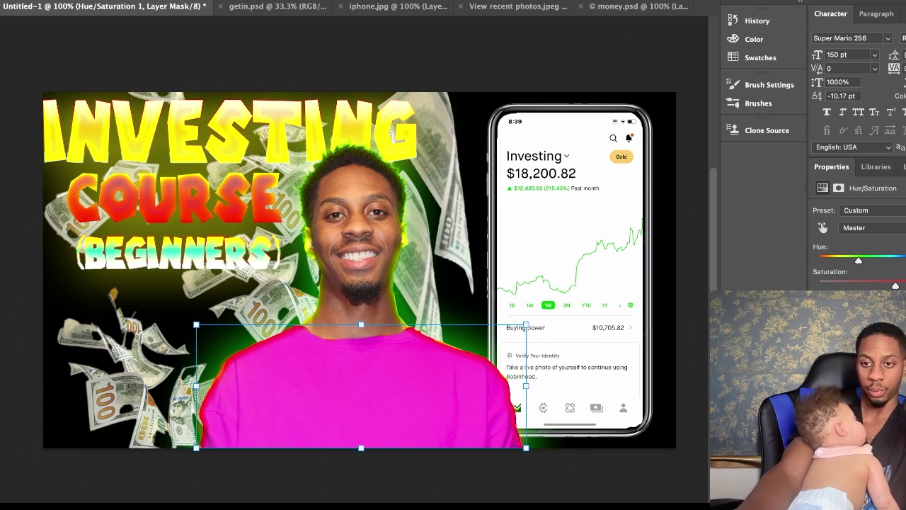
Step: Shift the hue of the shirt's Hue/Saturation adjustment until the shirt is yellow
{"action": "key", "text": "super+2"}
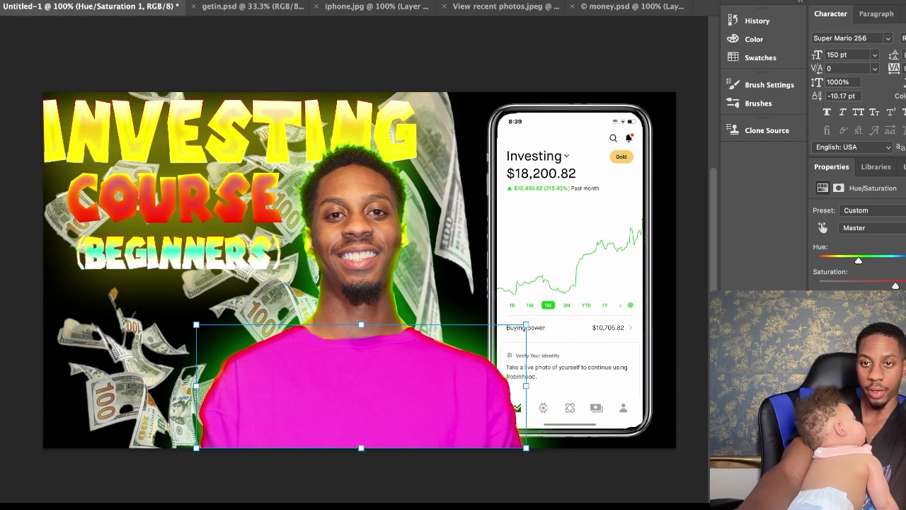
{"action": "left_click_drag", "start_coordinate": [858, 261], "coordinate": [901, 263]}
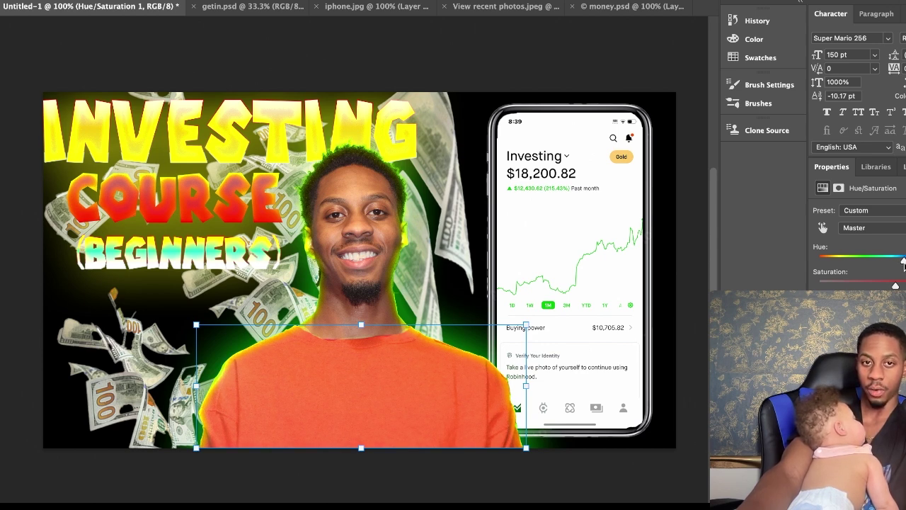
{"action": "left_click_drag", "start_coordinate": [903, 264], "coordinate": [905, 262]}
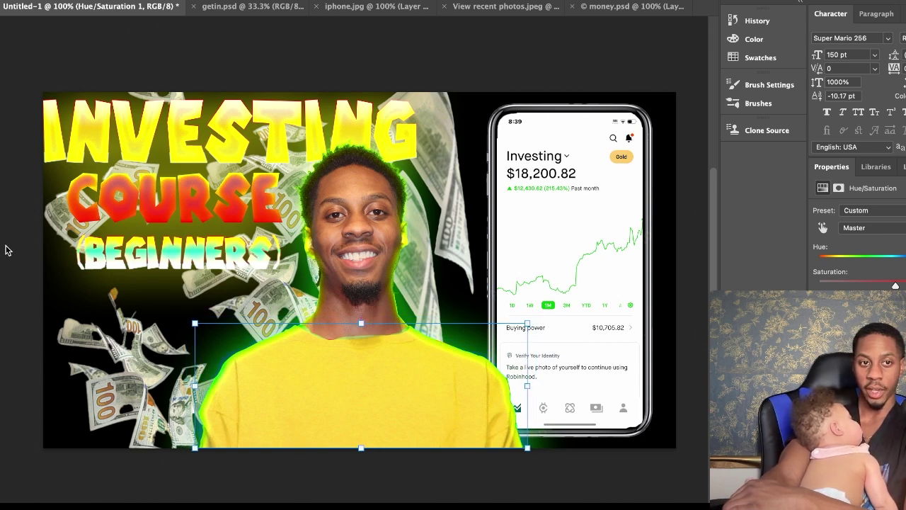
{"action": "key", "text": "Return"}
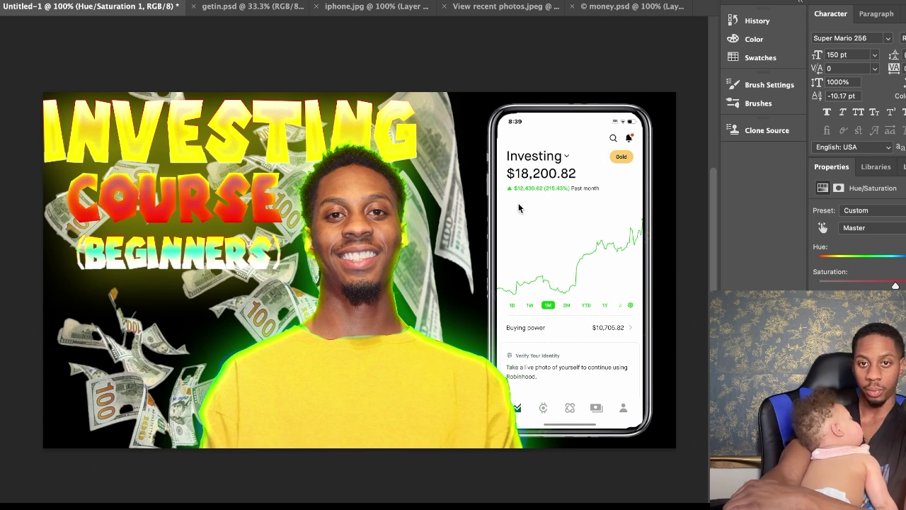
Step: Rasterize the portrait layer and try a retouching stroke along the neckline, undoing the stroke
{"action": "left_click", "coordinate": [850, 411]}
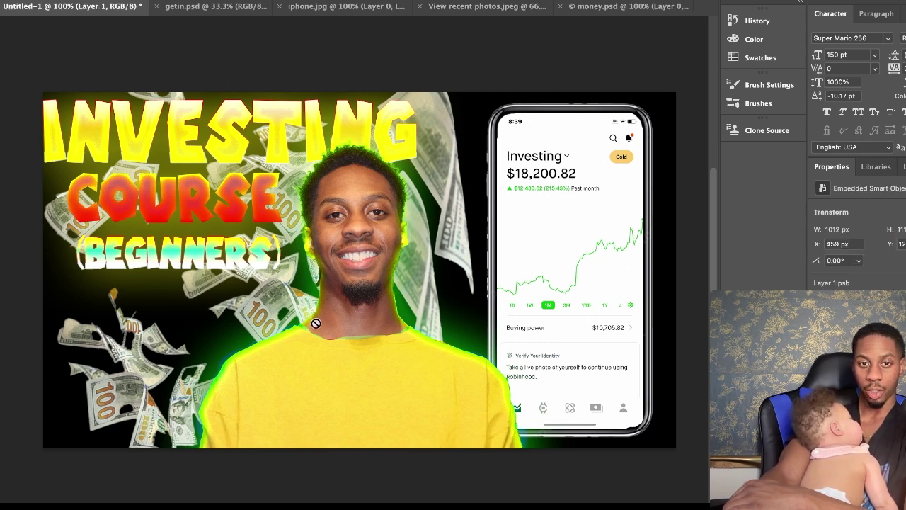
{"action": "left_click", "coordinate": [462, 193]}
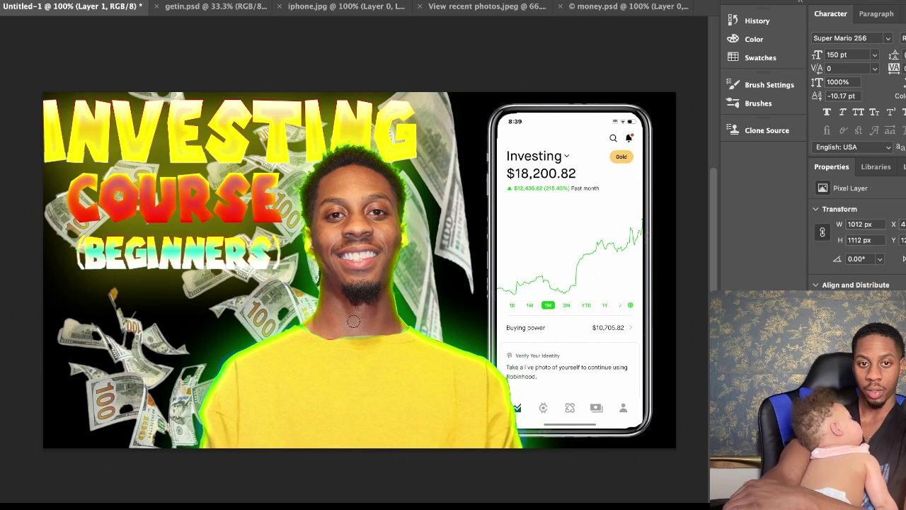
{"action": "left_click_drag", "start_coordinate": [337, 333], "coordinate": [357, 334]}
{"action": "key", "text": "ctrl+z"}
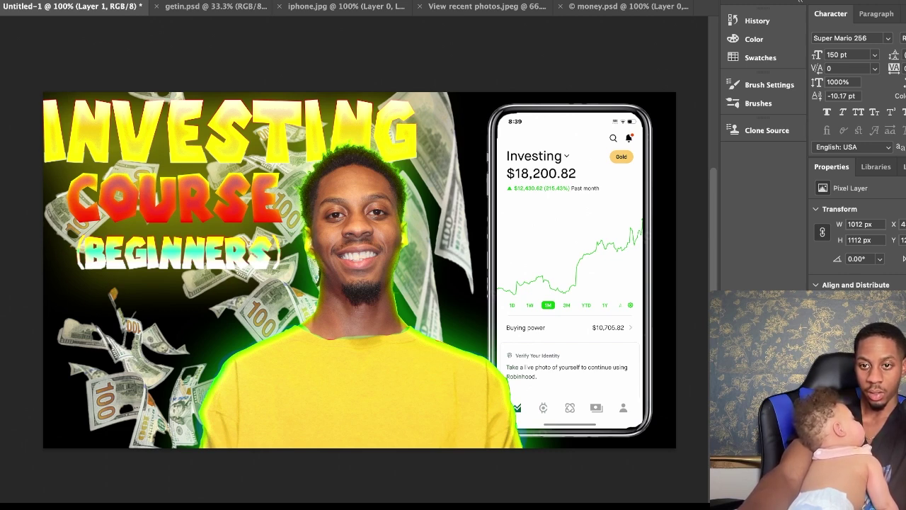
Step: Enlarge the shirt's Hue/Saturation mask slightly upward so its tint overlaps the collar edge
{"action": "key", "text": "alt+bracketright"}
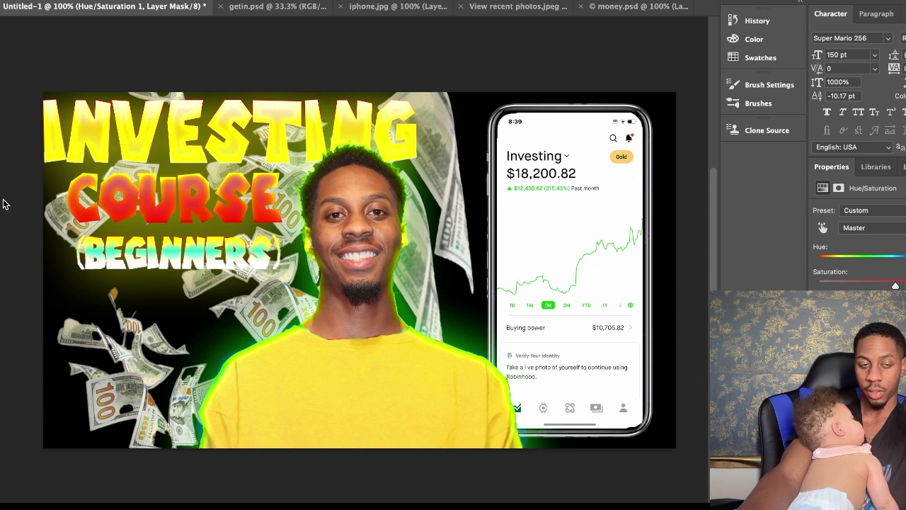
{"action": "key", "text": "ctrl+t"}
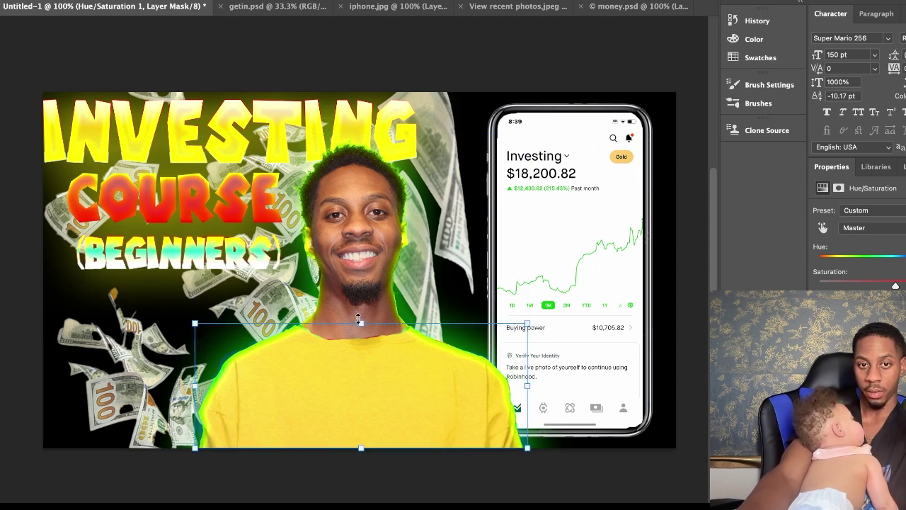
{"action": "left_click_drag", "start_coordinate": [359, 320], "coordinate": [358, 315]}
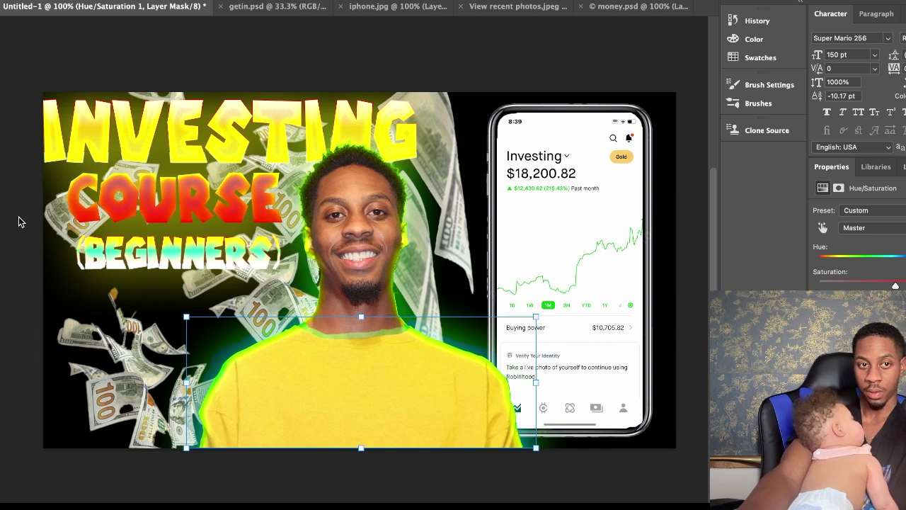
{"action": "key", "text": "Return"}
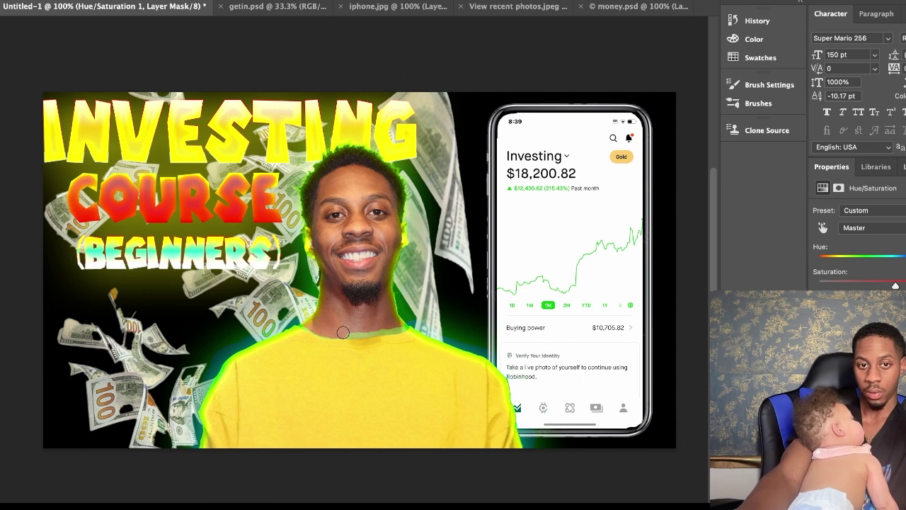
Step: Brush the excess tint off the neck along the collar on the Hue/Saturation mask, and reselect the portrait layer
{"action": "left_click_drag", "start_coordinate": [367, 332], "coordinate": [381, 328]}
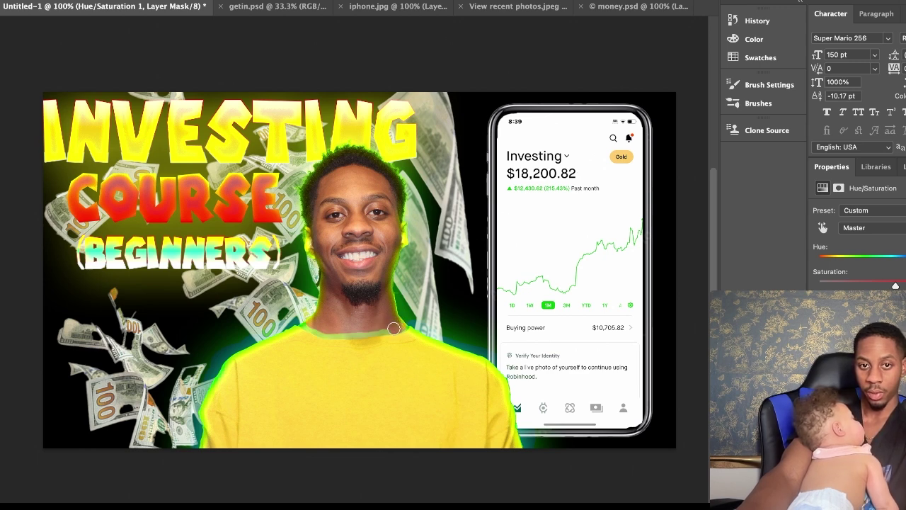
{"action": "left_click_drag", "start_coordinate": [377, 330], "coordinate": [328, 328]}
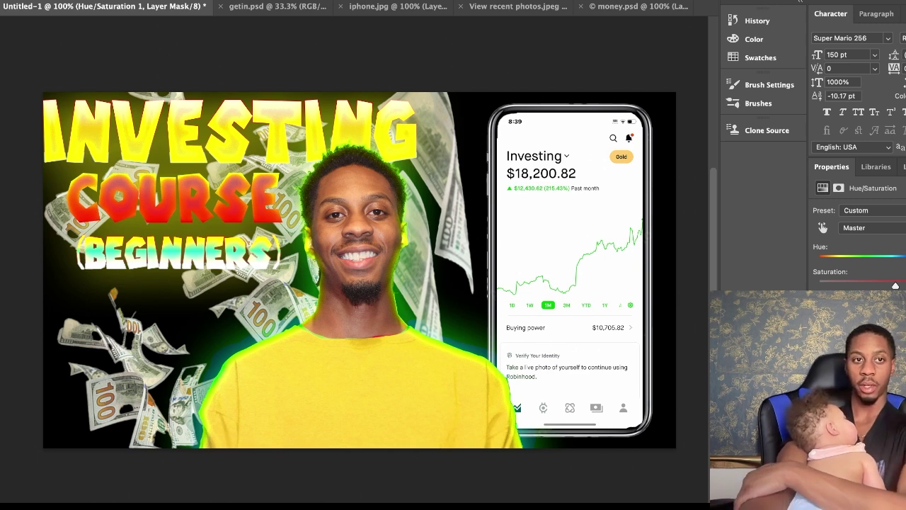
{"action": "key", "text": "ctrl+t"}
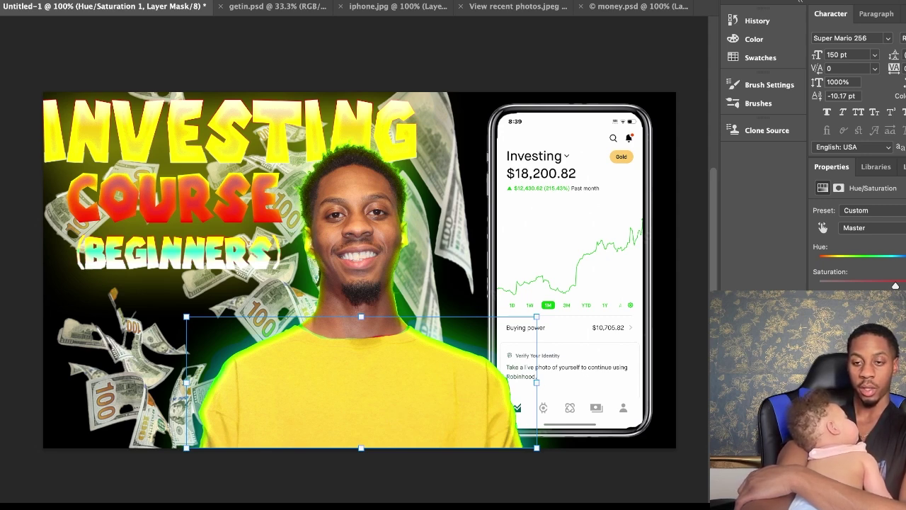
{"action": "key", "text": "alt+bracketleft"}
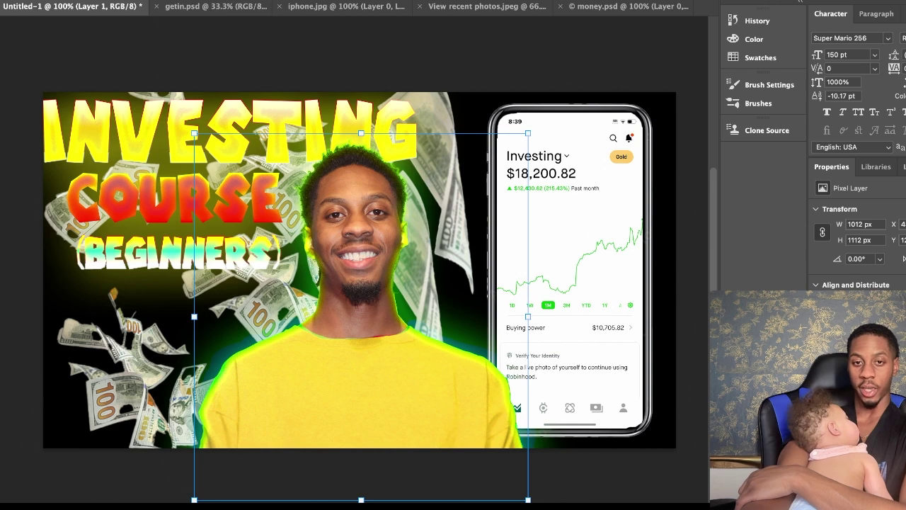
Step: Duplicate the portrait layer twice to intensify the green glow around the cutout, and deselect the layer
{"action": "right_click", "coordinate": [766, 291]}
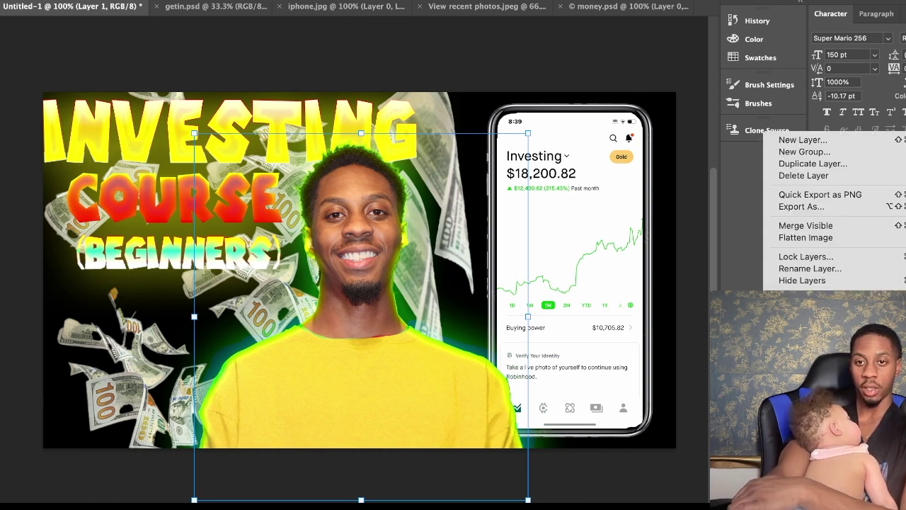
{"action": "key", "text": "super+comma"}
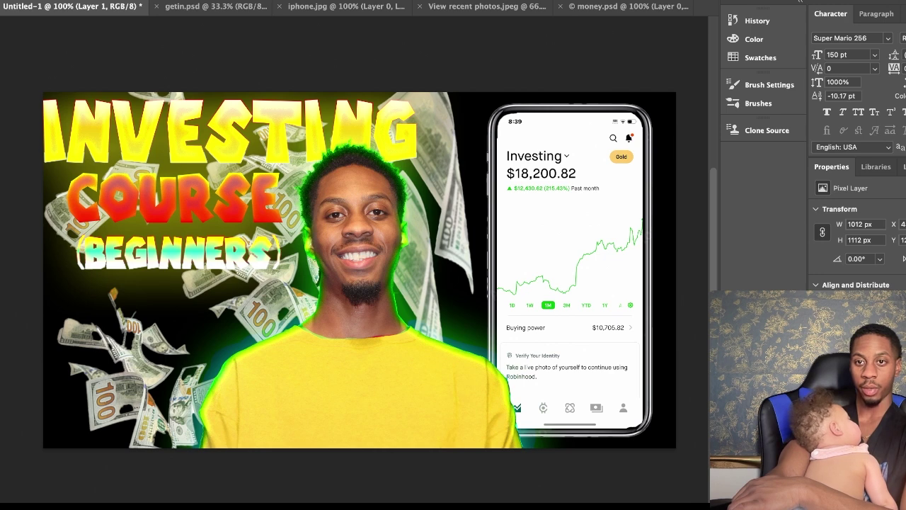
{"action": "key", "text": "super+comma"}
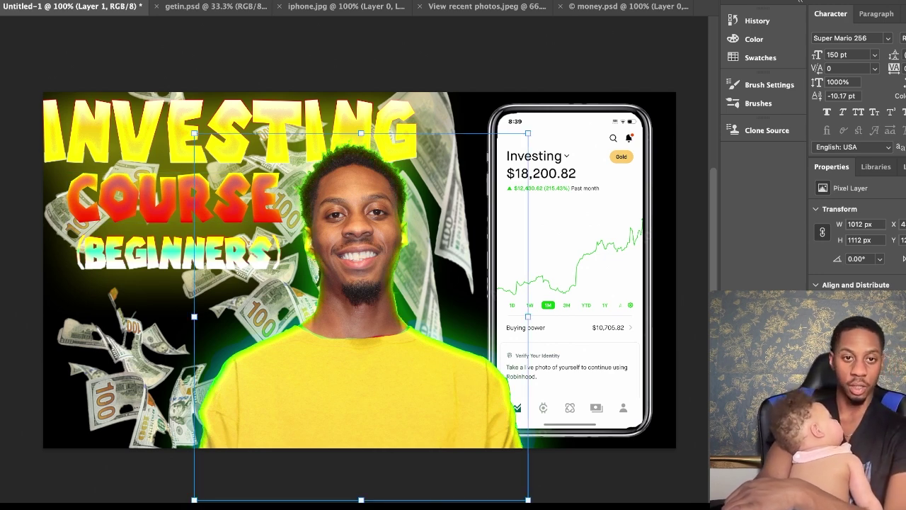
{"action": "right_click", "coordinate": [746, 133]}
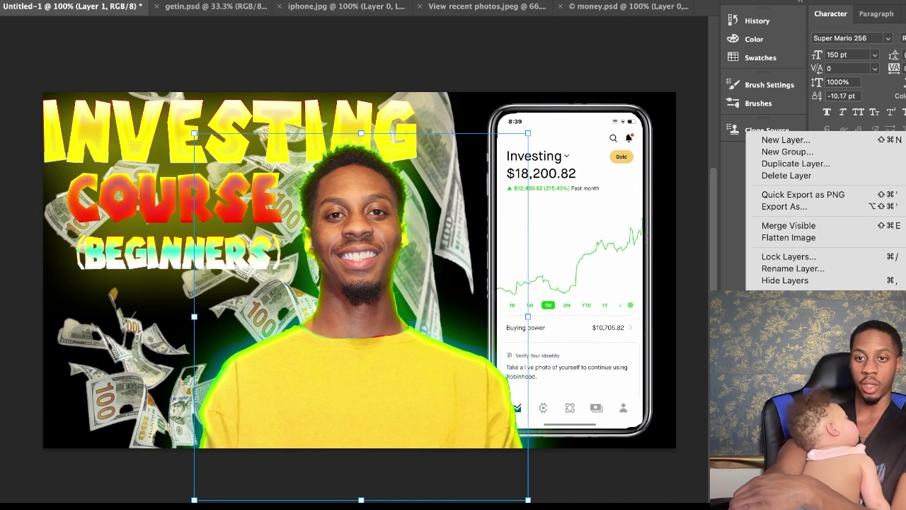
{"action": "left_click", "coordinate": [777, 162]}
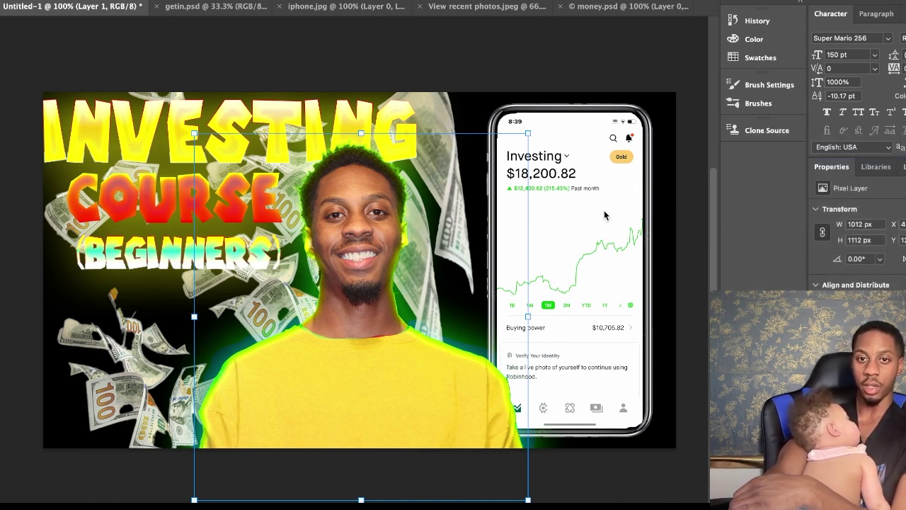
{"action": "key", "text": "ctrl+j"}
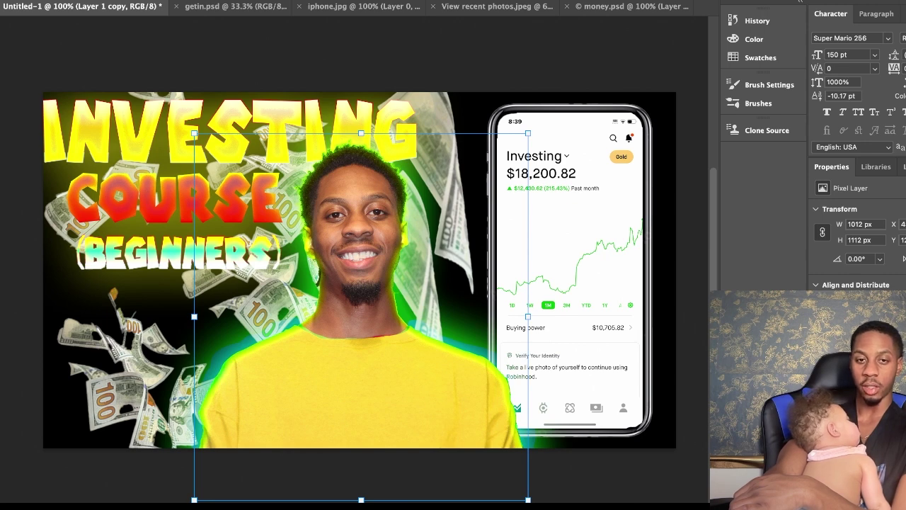
{"action": "right_click", "coordinate": [732, 122]}
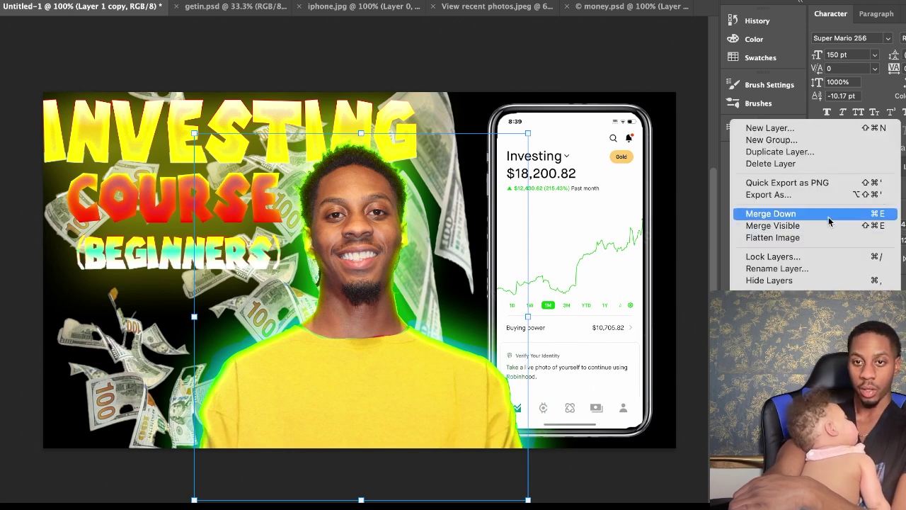
{"action": "left_click", "coordinate": [797, 155]}
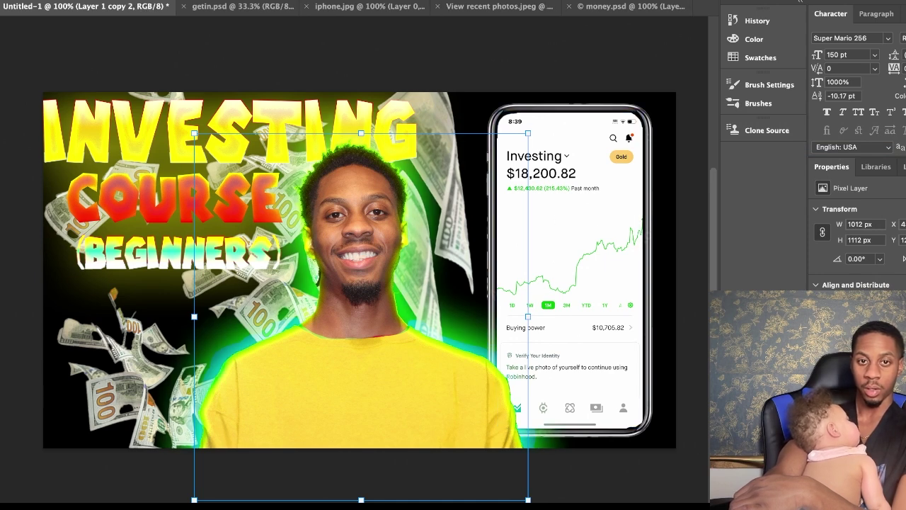
{"action": "left_click", "coordinate": [664, 479]}
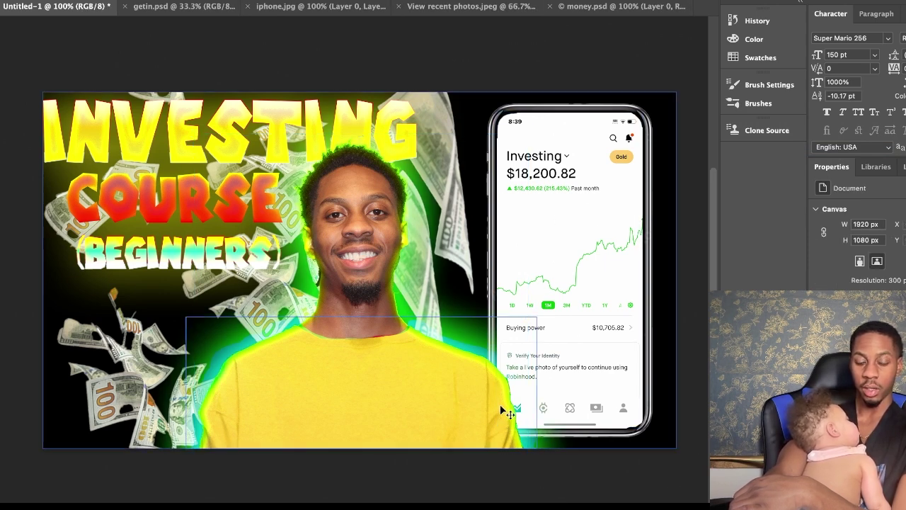
Step: Tighten the shirt's Hue/Saturation mask around the shoulders while keeping the collar covered, and reselect the topmost portrait copy
{"action": "left_click", "coordinate": [360, 395]}
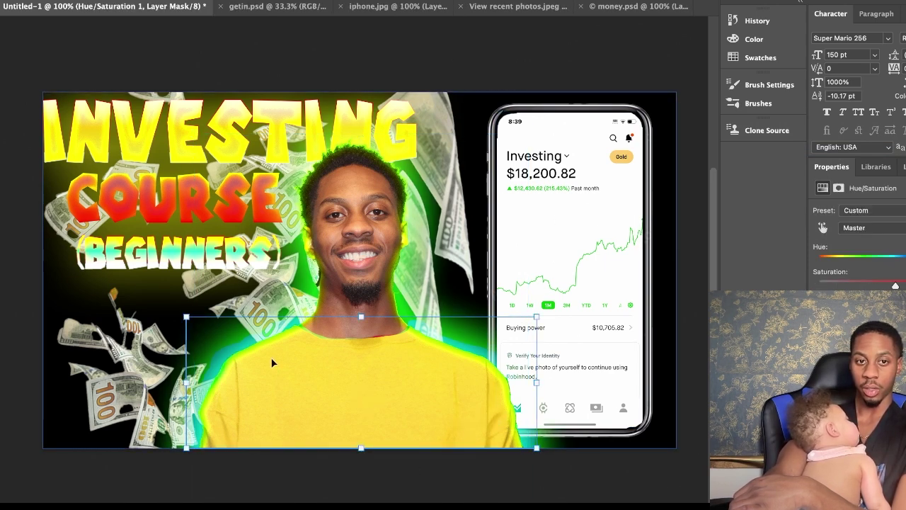
{"action": "left_click_drag", "start_coordinate": [198, 325], "coordinate": [196, 329]}
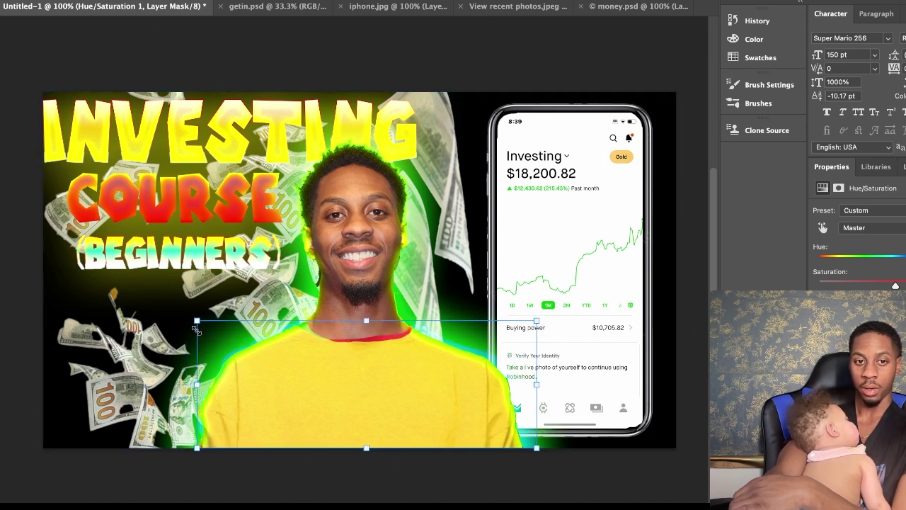
{"action": "mouse_move", "coordinate": [536, 322]}
{"action": "left_mouse_down"}
{"action": "mouse_move", "coordinate": [520, 320]}
{"action": "mouse_move", "coordinate": [528, 324]}
{"action": "mouse_move", "coordinate": [525, 311]}
{"action": "left_mouse_up"}
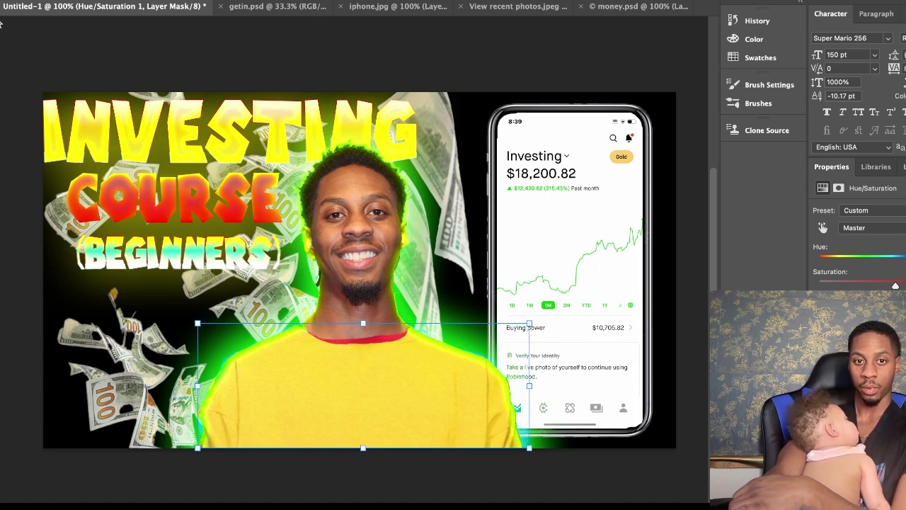
{"action": "left_click_drag", "start_coordinate": [363, 324], "coordinate": [353, 317]}
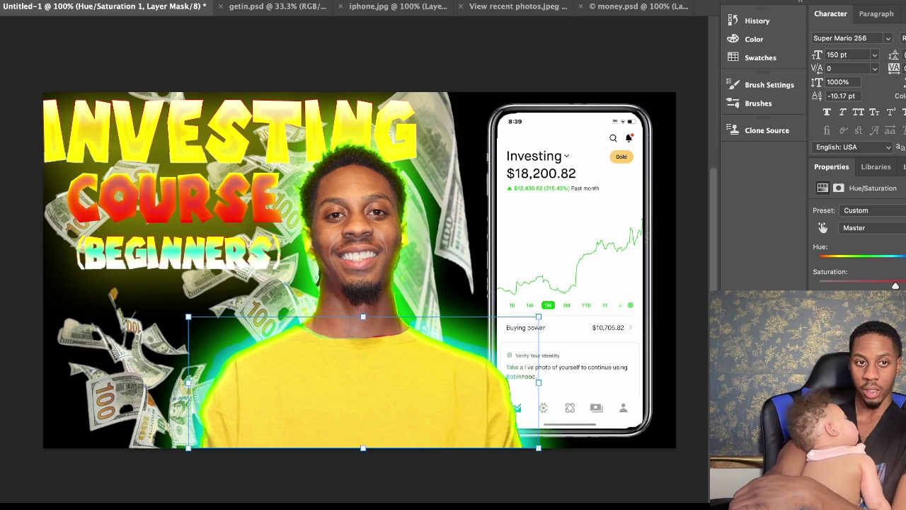
{"action": "key", "text": "Return"}
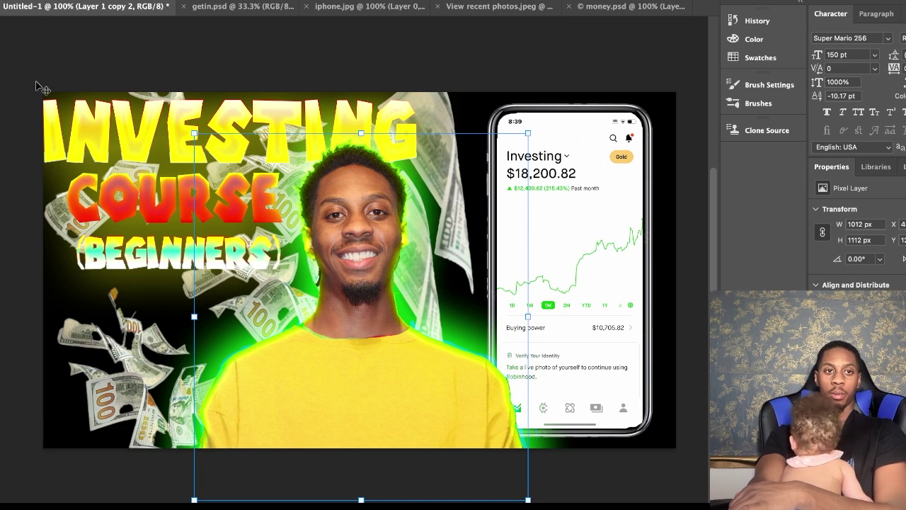
Step: Brush a selection over the face and add a Brightness/Contrast adjustment limited to it, and deselect the layer
{"action": "left_click", "coordinate": [2, 76]}
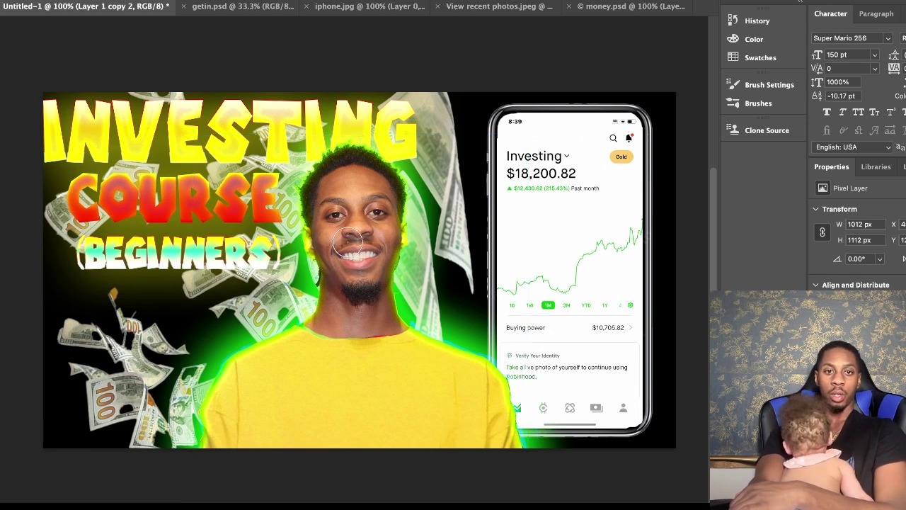
{"action": "mouse_move", "coordinate": [341, 239]}
{"action": "left_mouse_down"}
{"action": "mouse_move", "coordinate": [360, 258]}
{"action": "mouse_move", "coordinate": [330, 242]}
{"action": "mouse_move", "coordinate": [362, 217]}
{"action": "mouse_move", "coordinate": [353, 211]}
{"action": "mouse_move", "coordinate": [332, 229]}
{"action": "mouse_move", "coordinate": [333, 195]}
{"action": "mouse_move", "coordinate": [348, 190]}
{"action": "mouse_move", "coordinate": [359, 225]}
{"action": "mouse_move", "coordinate": [367, 194]}
{"action": "mouse_move", "coordinate": [373, 228]}
{"action": "mouse_move", "coordinate": [356, 271]}
{"action": "mouse_move", "coordinate": [334, 249]}
{"action": "mouse_move", "coordinate": [344, 266]}
{"action": "mouse_move", "coordinate": [368, 271]}
{"action": "mouse_move", "coordinate": [384, 241]}
{"action": "mouse_move", "coordinate": [380, 190]}
{"action": "mouse_move", "coordinate": [352, 179]}
{"action": "mouse_move", "coordinate": [345, 234]}
{"action": "mouse_move", "coordinate": [336, 216]}
{"action": "mouse_move", "coordinate": [334, 238]}
{"action": "mouse_move", "coordinate": [333, 211]}
{"action": "mouse_move", "coordinate": [328, 222]}
{"action": "mouse_move", "coordinate": [332, 213]}
{"action": "mouse_move", "coordinate": [348, 252]}
{"action": "mouse_move", "coordinate": [357, 203]}
{"action": "mouse_move", "coordinate": [362, 251]}
{"action": "mouse_move", "coordinate": [363, 200]}
{"action": "left_mouse_up"}
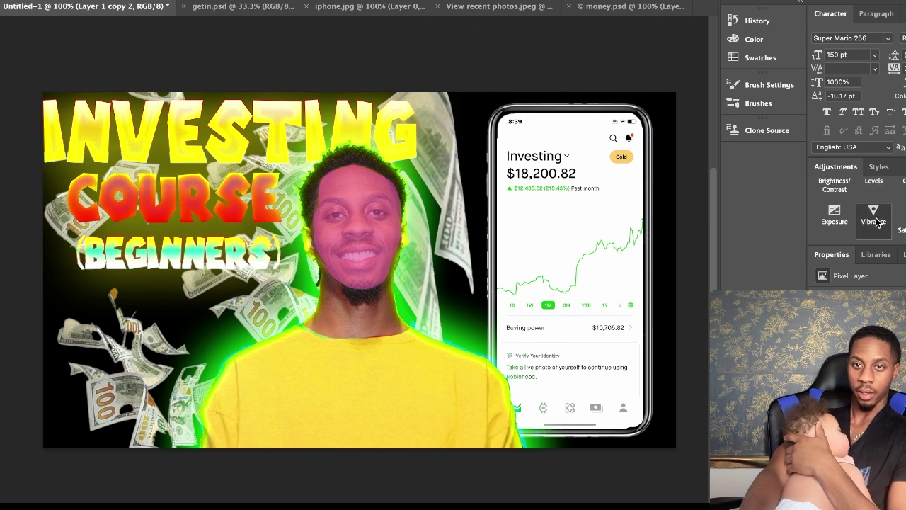
{"action": "left_click", "coordinate": [838, 199]}
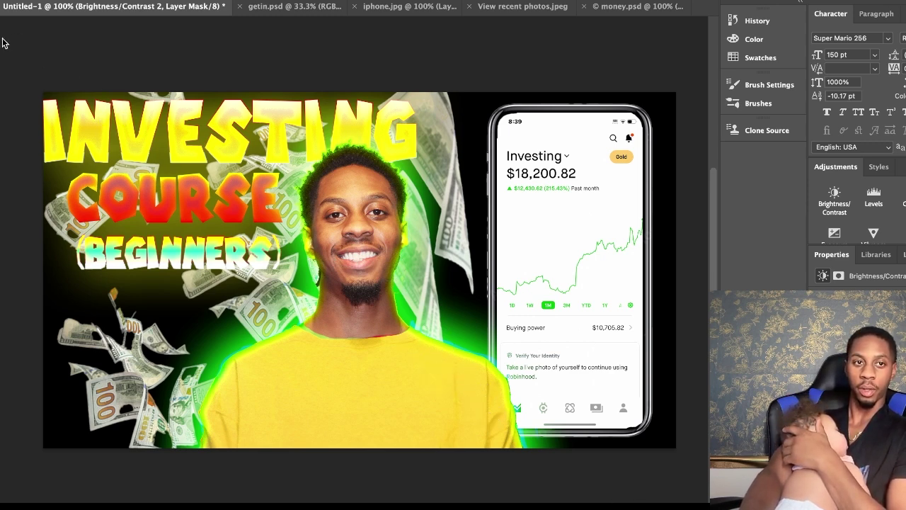
{"action": "key", "text": "ctrl+t"}
{"action": "key", "text": "Return"}
{"action": "left_click", "coordinate": [576, 70]}
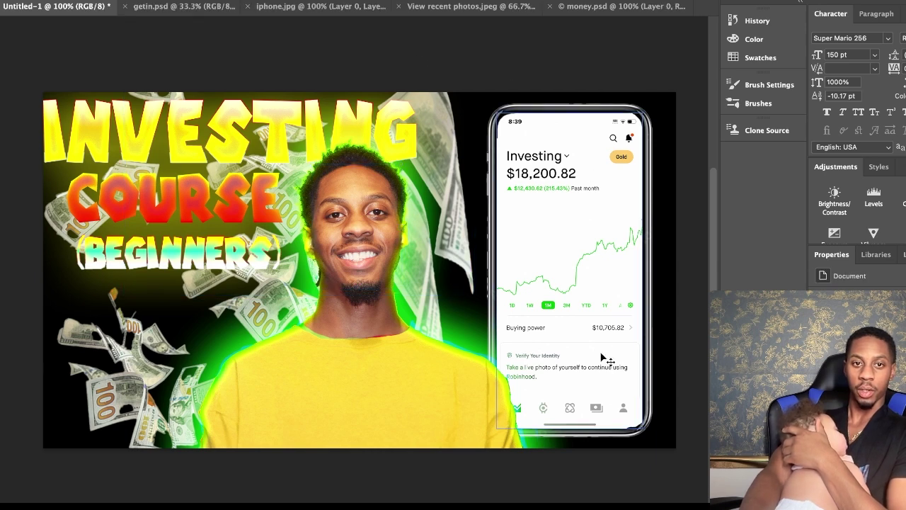
Step: Examine the overall thumbnail composition, the available adjustments and the extent of the shirt's Hue/Saturation mask
{"action": "scroll", "coordinate": [635, 494], "scroll_direction": "down", "scroll_amount": 1}
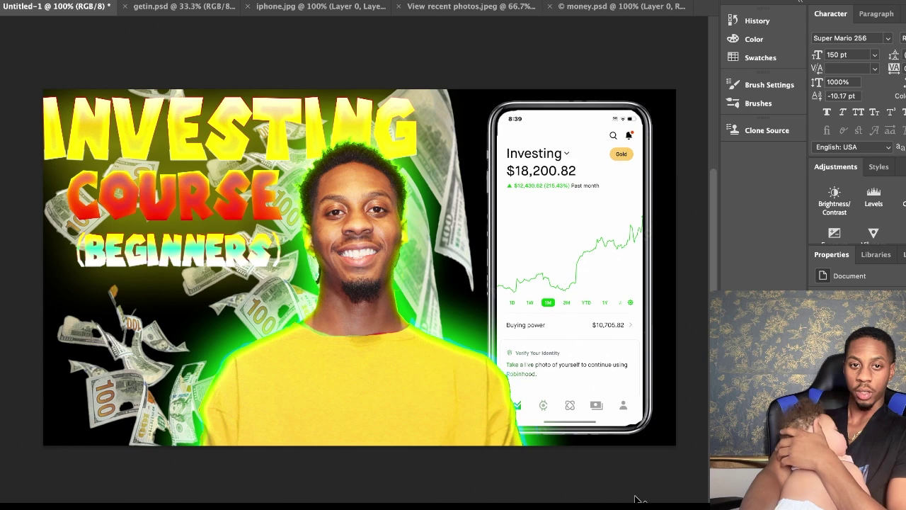
{"action": "scroll", "coordinate": [630, 492], "scroll_direction": "up", "scroll_amount": 2}
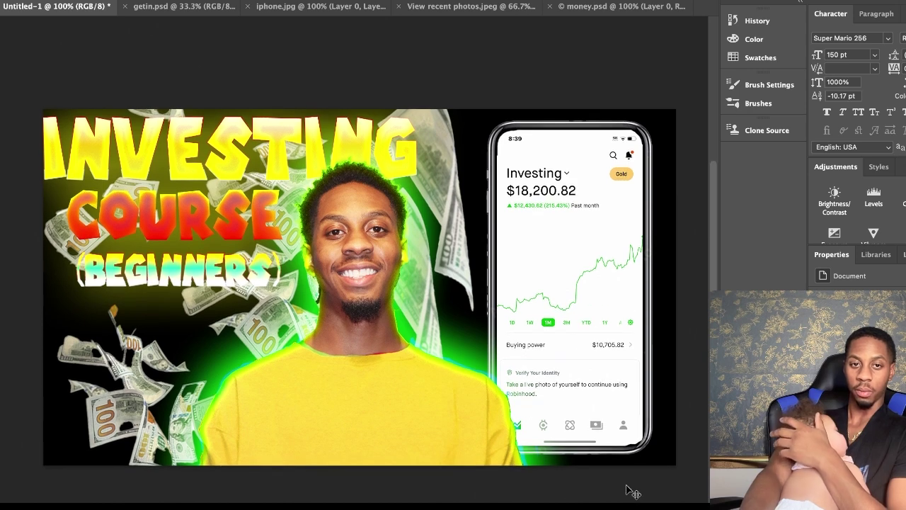
{"action": "scroll", "coordinate": [630, 491], "scroll_direction": "down", "scroll_amount": 1}
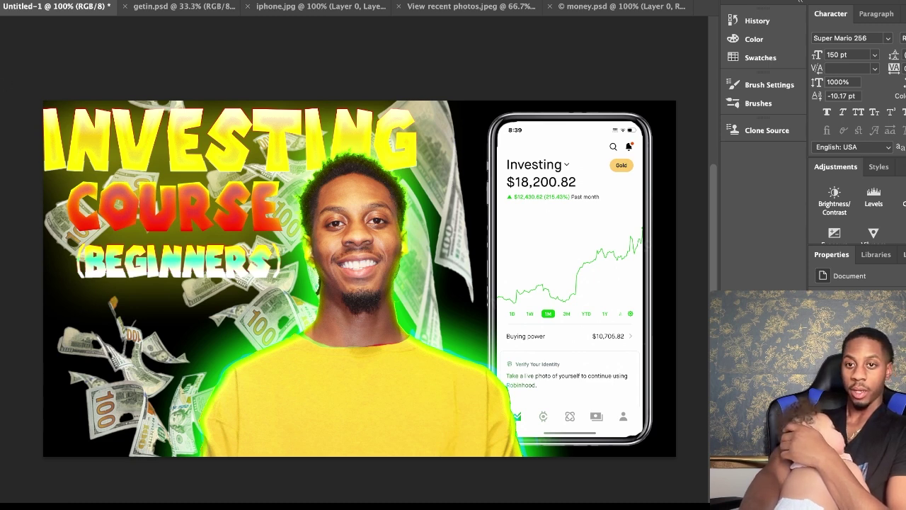
{"action": "scroll", "coordinate": [856, 209], "scroll_direction": "down", "scroll_amount": 3}
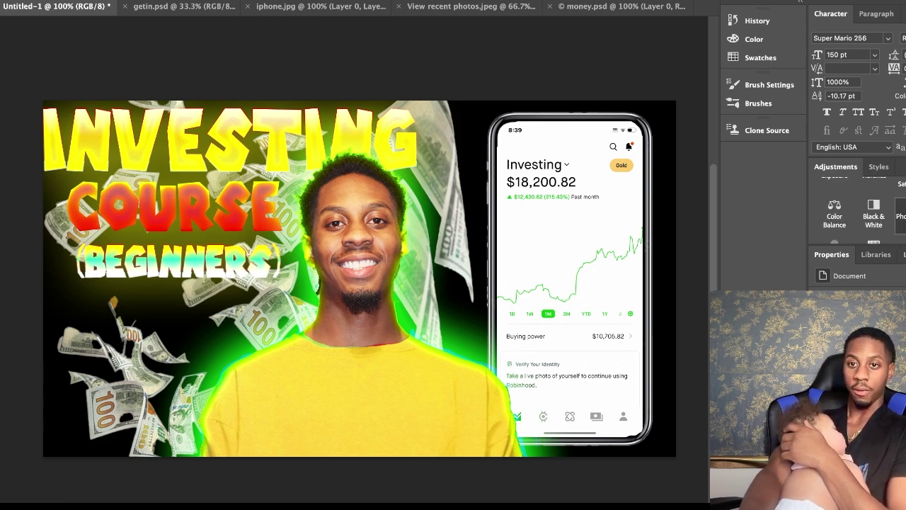
{"action": "scroll", "coordinate": [899, 213], "scroll_direction": "up", "scroll_amount": 3}
{"action": "scroll", "coordinate": [899, 212], "scroll_direction": "down", "scroll_amount": 3}
{"action": "scroll", "coordinate": [899, 213], "scroll_direction": "up", "scroll_amount": 2}
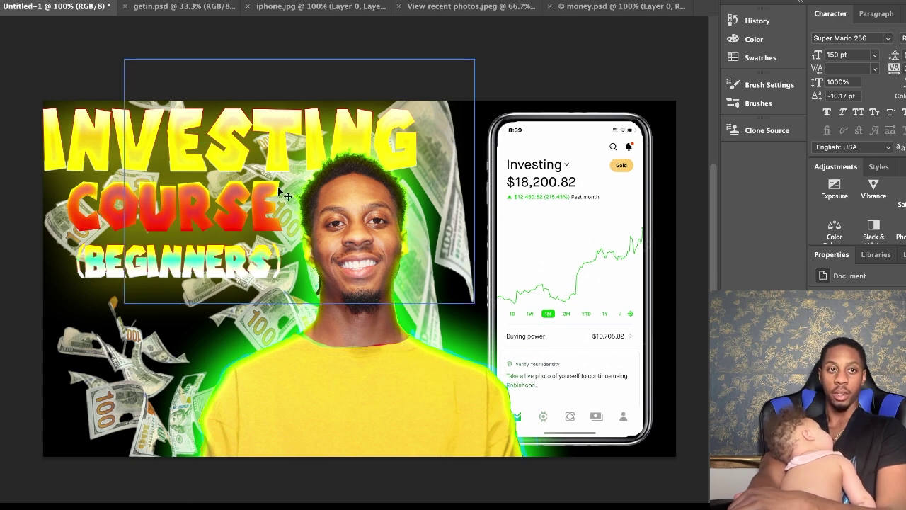
{"action": "left_click", "coordinate": [645, 378]}
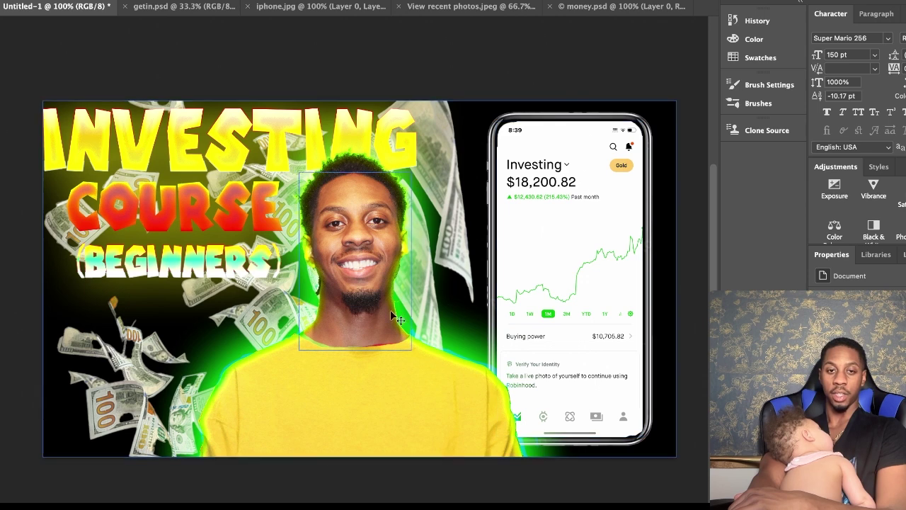
{"action": "left_click", "coordinate": [402, 361]}
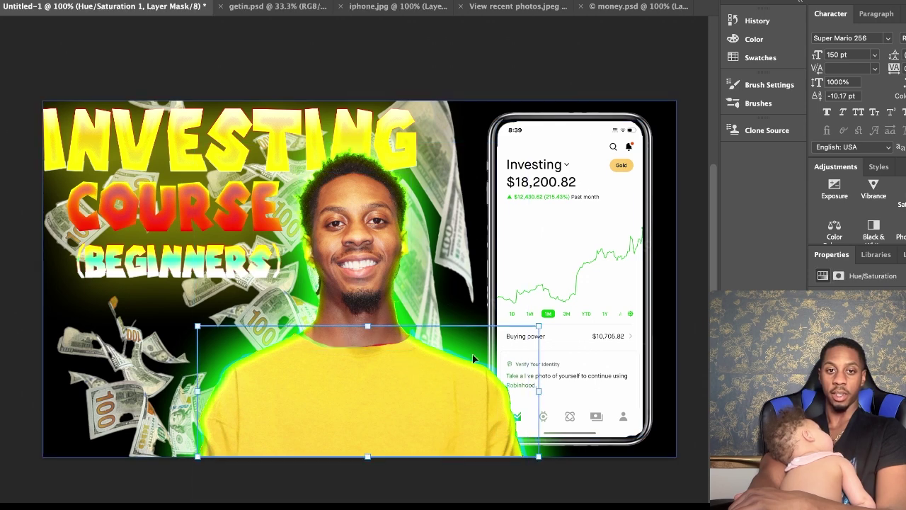
{"action": "left_click", "coordinate": [683, 273]}
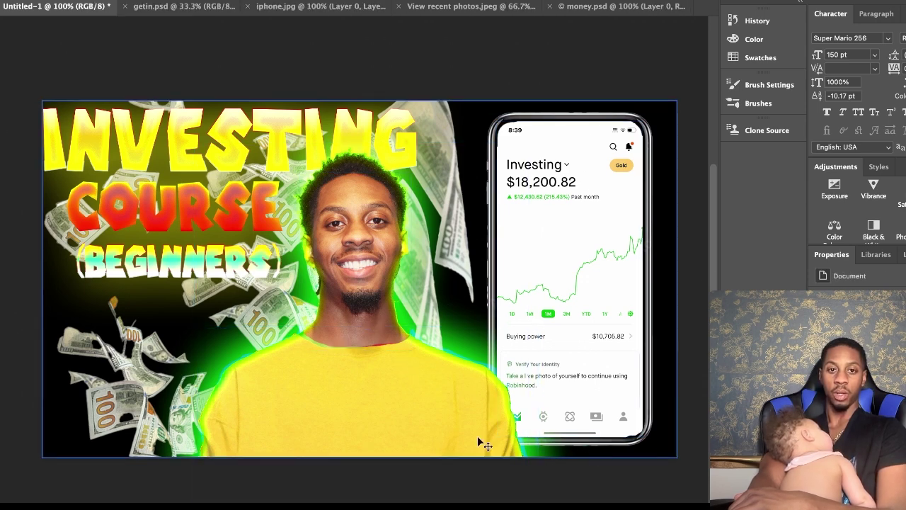